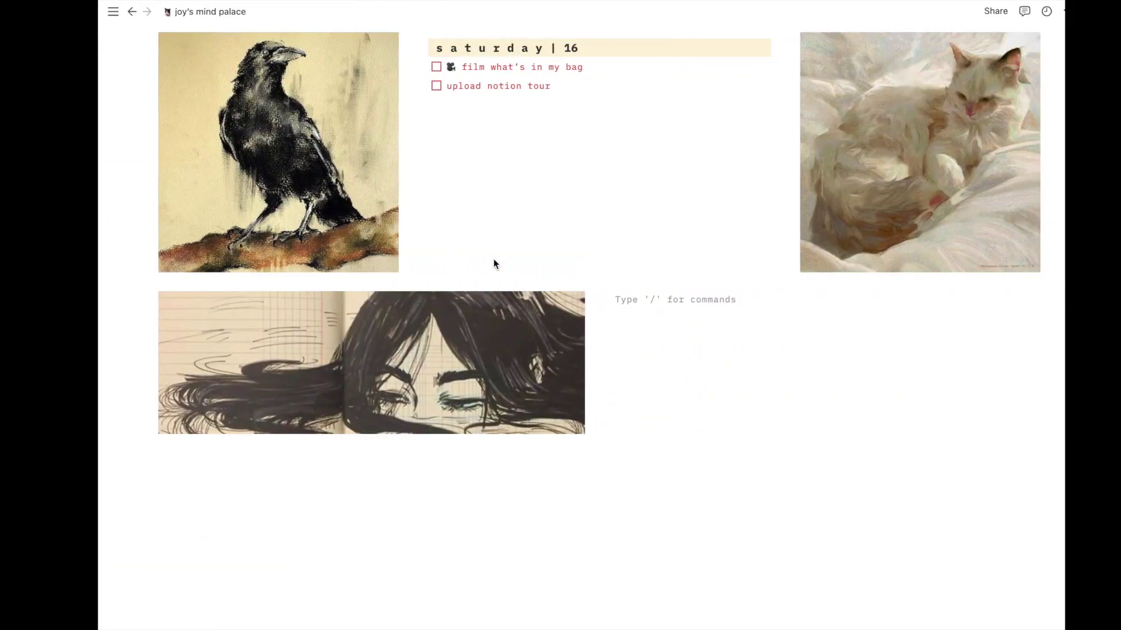
- Replace the home page's cover with the image from the copied Pinterest link and start repositioning it
scroll(492, 258, "up", 15)
scroll(497, 269, "up", 2)
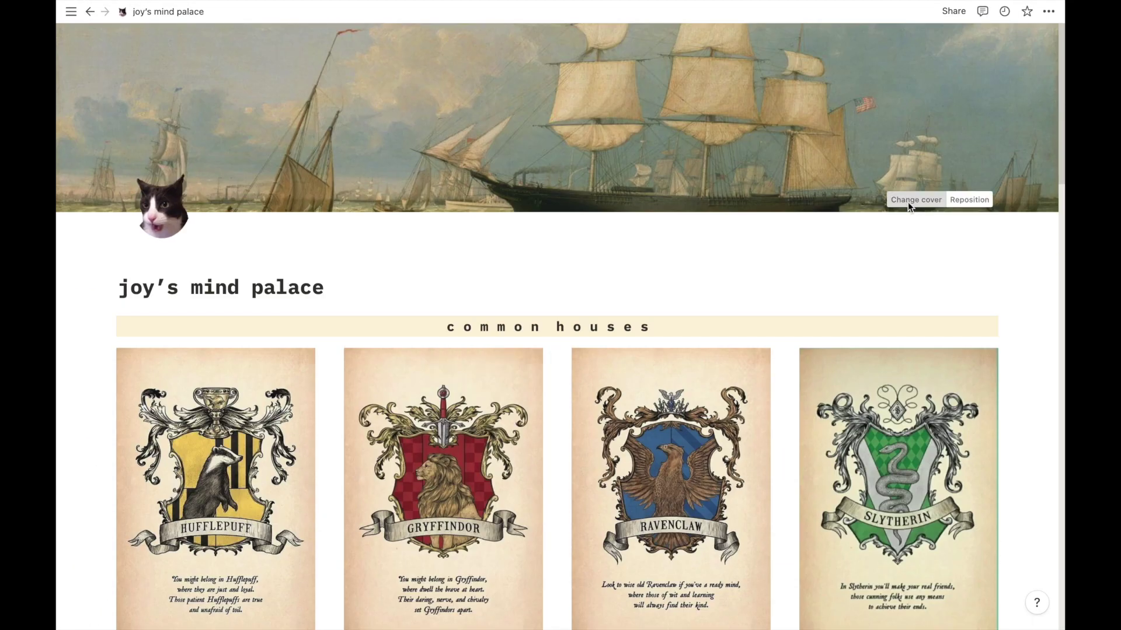
left_click(908, 202)
left_click(814, 221)
key("super+v")
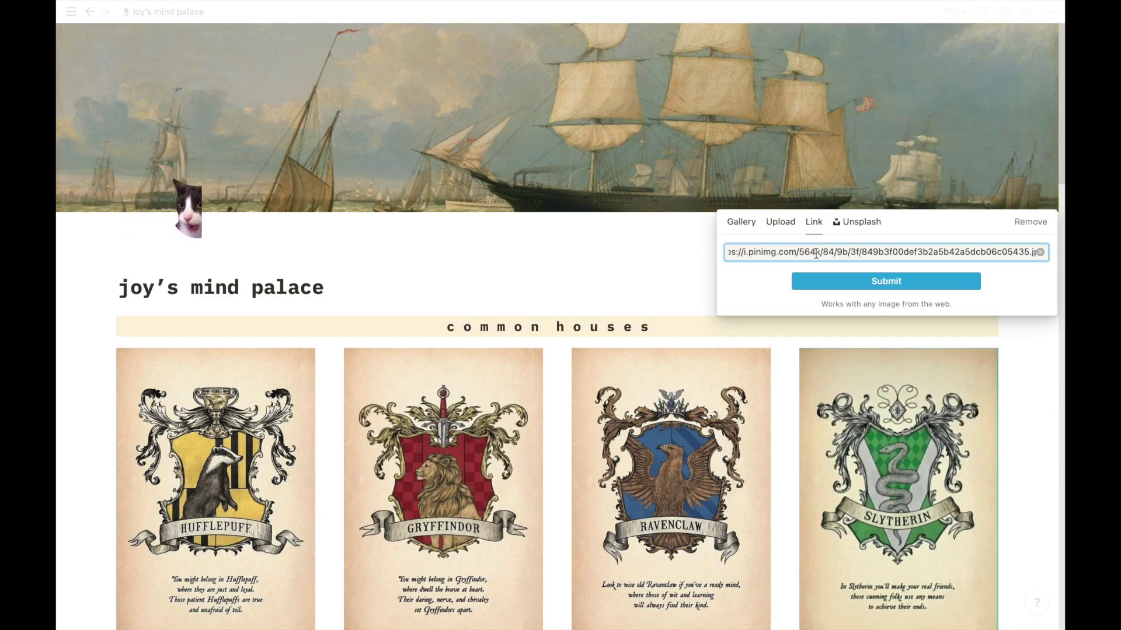
left_click(886, 280)
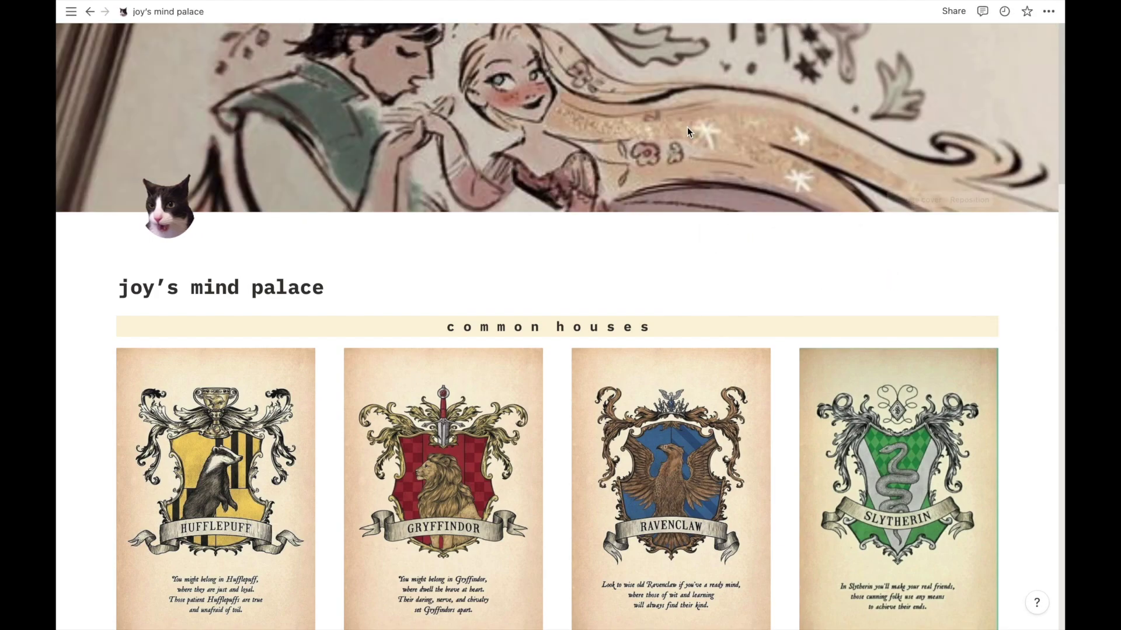
left_click(966, 199)
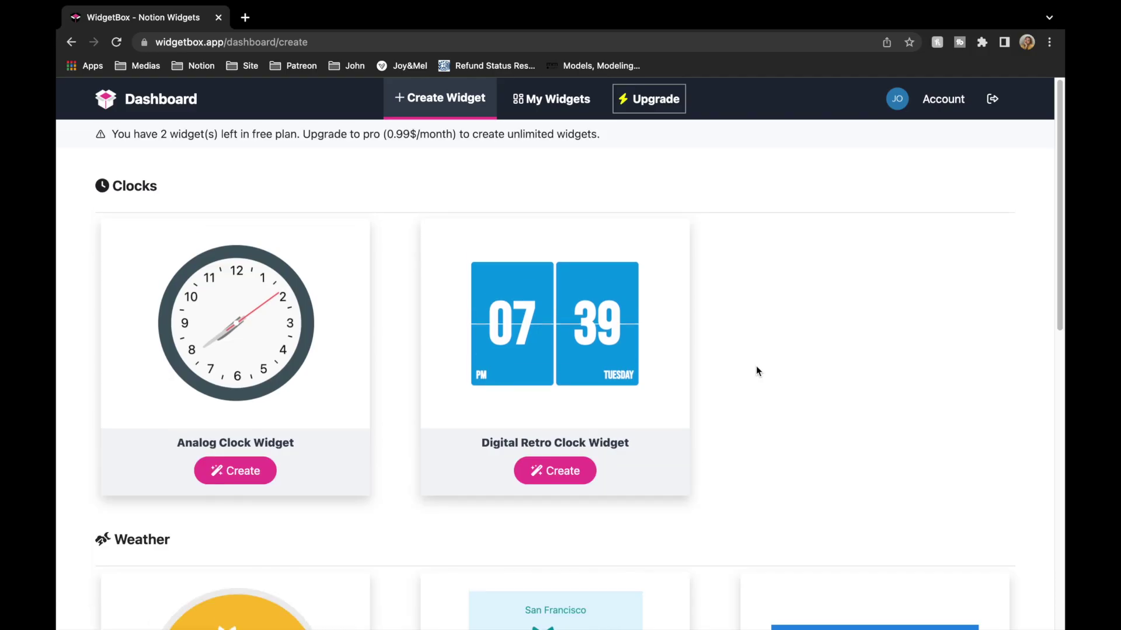
- In the browser, look over WidgetBox's widget choices and sign in to the site with a Google account
scroll(779, 365, "down", 4)
scroll(779, 370, "down", 10)
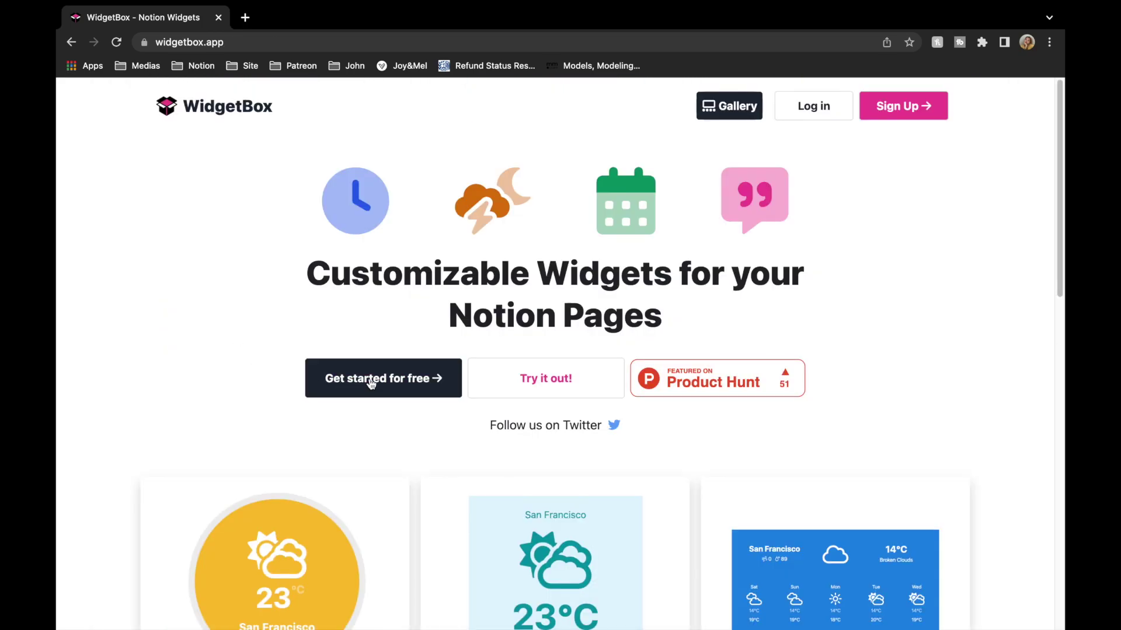
left_click(371, 384)
left_click(584, 525)
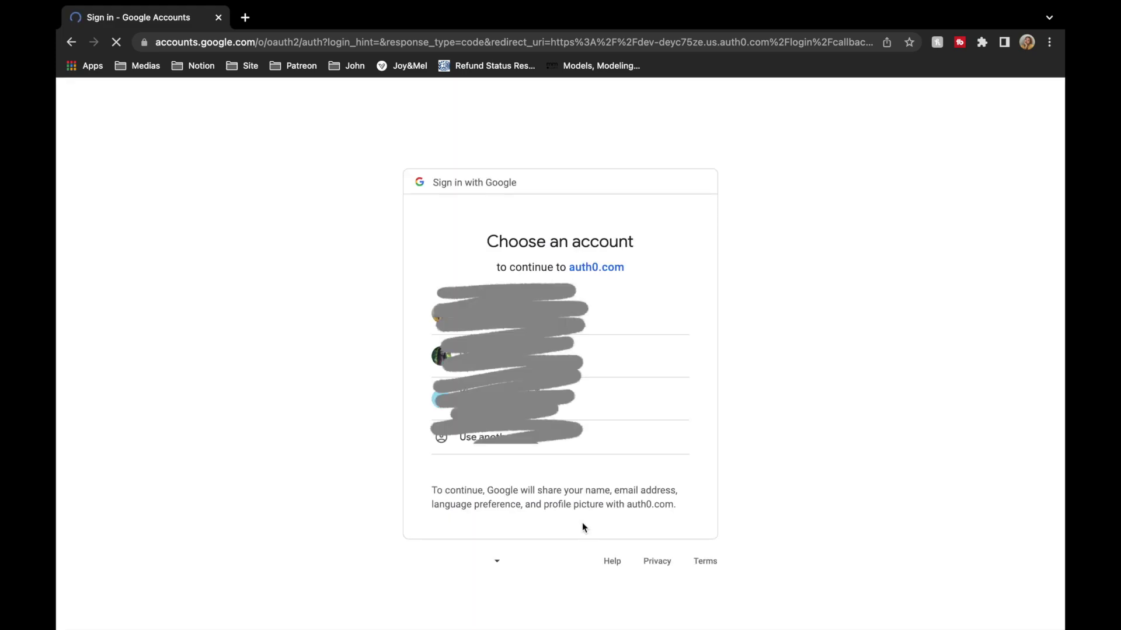
left_click(506, 329)
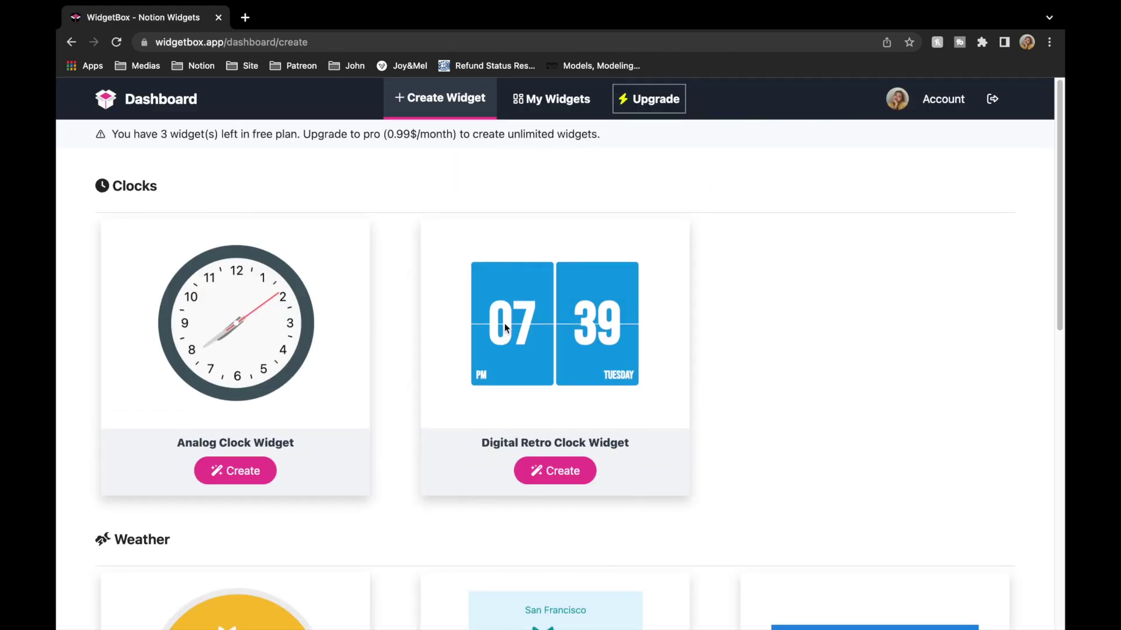
- Create a Digital Retro Clock widget and set its background to a muted olive-tan colour
left_click(562, 472)
left_click(624, 251)
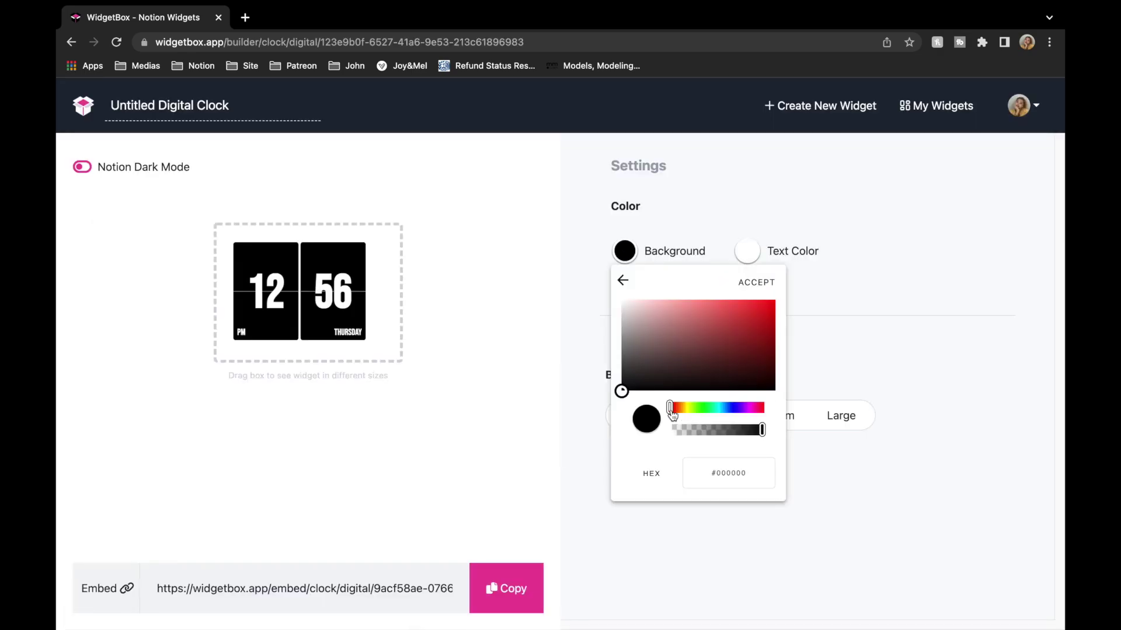
left_click(681, 408)
left_click(696, 327)
left_click(756, 282)
- Give the clock widget a Large border radius and a dark brown text colour
left_click(840, 415)
left_click(747, 251)
left_click(755, 368)
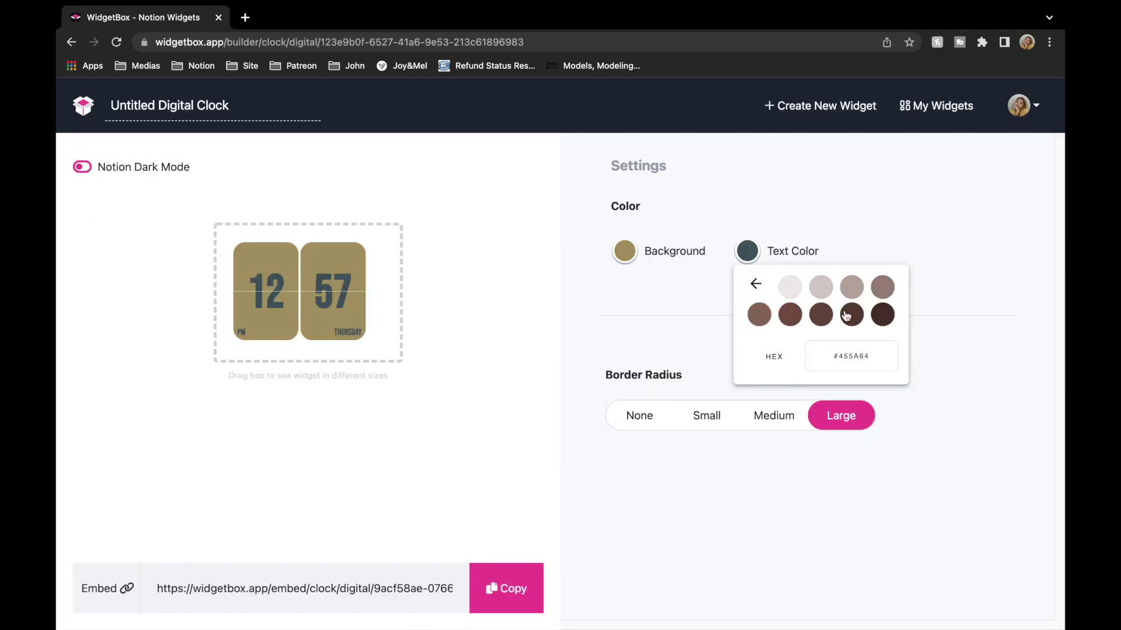
- Copy the clock widget's embed URL and embed it below the existing clock on the Notion home page
left_click(506, 585)
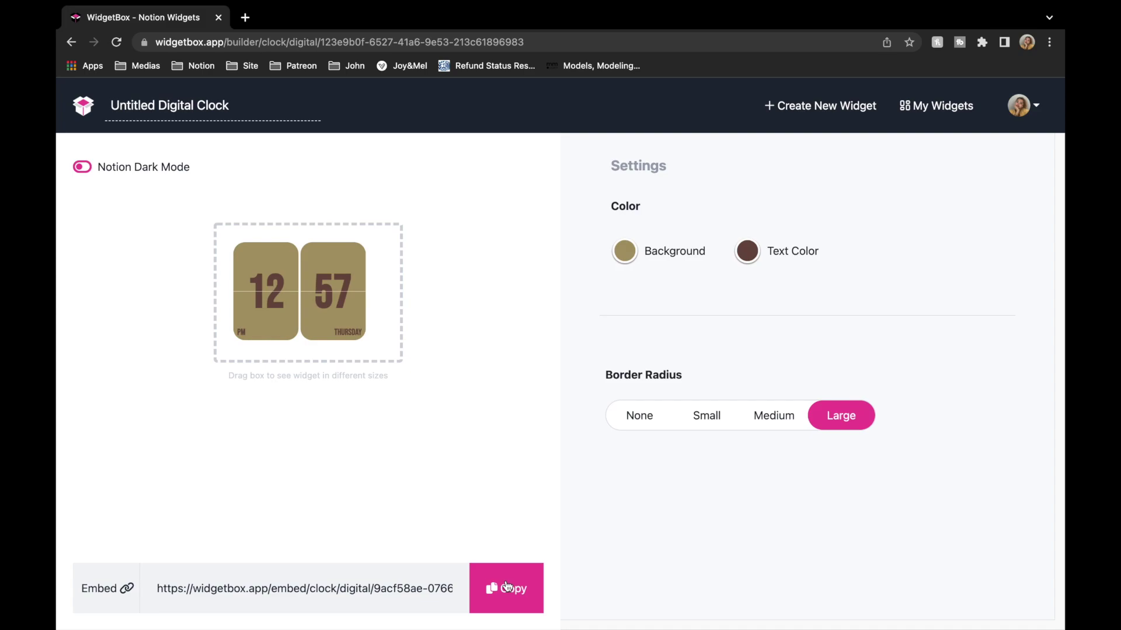
left_click(507, 585)
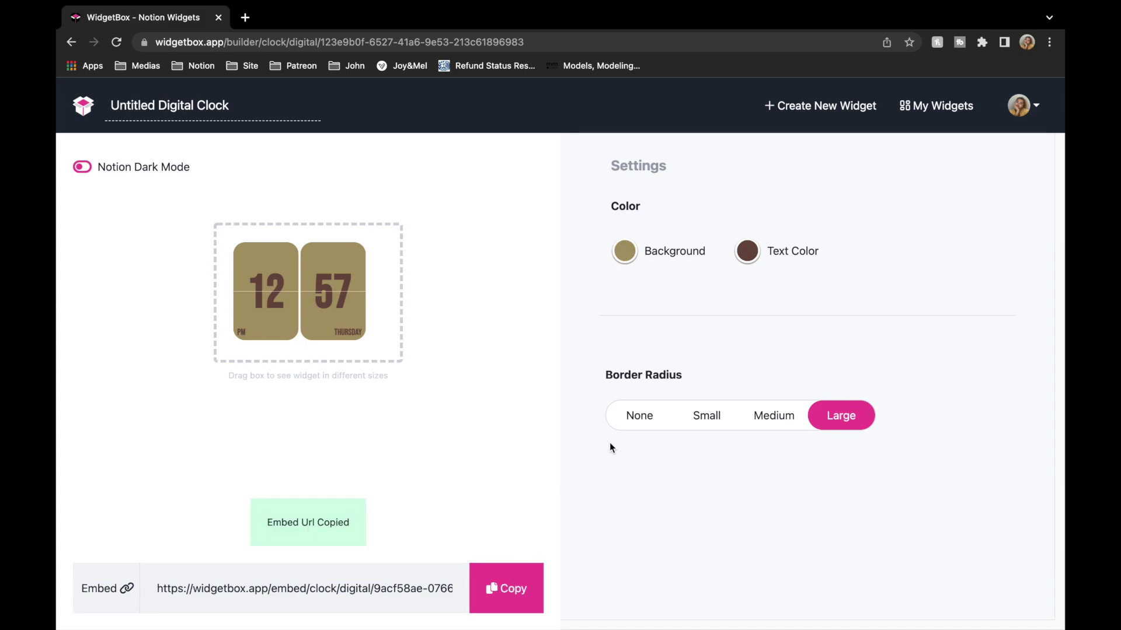
key("ctrl+Right")
scroll(556, 465, "down", 10)
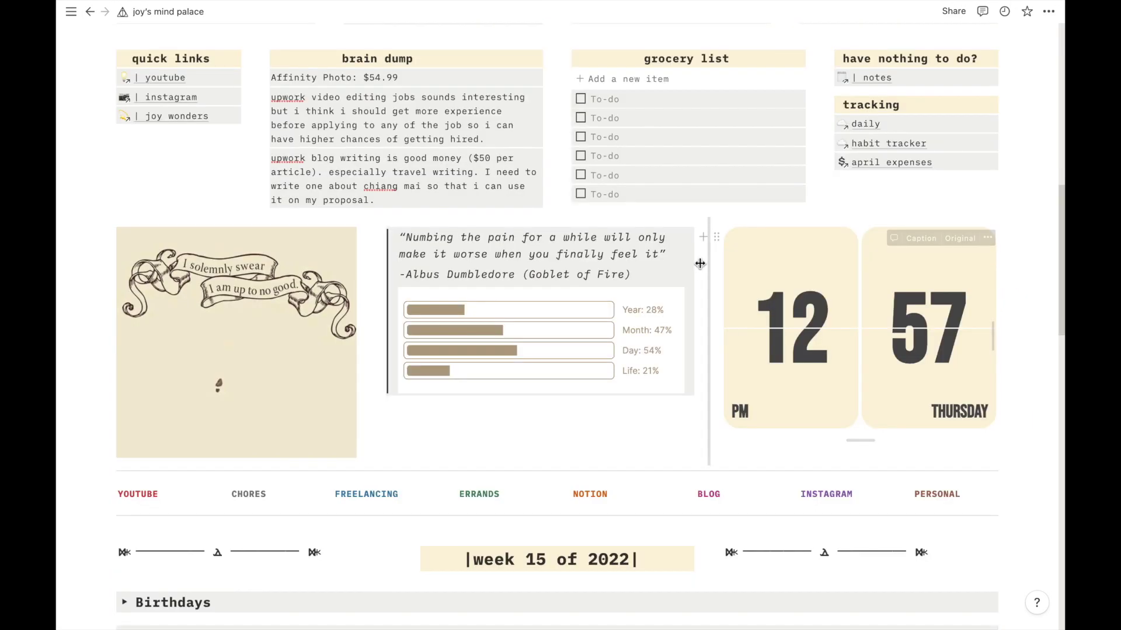
left_click(701, 239)
key("super+v")
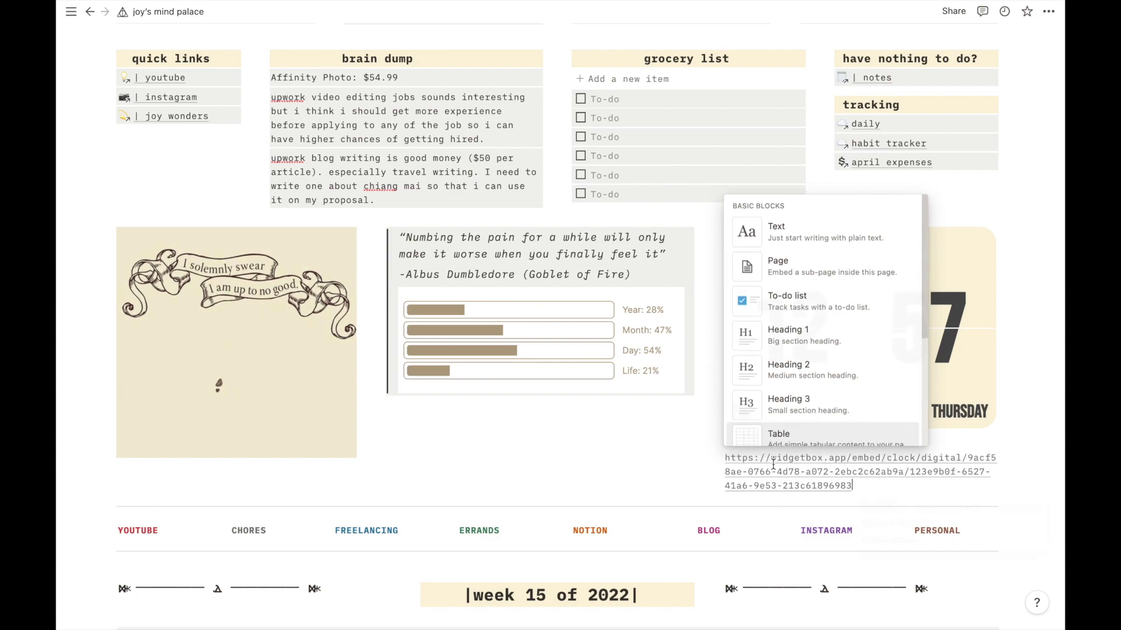
left_click(920, 540)
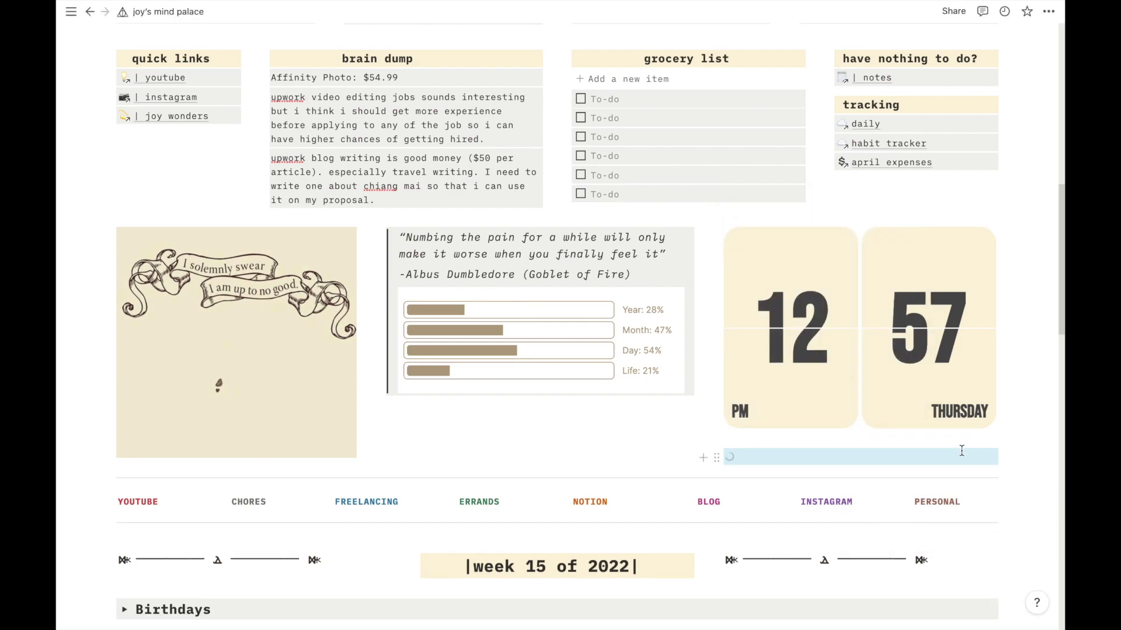
scroll(961, 451, "down", 3)
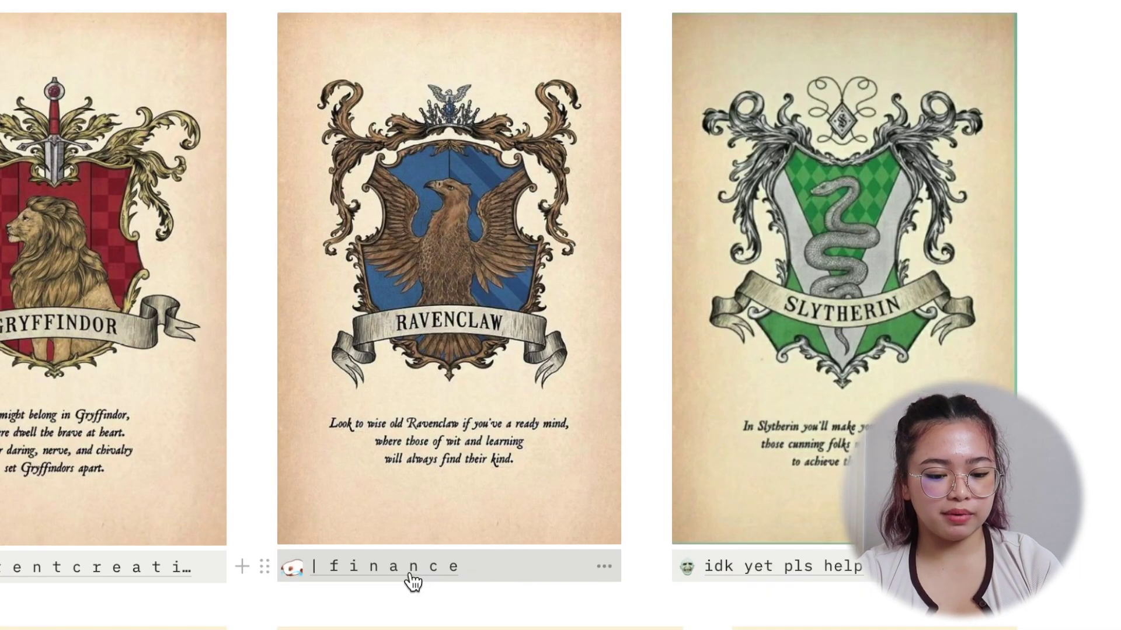
- Open the finance page under the Ravenclaw picture and look at its Quick Notes section
left_click(411, 579)
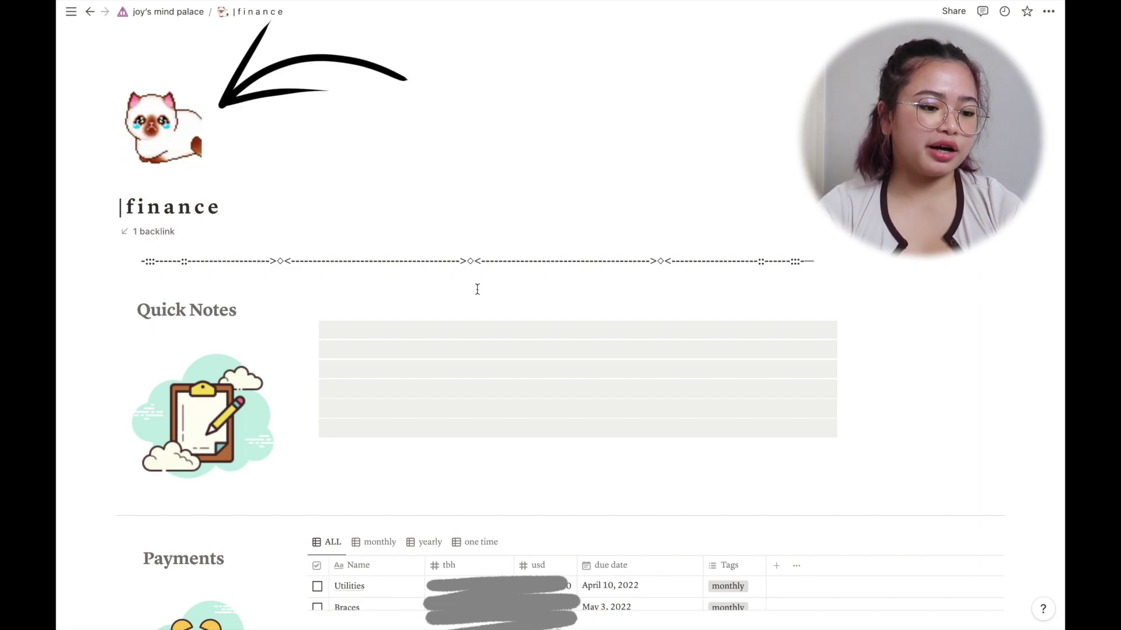
left_click(401, 330)
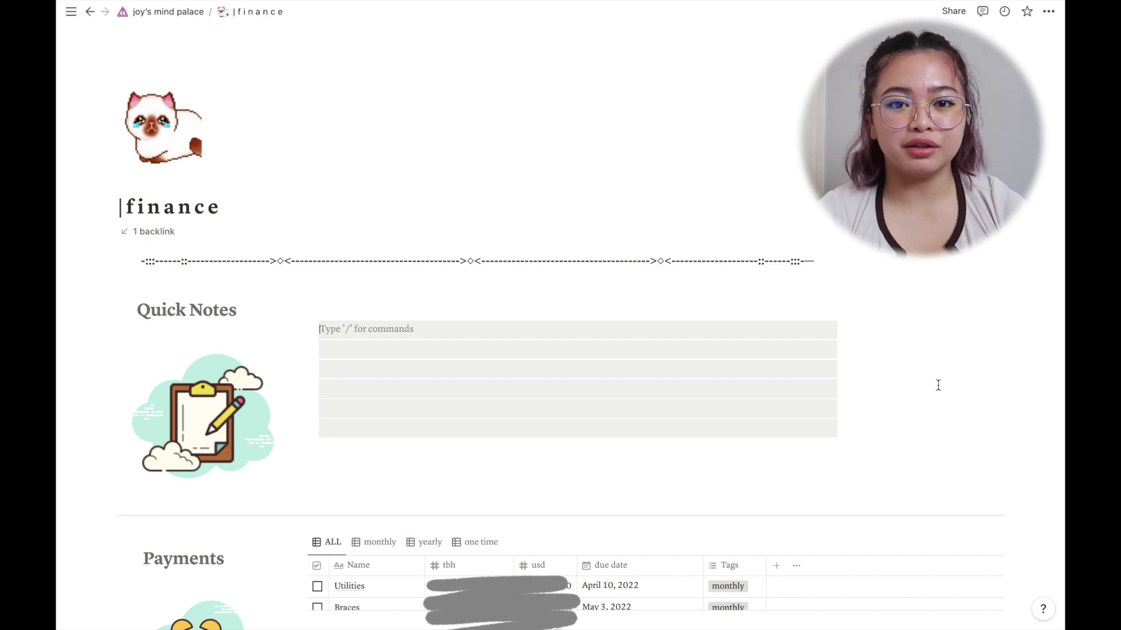
left_click(989, 370)
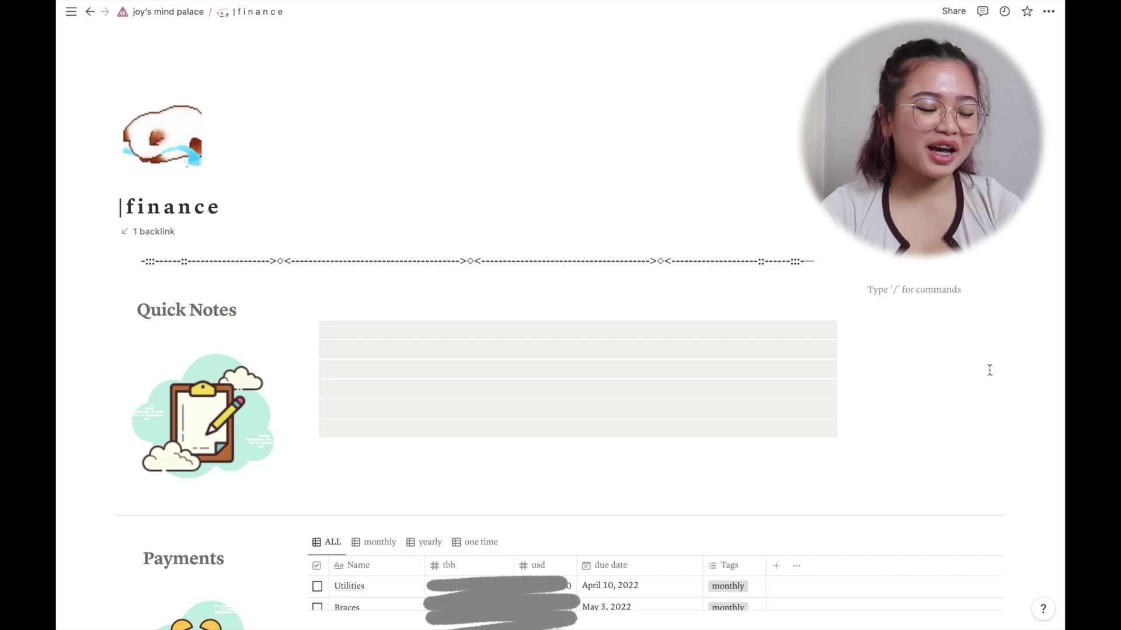
left_click(409, 331)
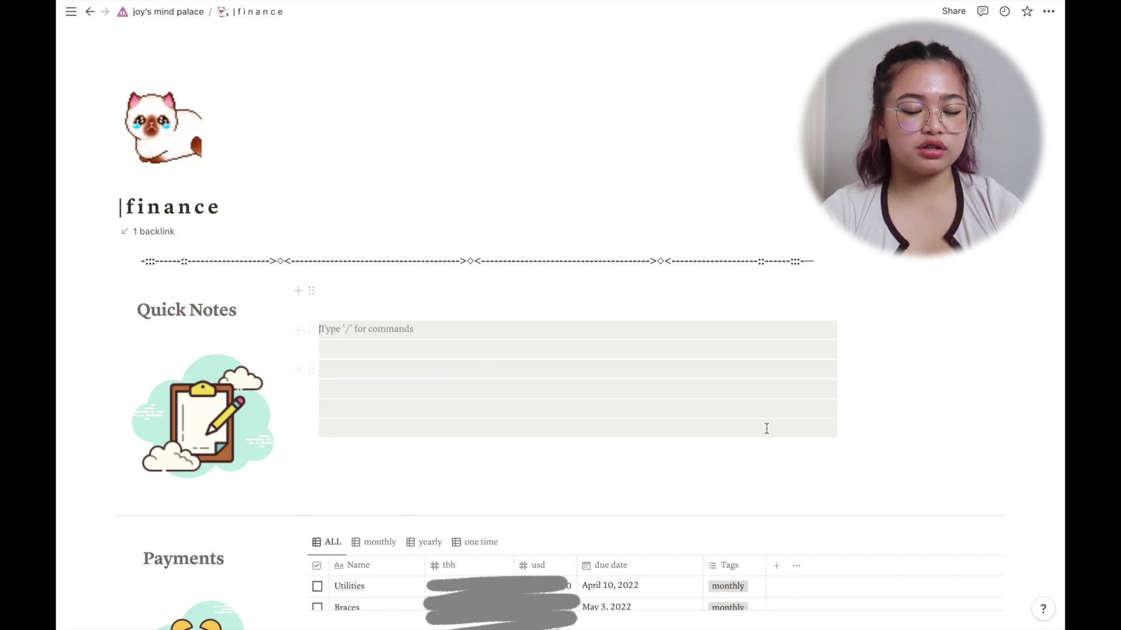
left_click(989, 370)
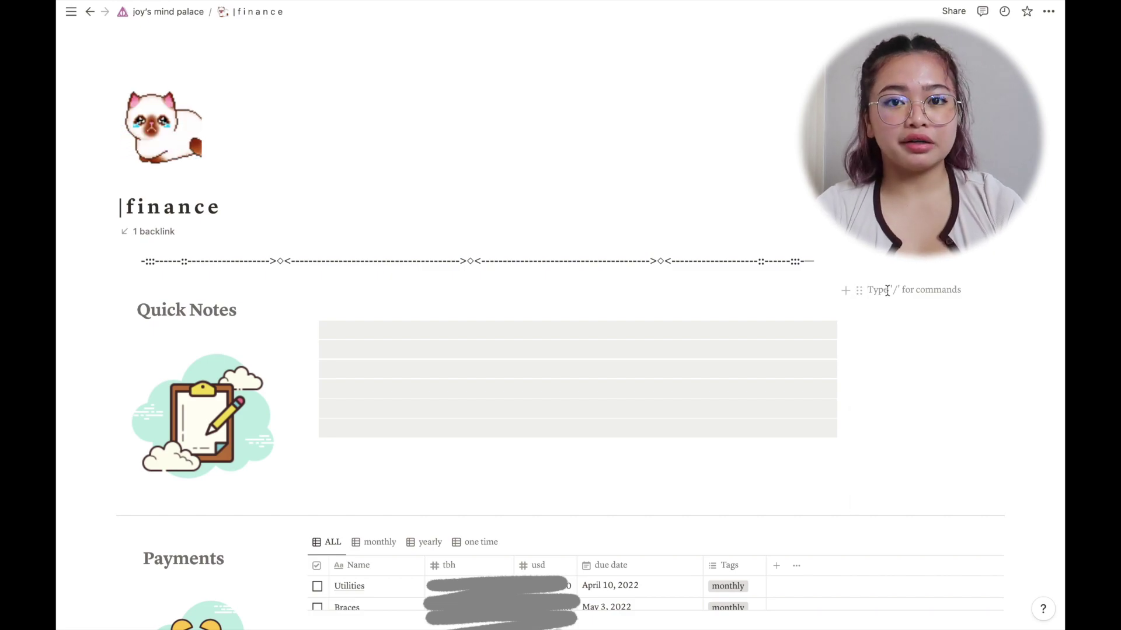
- Show the monthly view of the Payments table, and return to its ALL view
scroll(313, 435, "down", 6)
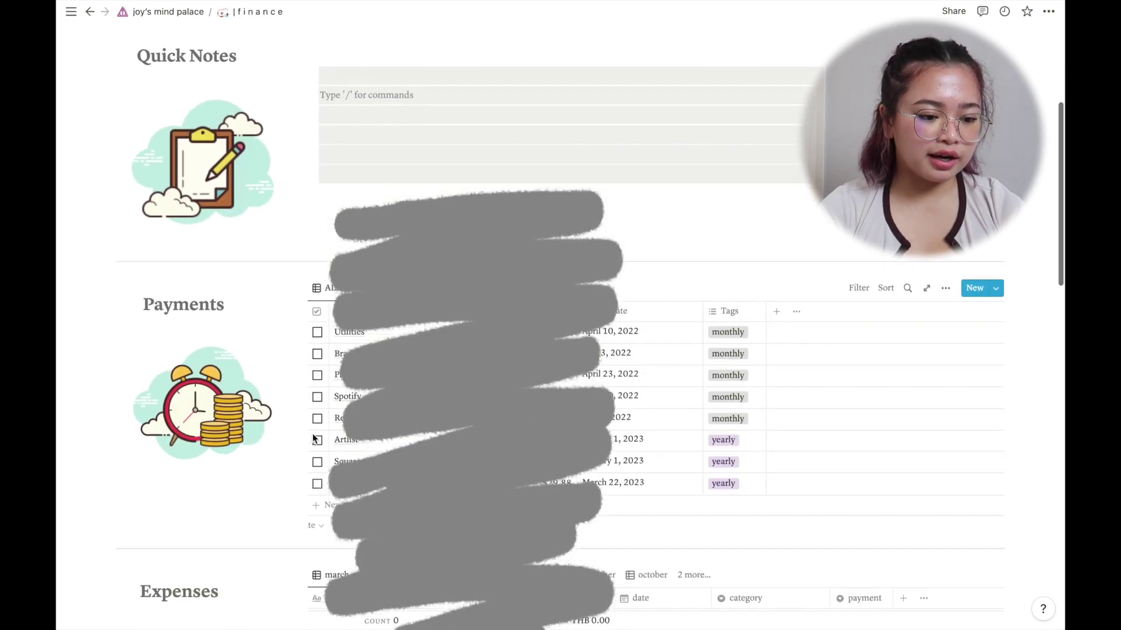
scroll(312, 435, "up", 1)
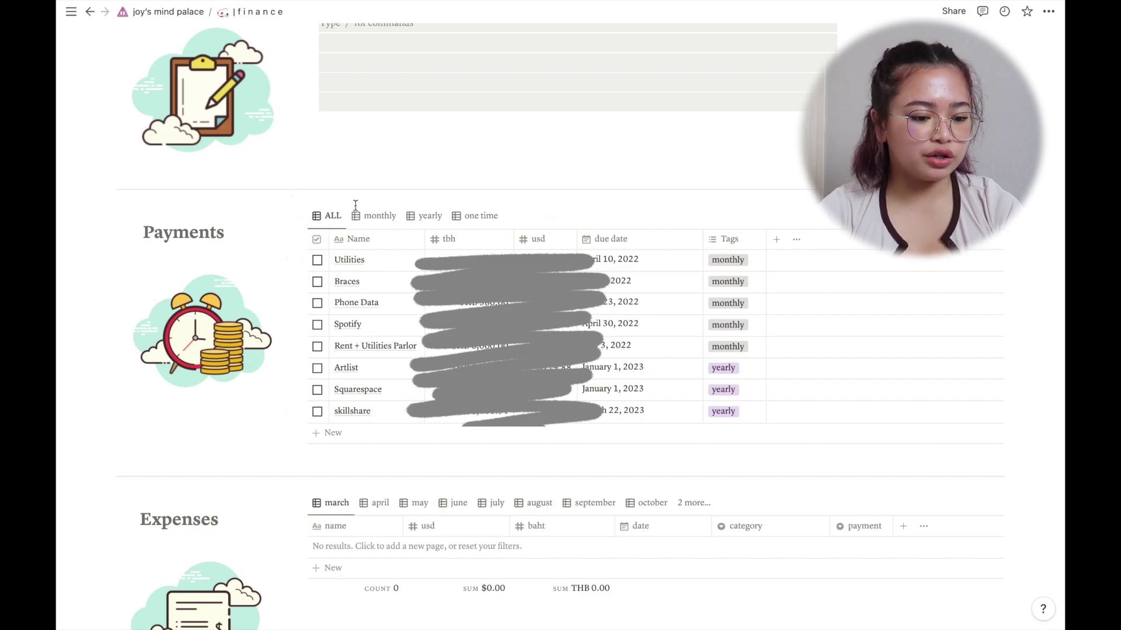
left_click(378, 218)
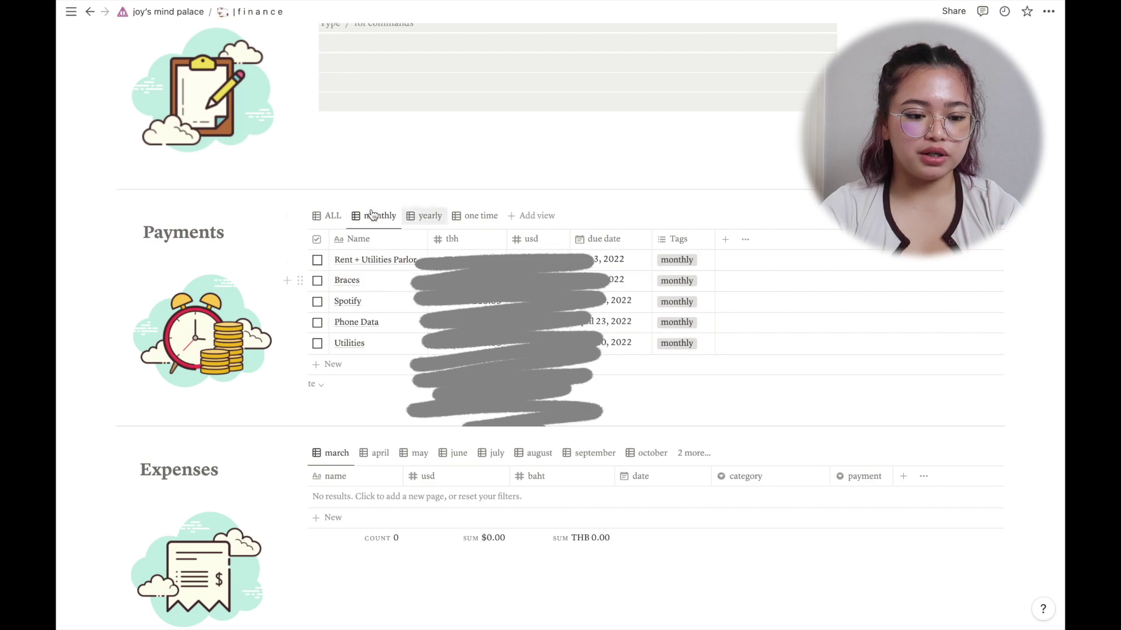
left_click(329, 216)
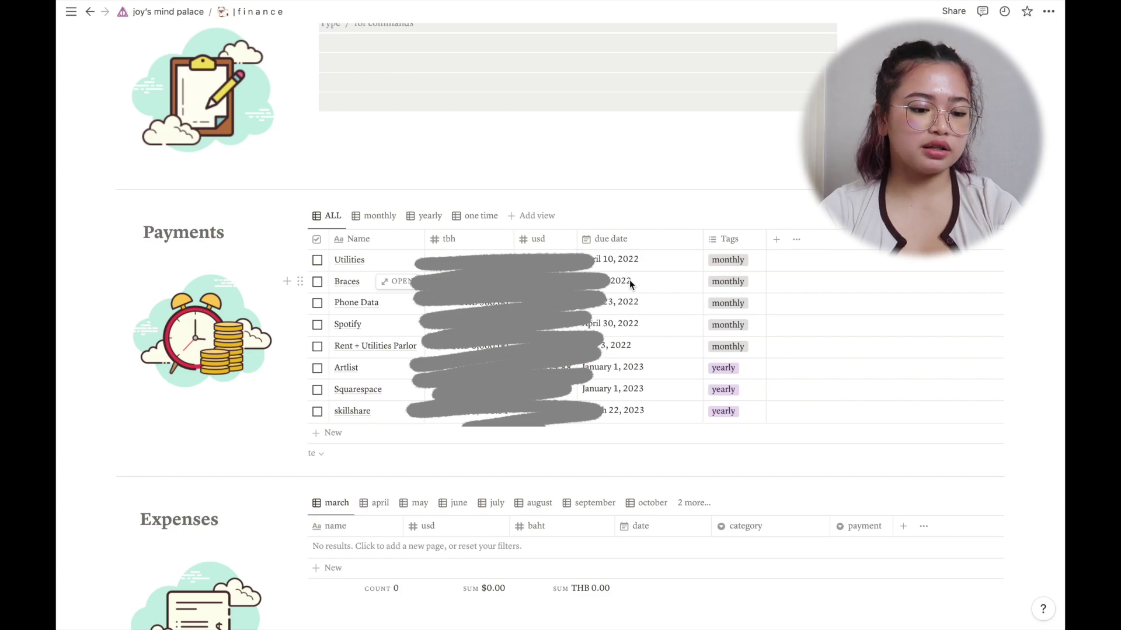
- Look through the May, June and March views of the Expenses table and open the March view's source setting
scroll(401, 230, "down", 5)
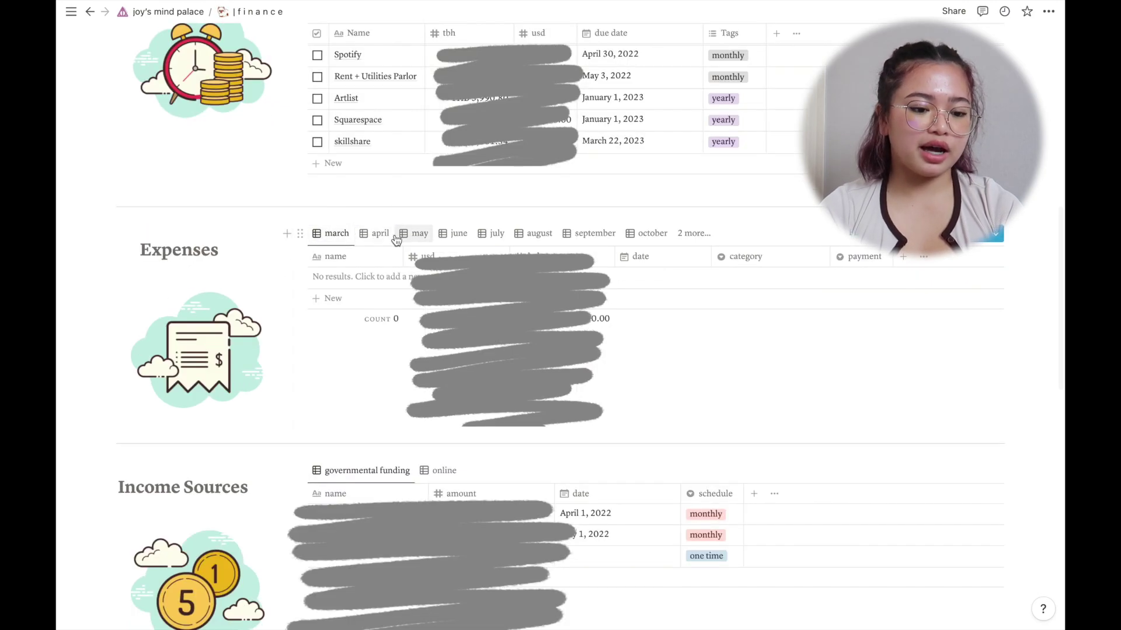
left_click(415, 233)
left_click(459, 232)
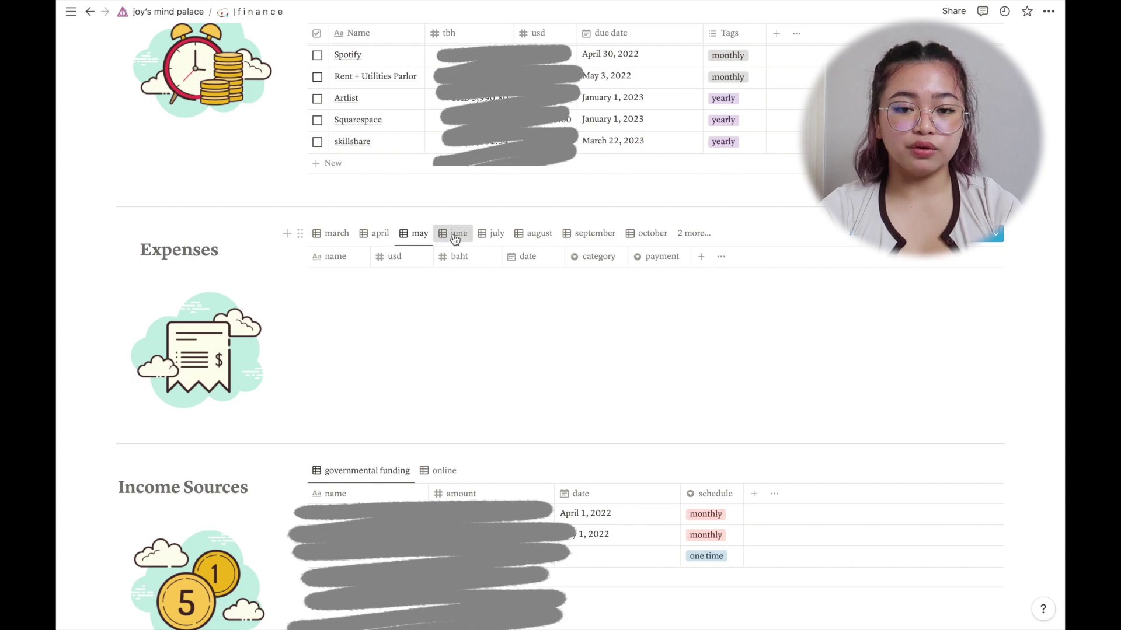
left_click(338, 233)
left_click(338, 233)
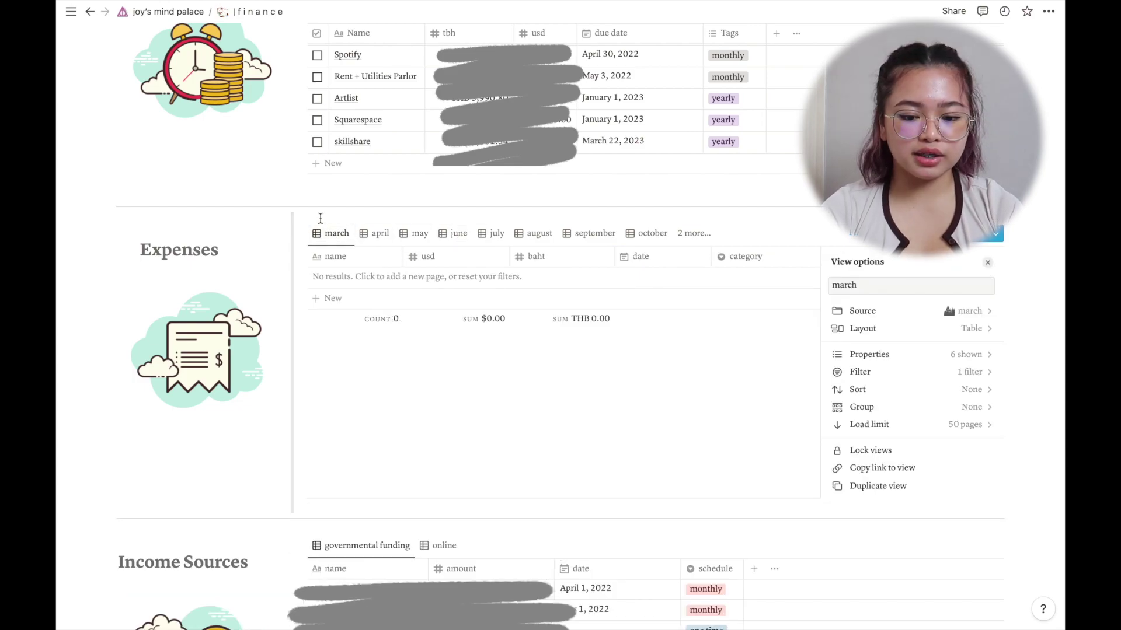
left_click(863, 310)
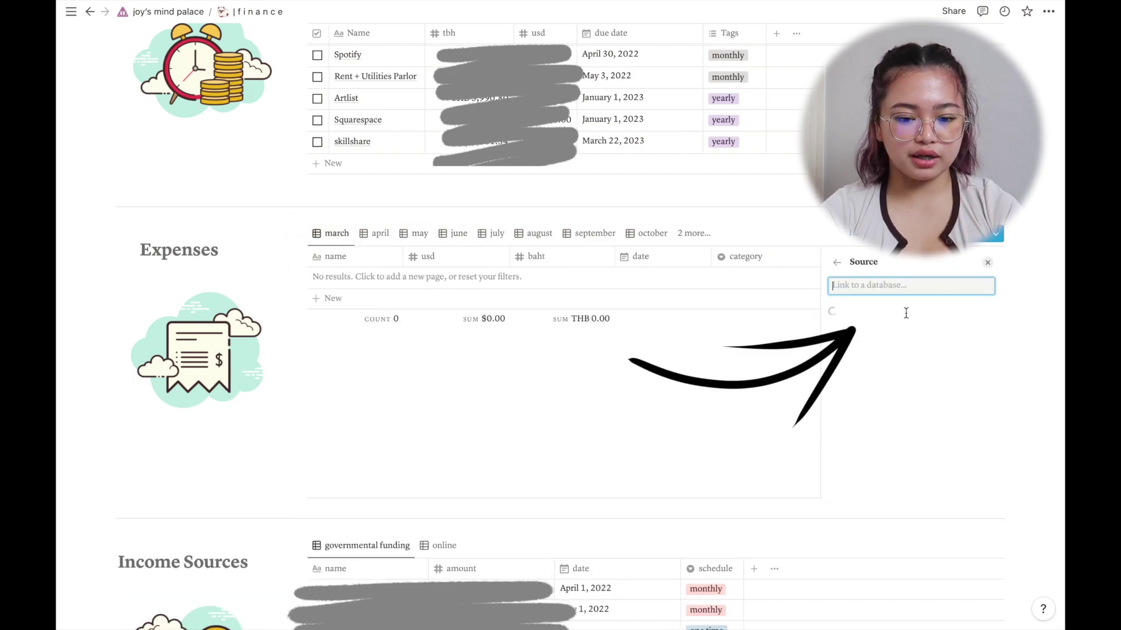
- Switch Expenses to the April view, inspect its source setting, and close the options
left_click(377, 233)
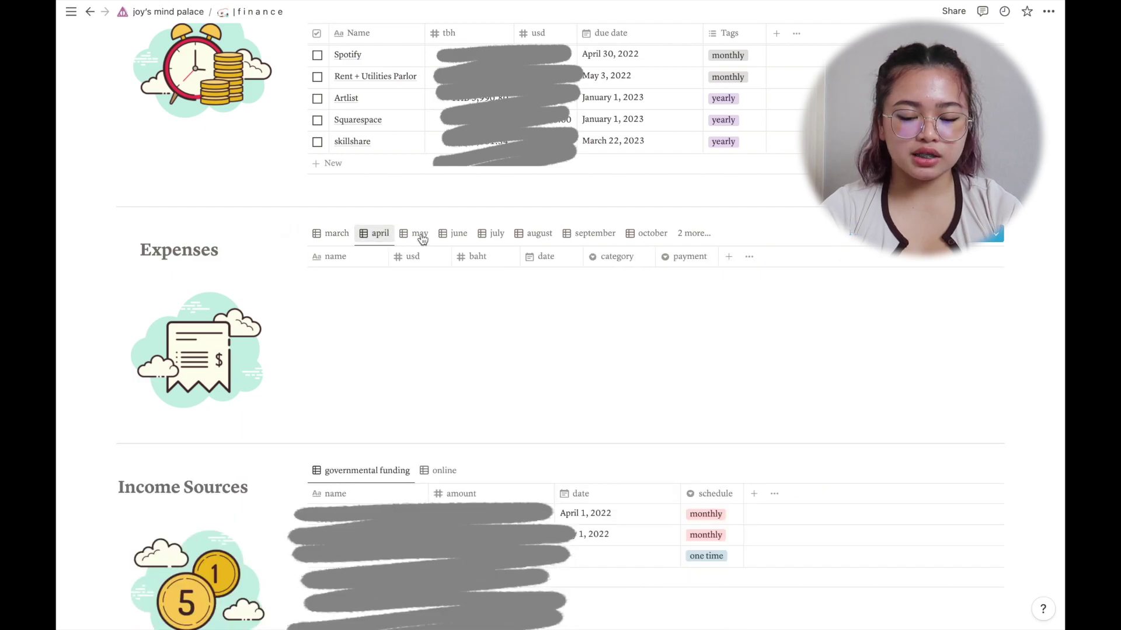
left_click(376, 233)
left_click(946, 311)
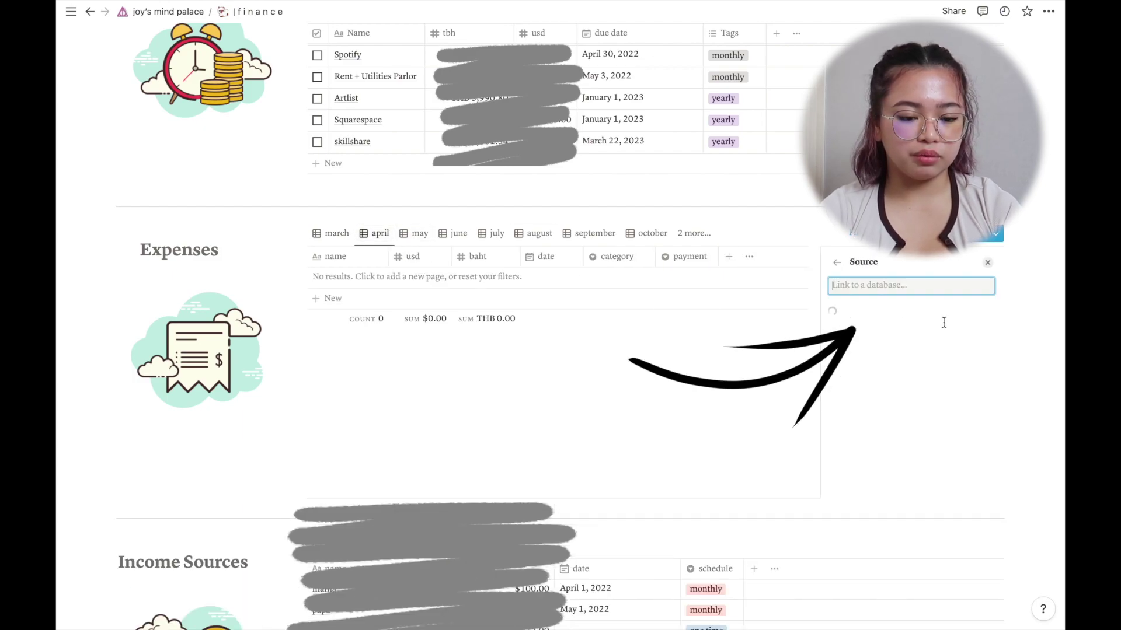
left_click(638, 185)
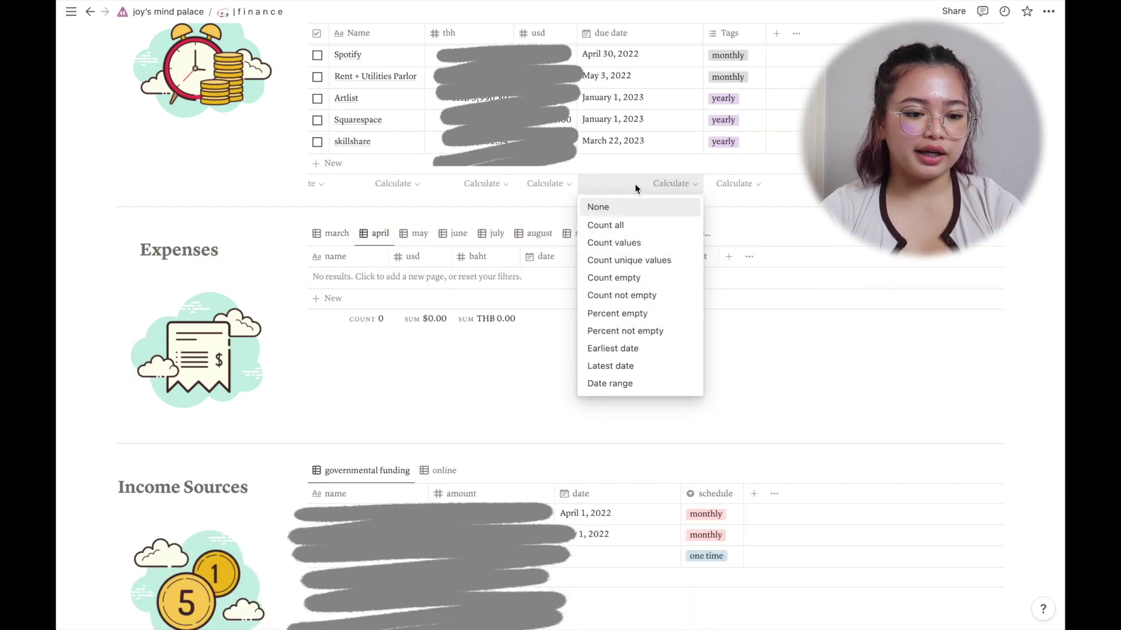
left_click(795, 206)
- Inspect the view options of the Payments table's ALL view and close them
scroll(795, 204, "up", 2)
scroll(794, 209, "up", 3)
left_click(947, 250)
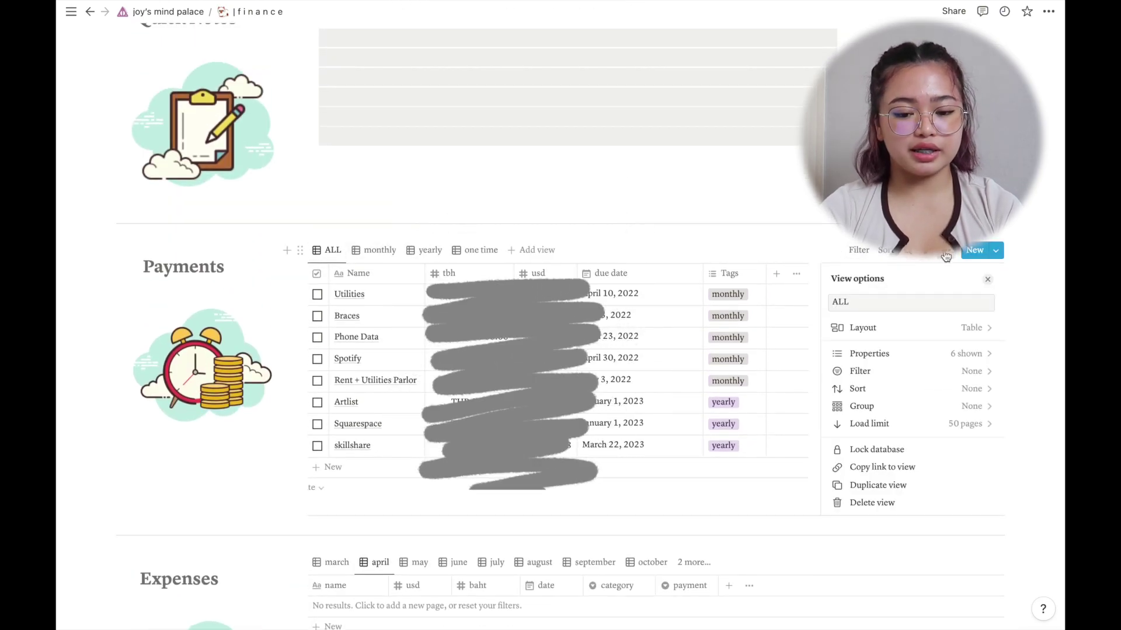
left_click(244, 269)
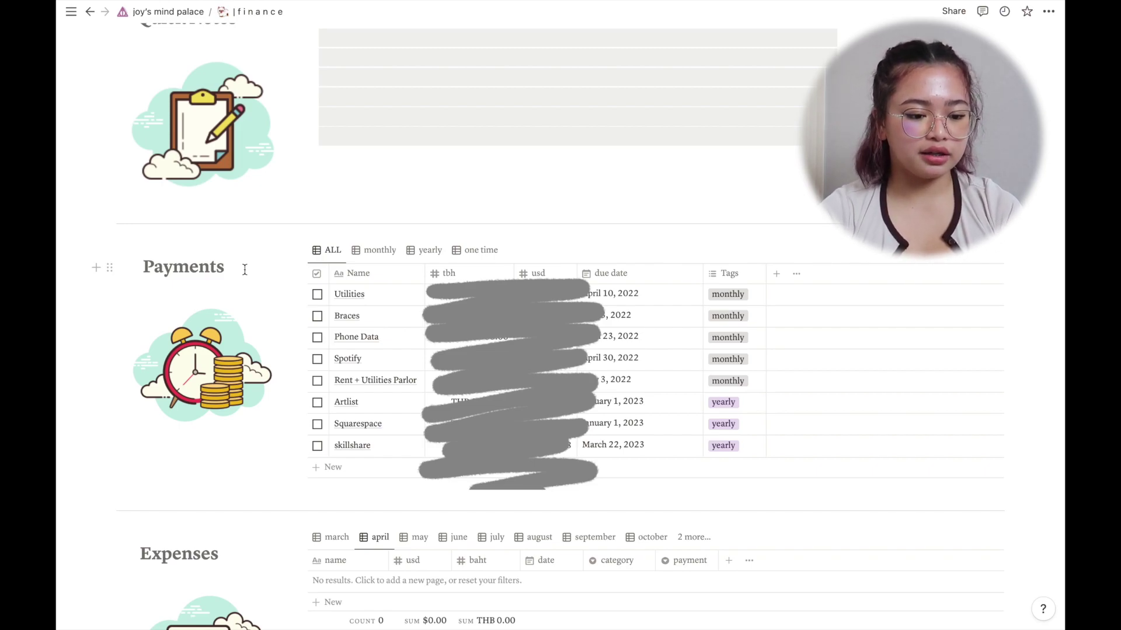
- Look over the finance page's Expenses and Income Sources sections
scroll(244, 269, "down", 5)
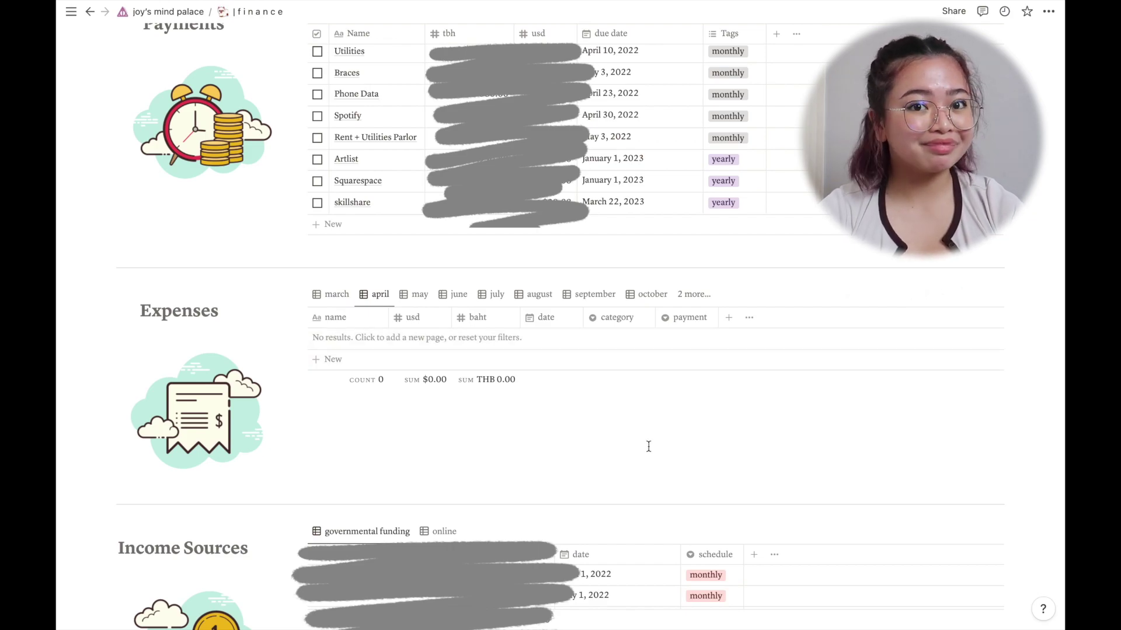
scroll(647, 447, "down", 5)
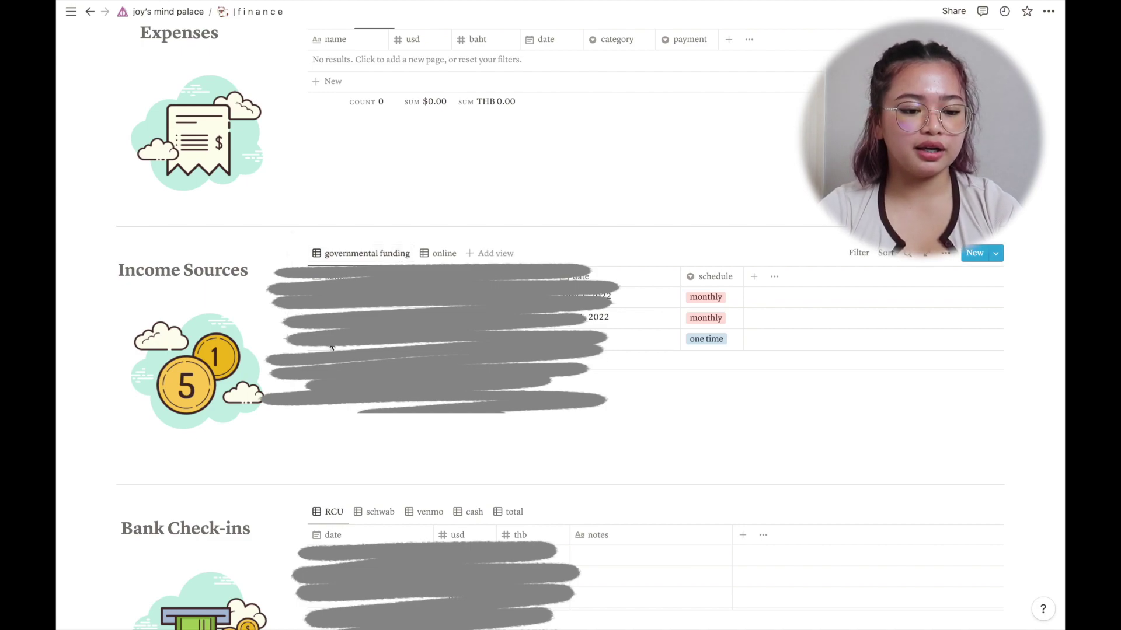
- Show the online view of Income Sources, then look over Bank Check-ins and the Miscellaneous section
left_click(441, 255)
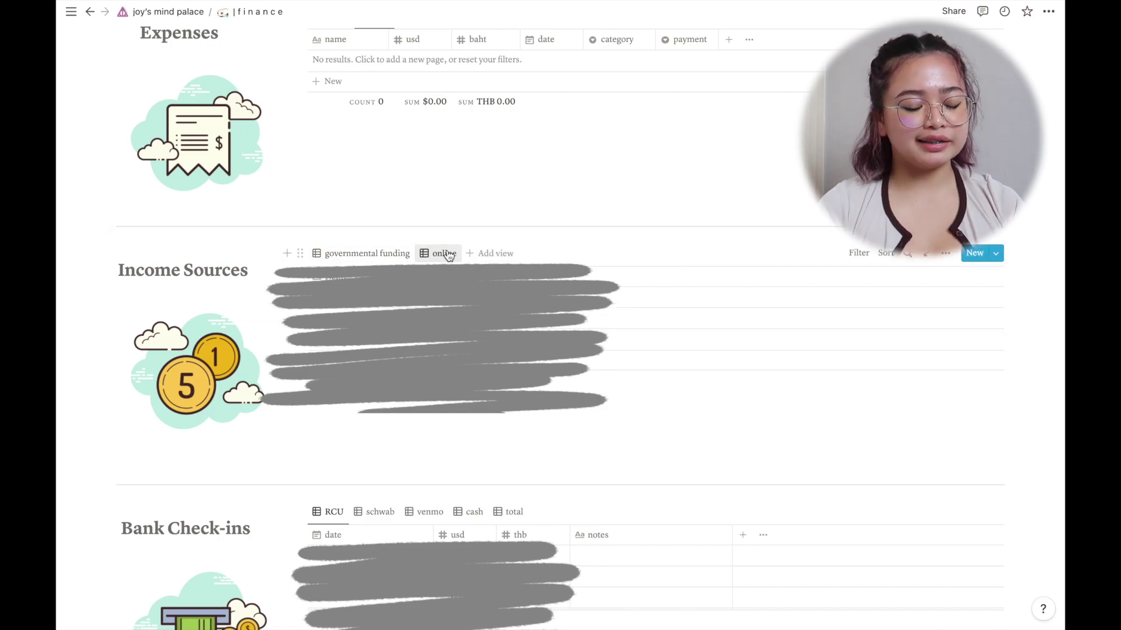
scroll(221, 288, "down", 4)
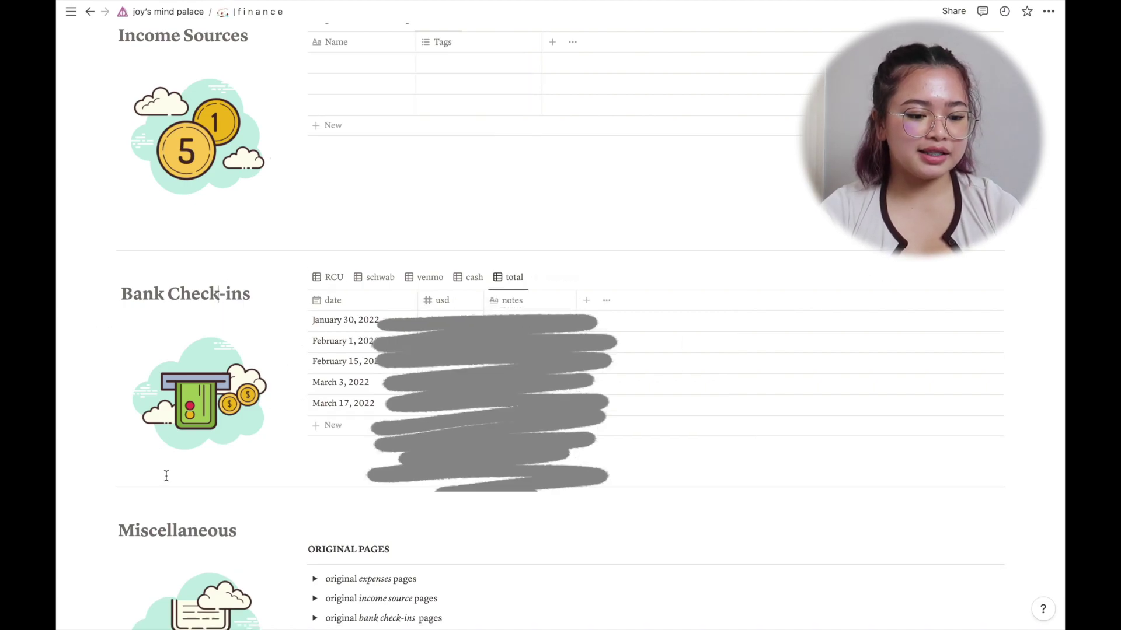
scroll(167, 476, "down", 2)
scroll(167, 476, "down", 4)
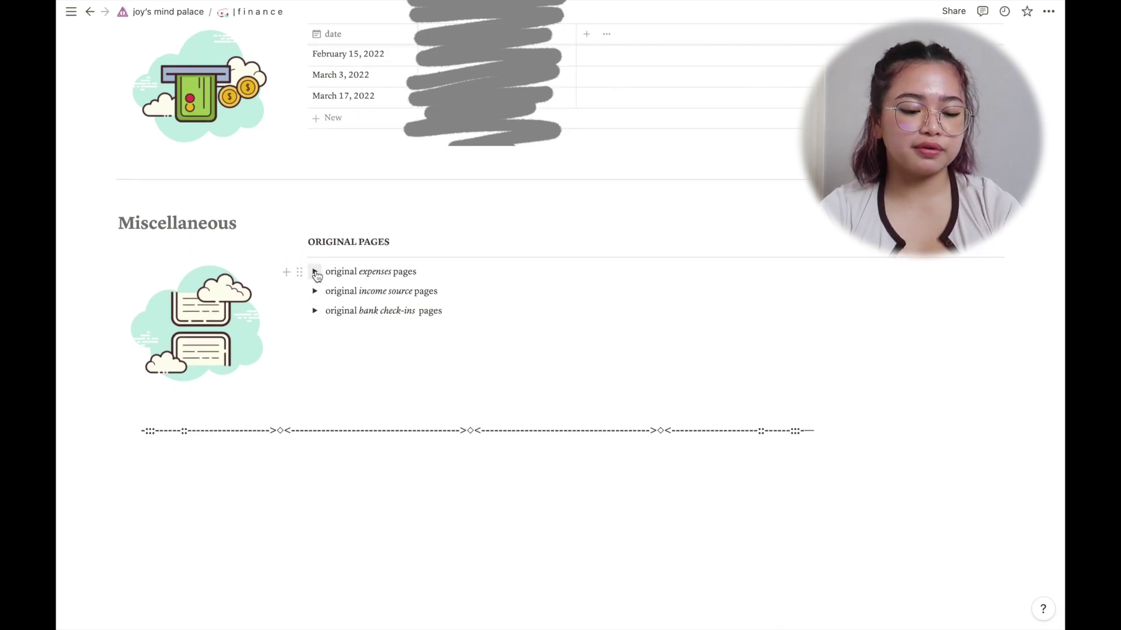
- Expand the original expenses pages, look at the January 2022 expenses table, and collapse it again
left_click(315, 273)
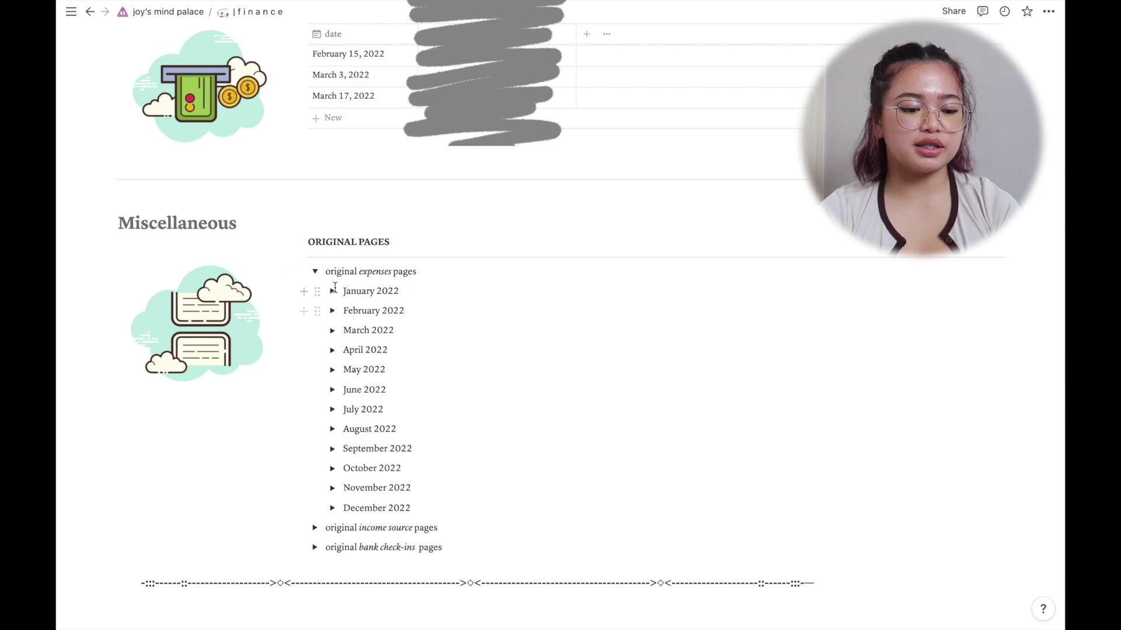
left_click(332, 291)
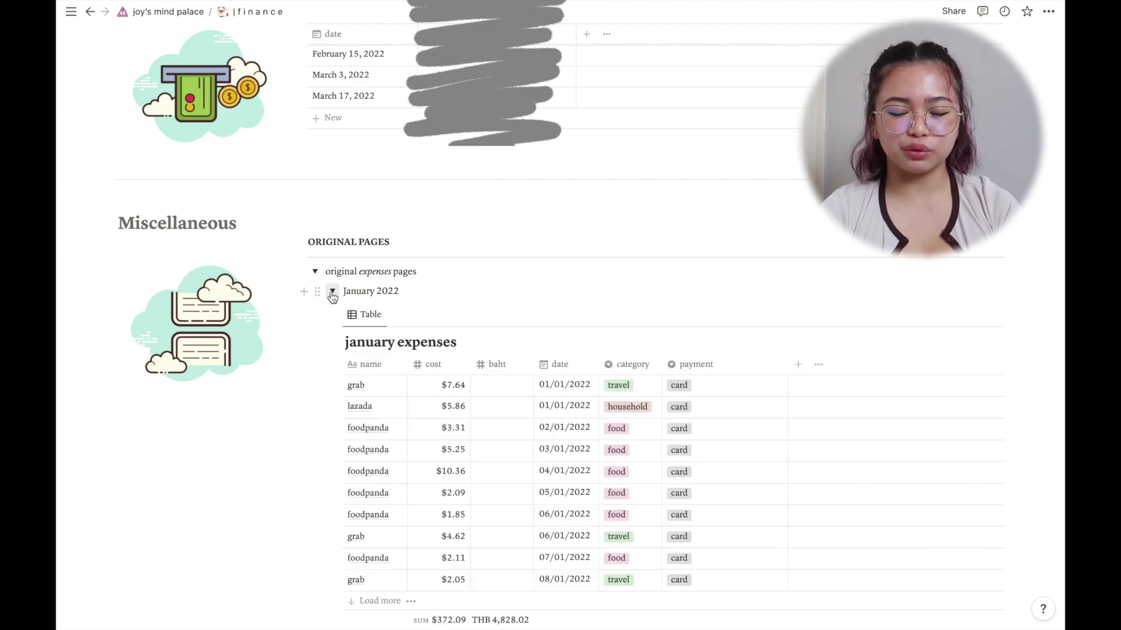
left_click(332, 291)
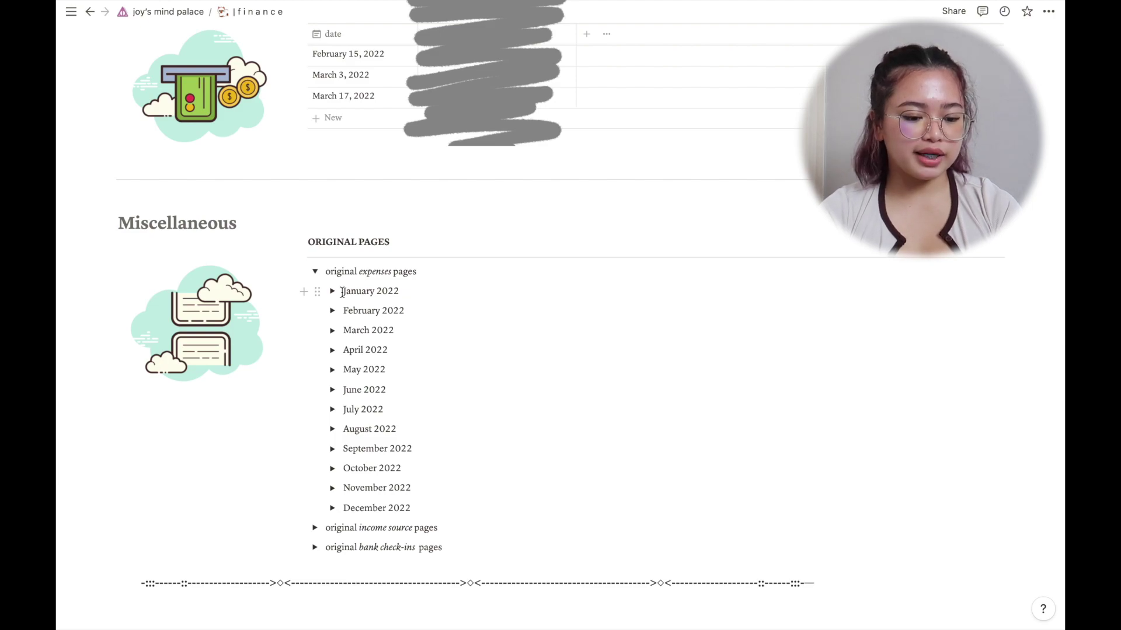
left_click_drag(412, 290, 333, 292)
- Look at the full list of monthly views for the Expenses table and close it
scroll(439, 311, "up", 15)
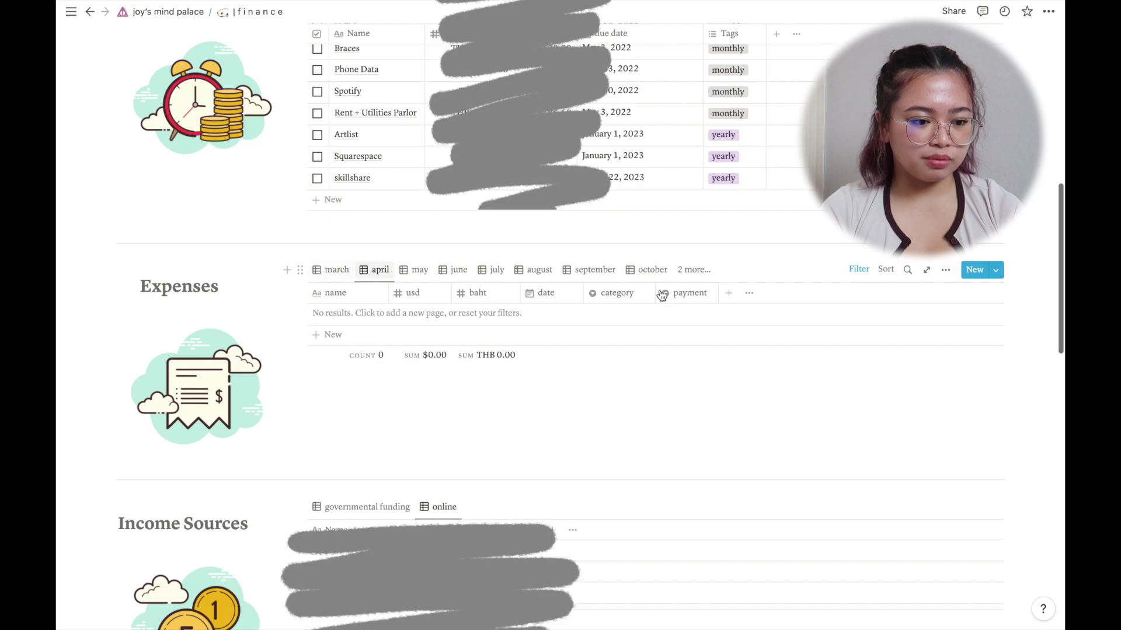
left_click(695, 270)
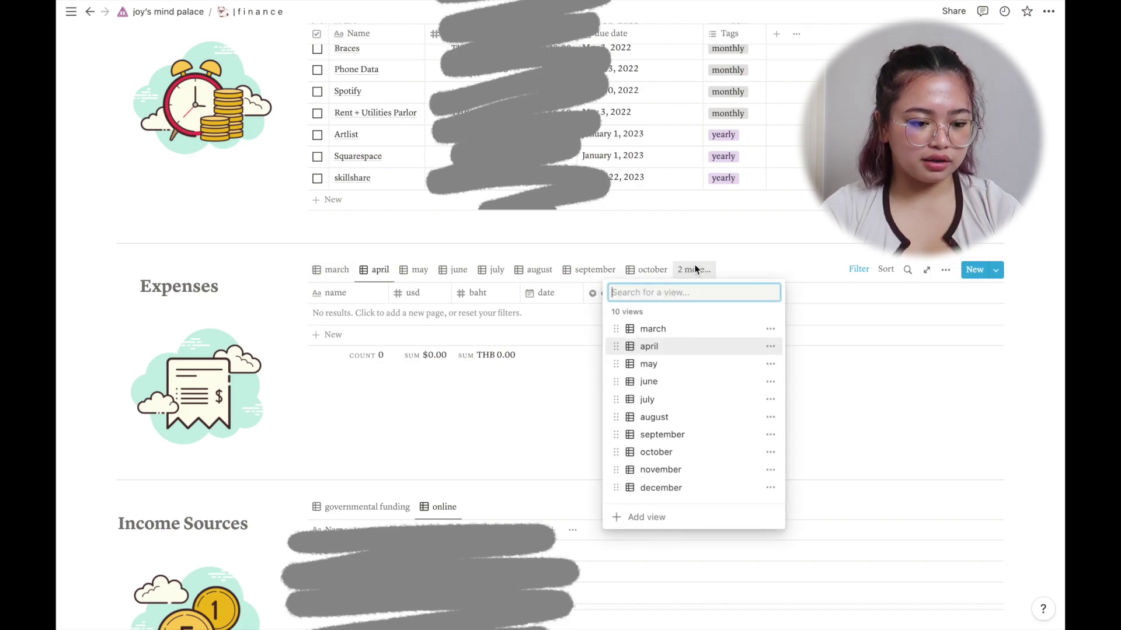
left_click(762, 263)
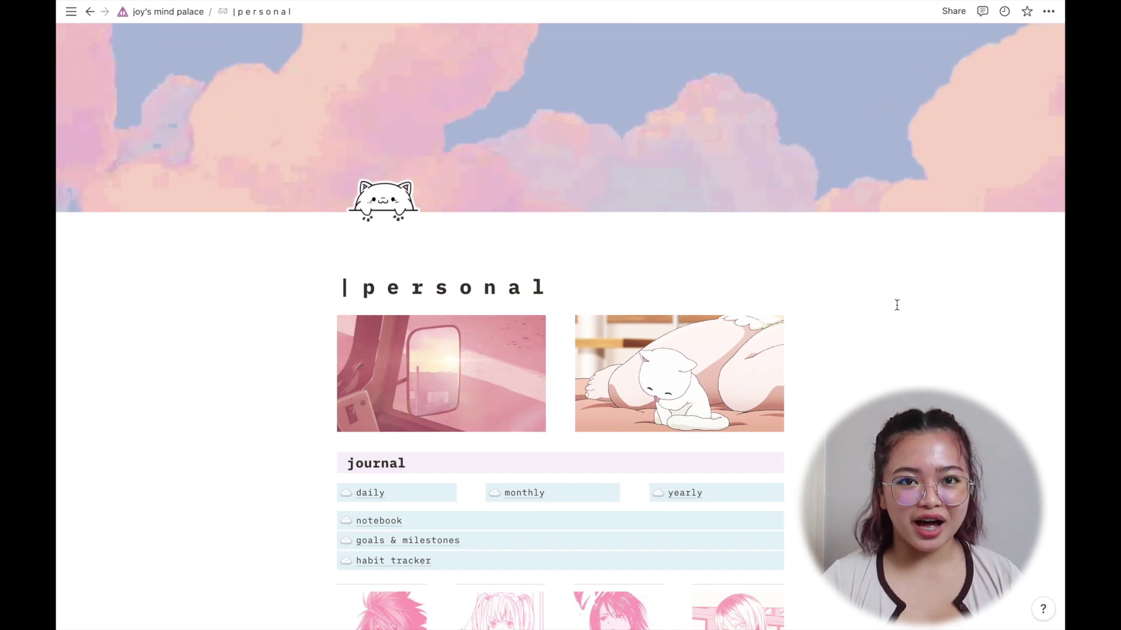
- Look over the personal page and open its daily journal page
scroll(897, 304, "down", 1)
scroll(897, 304, "up", 1)
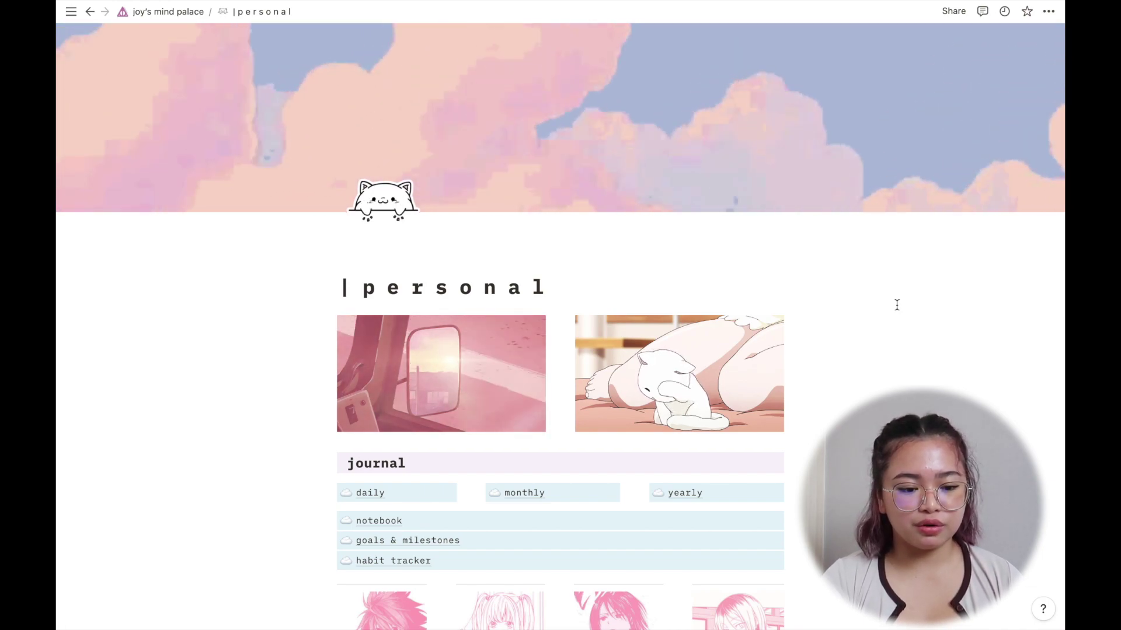
scroll(387, 356, "down", 3)
left_click(387, 353)
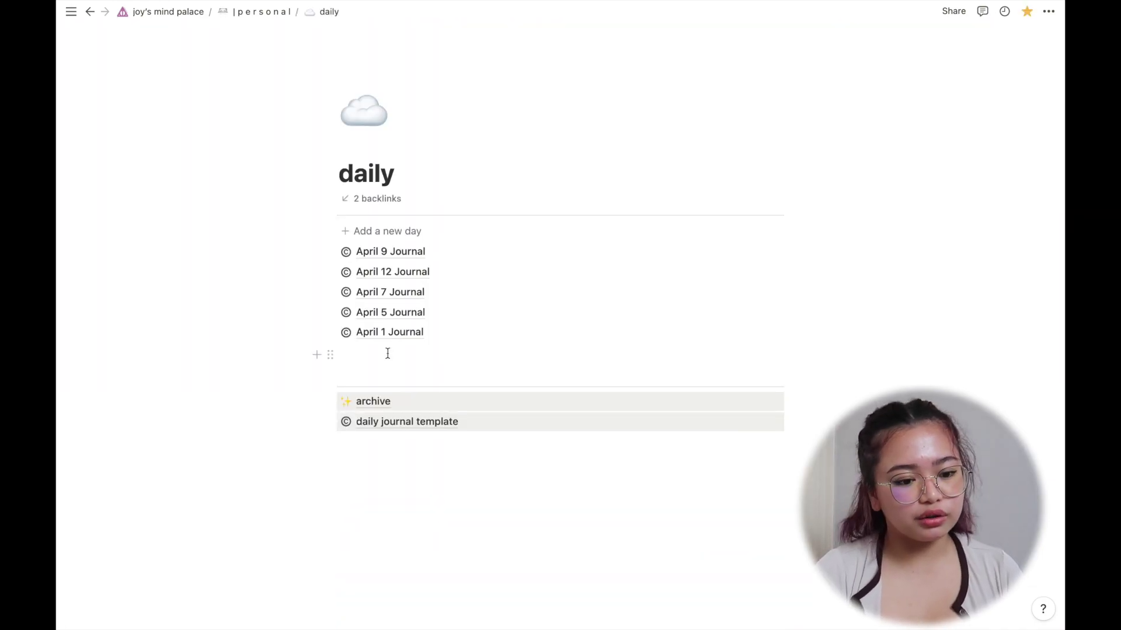
- Add a new day to the daily journal, title the entry "April 13 Journal", and return to the daily page
left_click(415, 232)
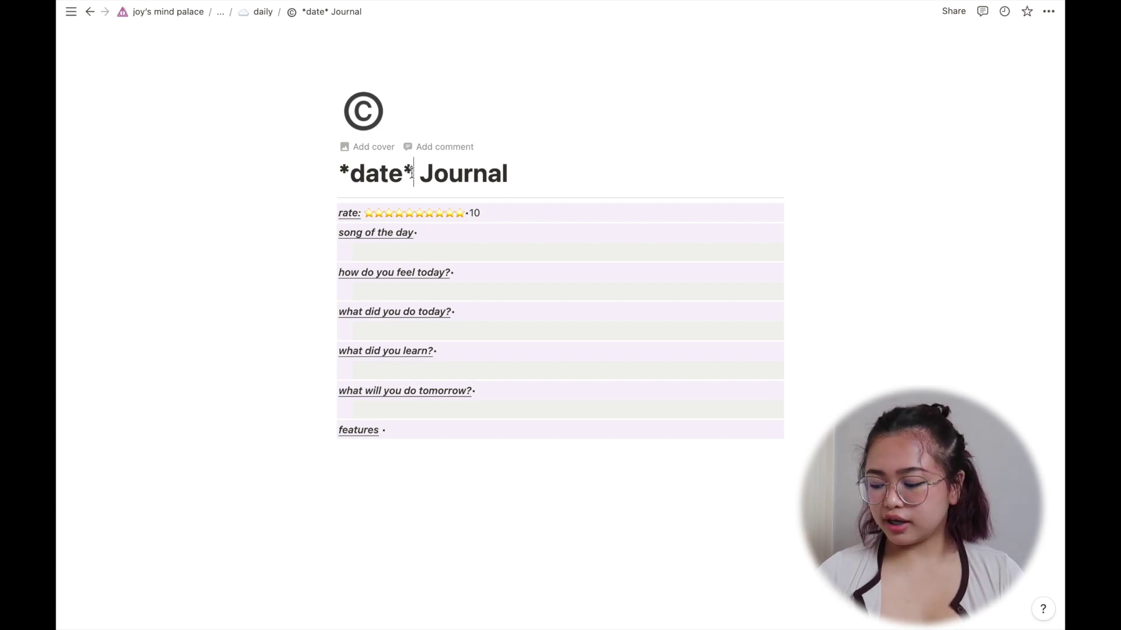
left_click_drag(412, 171, 339, 172)
key("BackSpace")
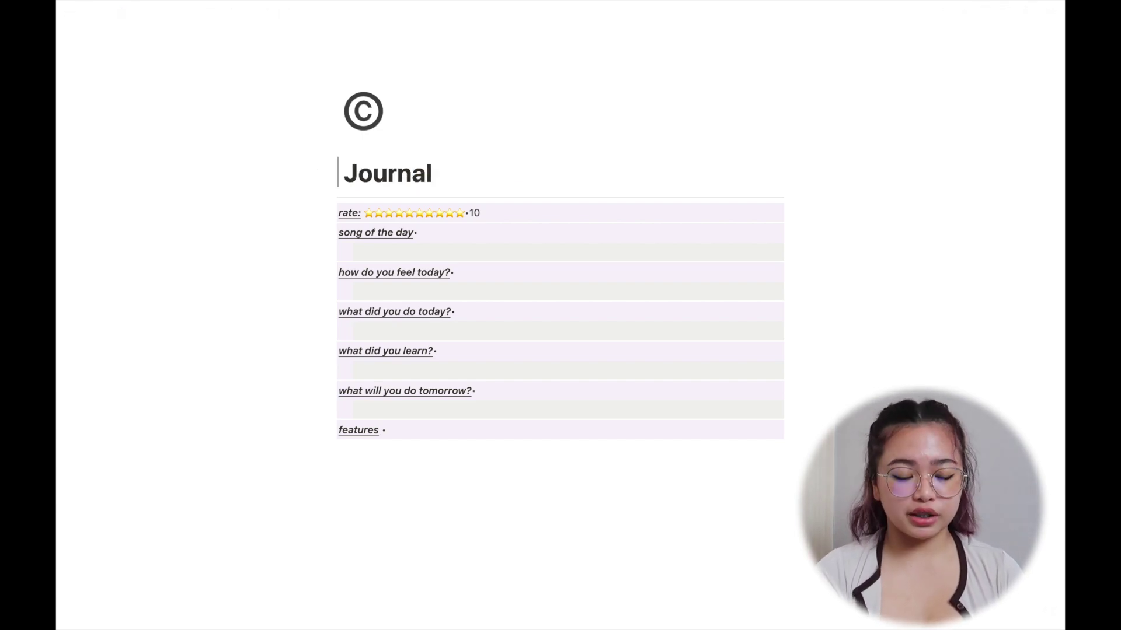
type("April")
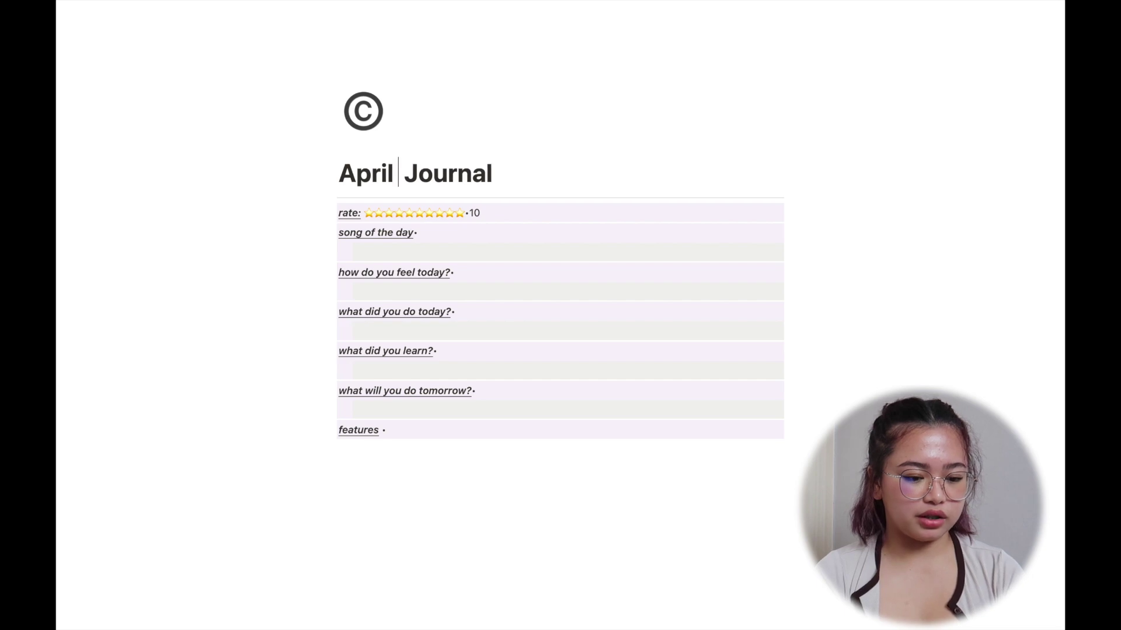
type(" 13")
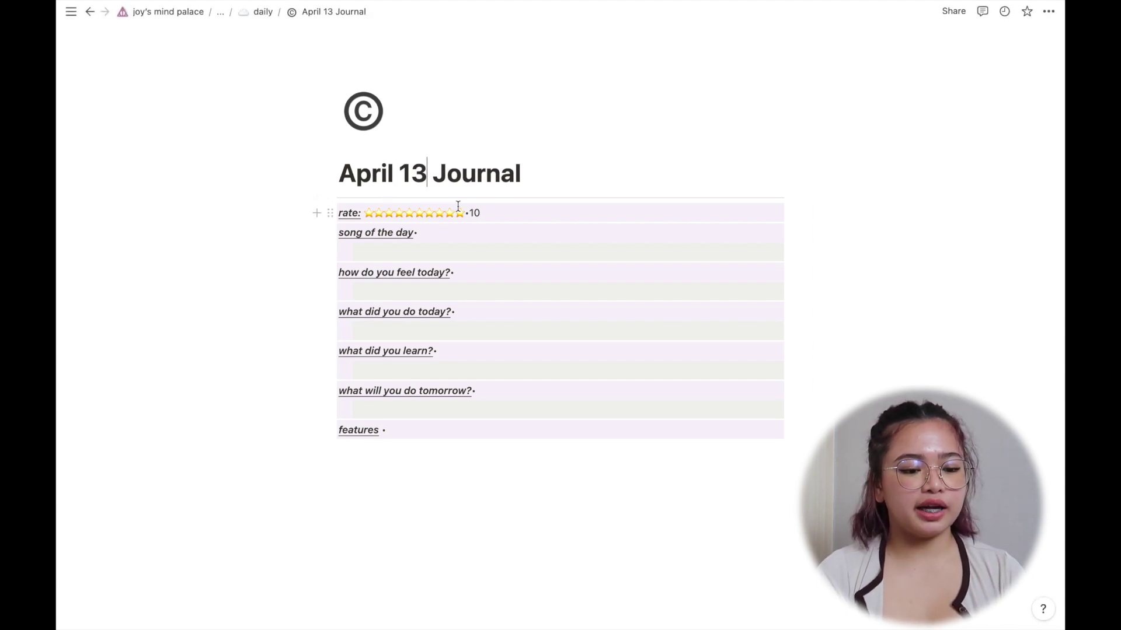
key("super+bracketleft")
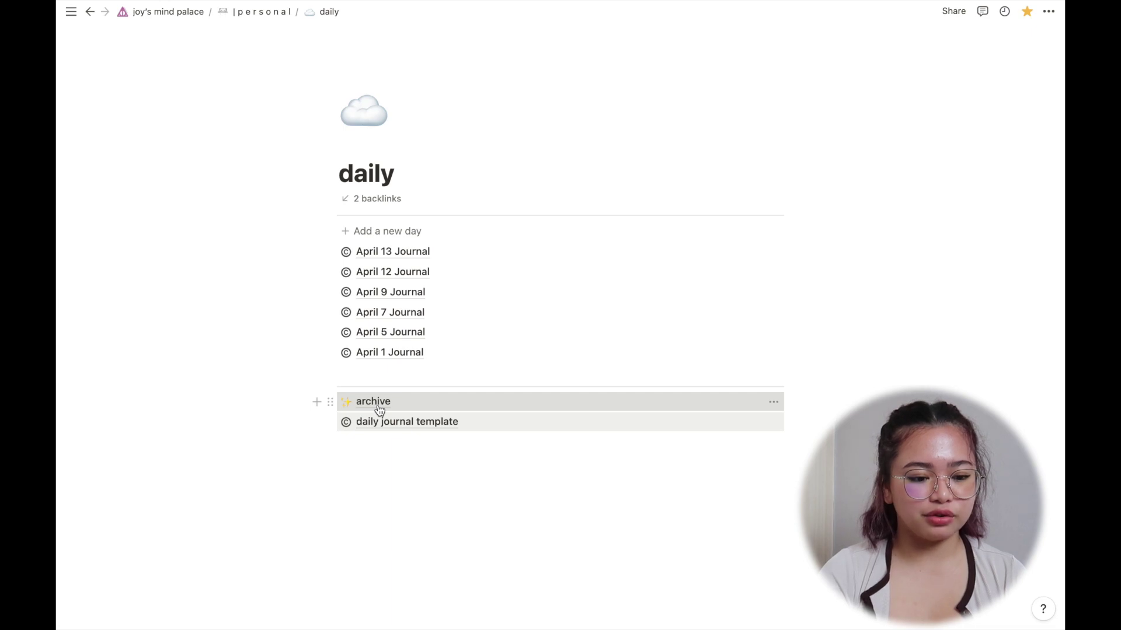
- Inspect the daily journal template, then the monthly journal page and its template
left_click(418, 423)
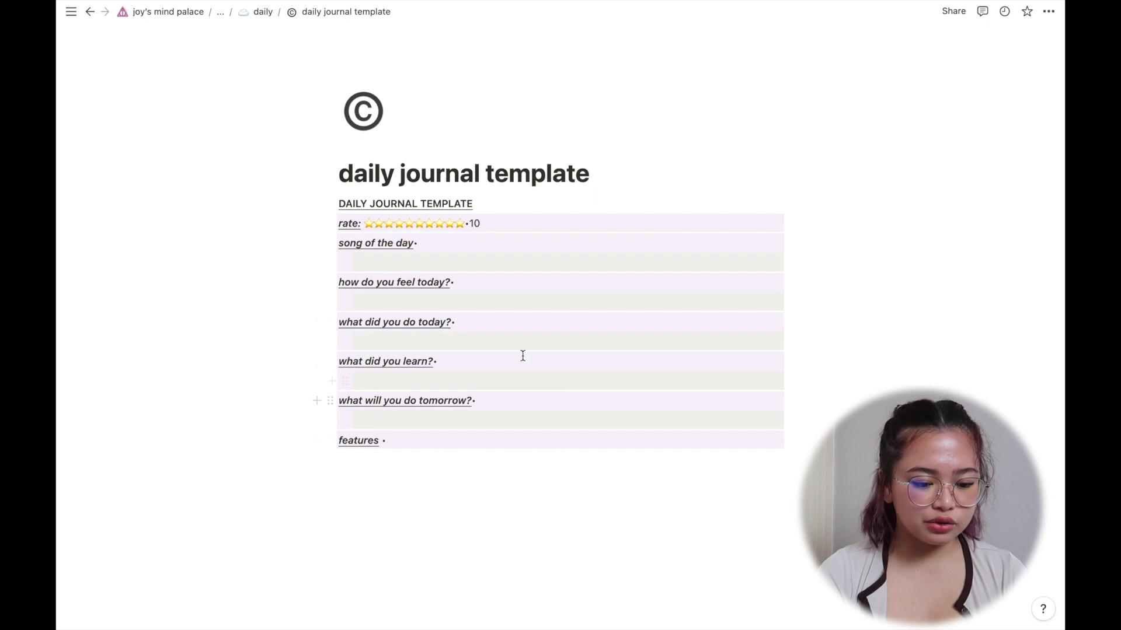
left_click(414, 233)
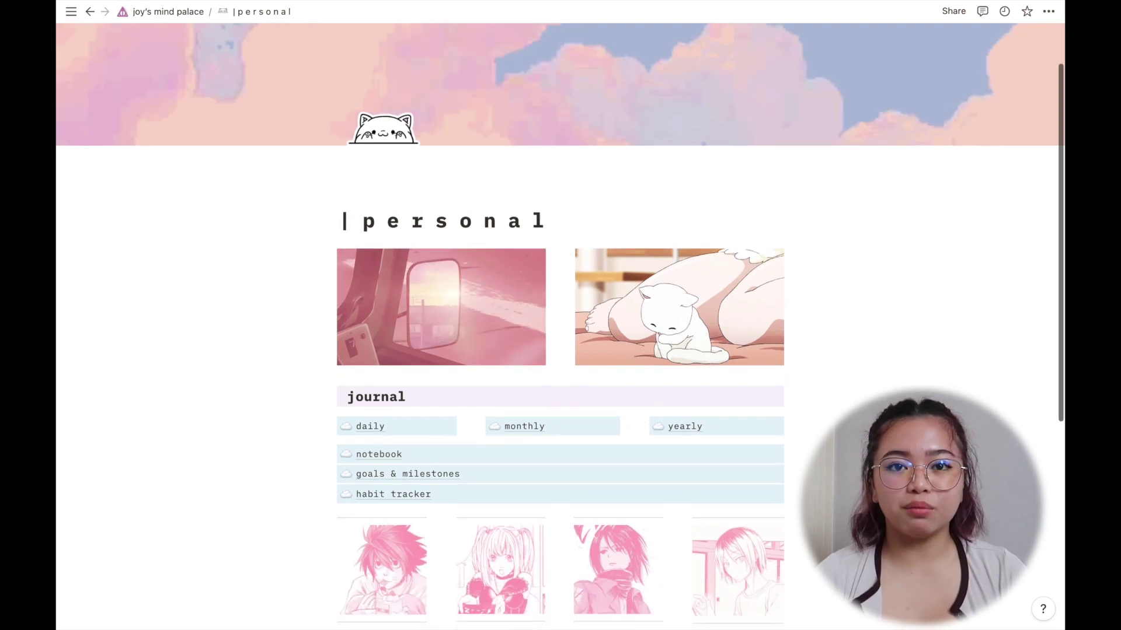
scroll(492, 408, "down", 1)
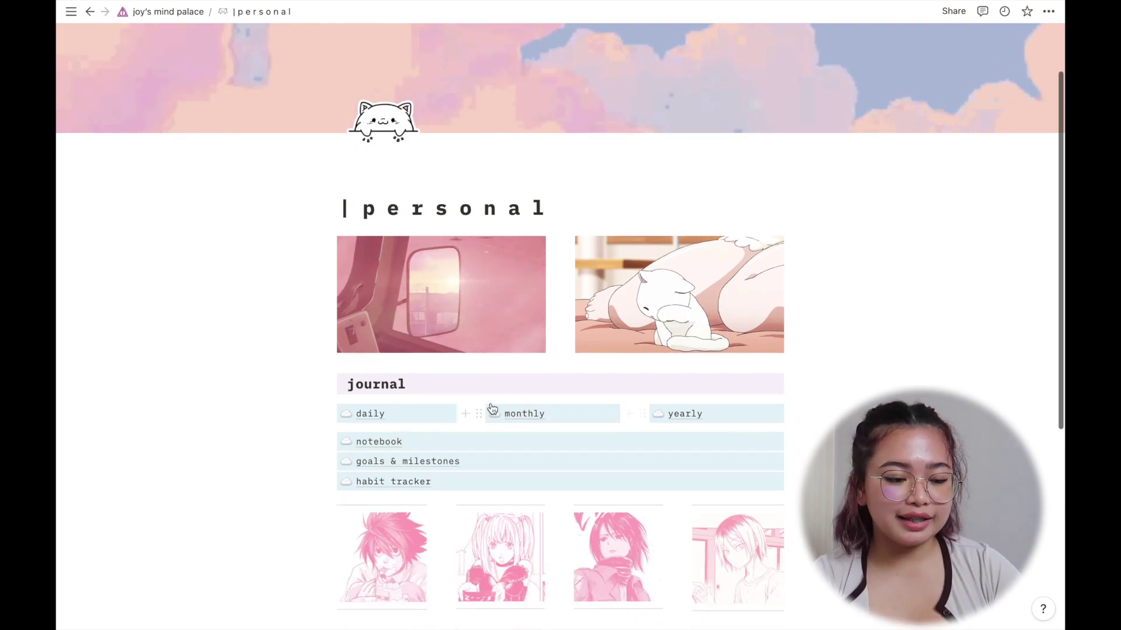
left_click(502, 410)
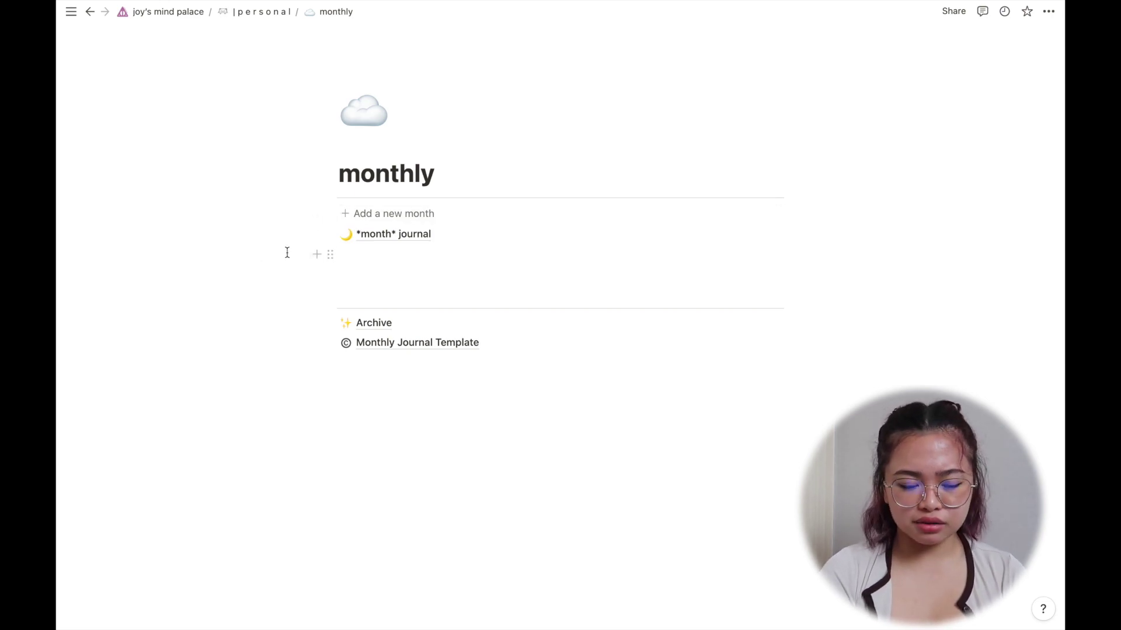
left_click(439, 340)
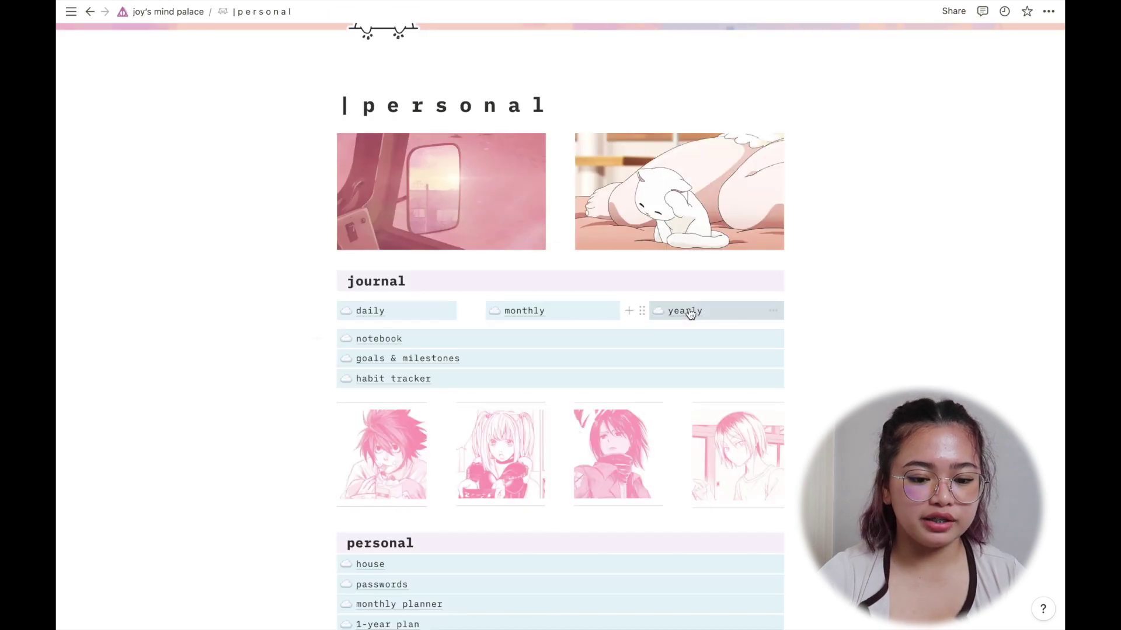
- Open the yearly journal page and inspect its Yearly Journal Template
left_click(687, 309)
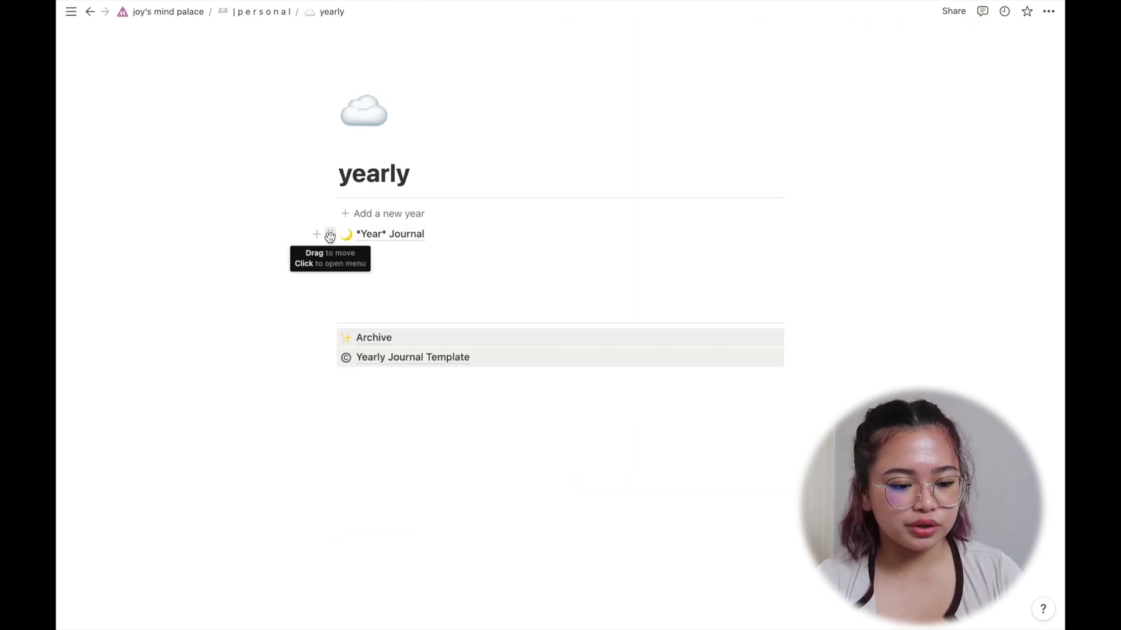
left_click(330, 236)
key("Escape")
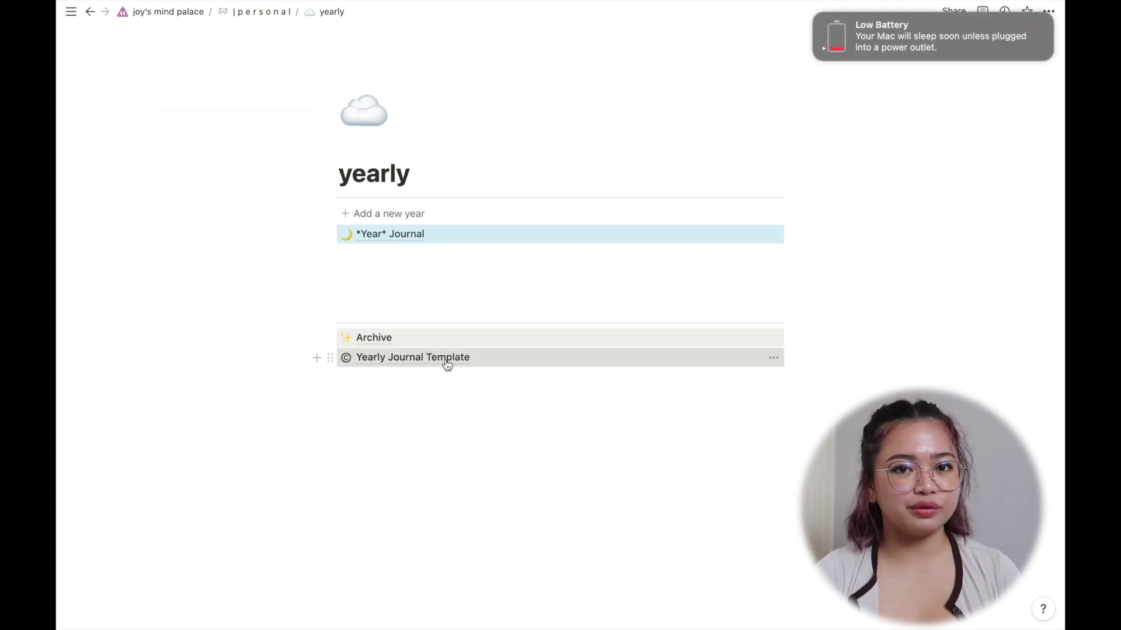
left_click(447, 362)
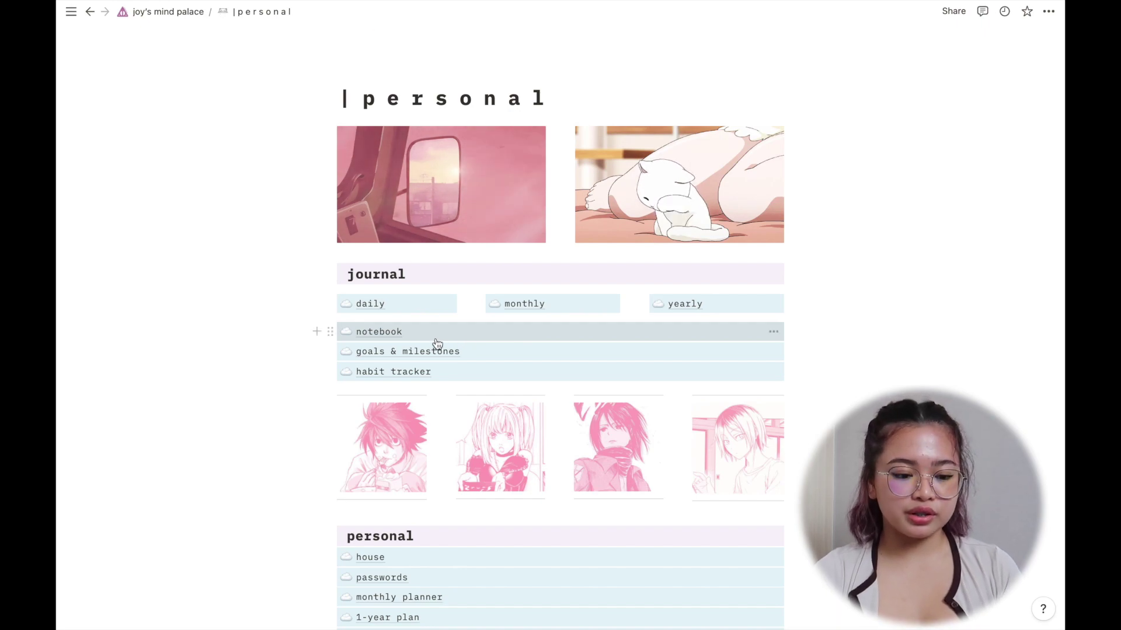
- View the notebook page, then open the goals & milestones page from the personal page
left_click(398, 335)
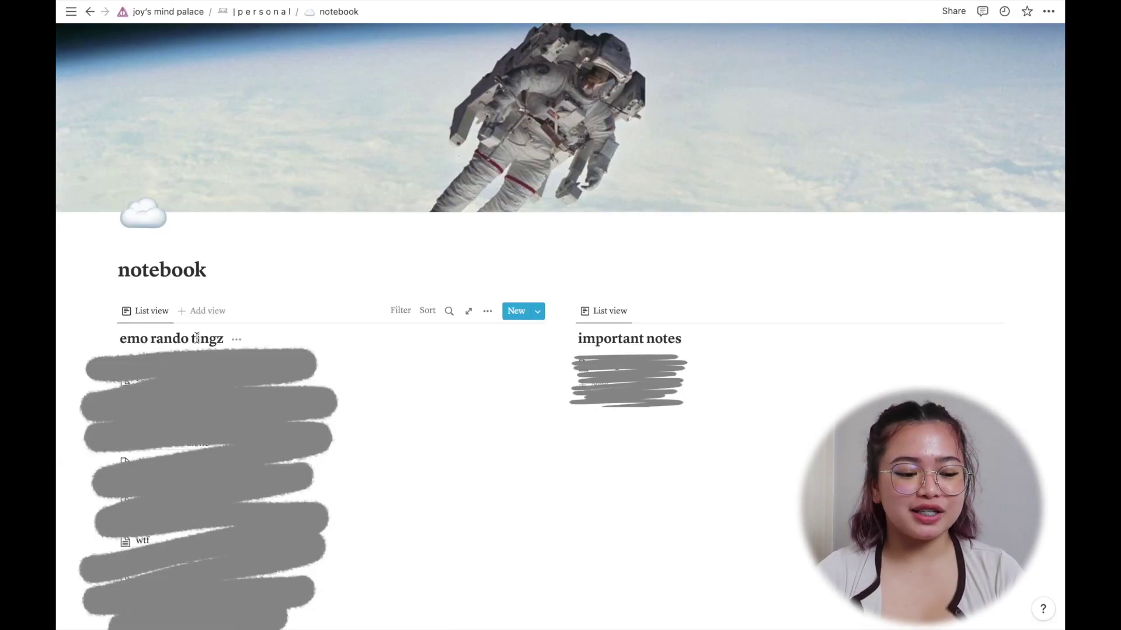
key("super+bracketleft")
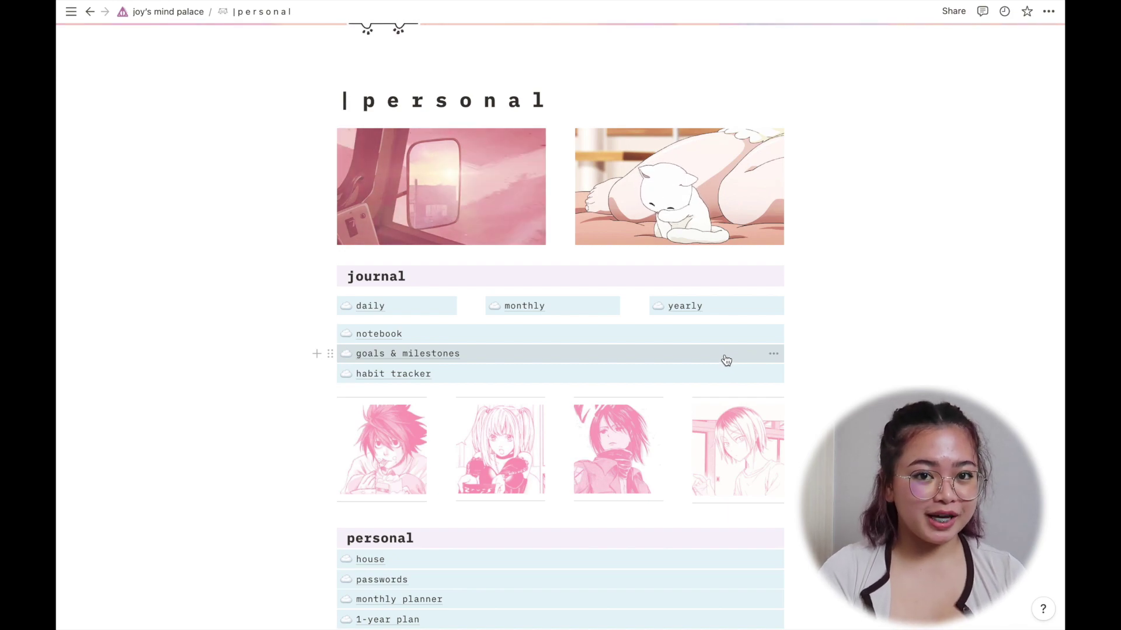
left_click(478, 355)
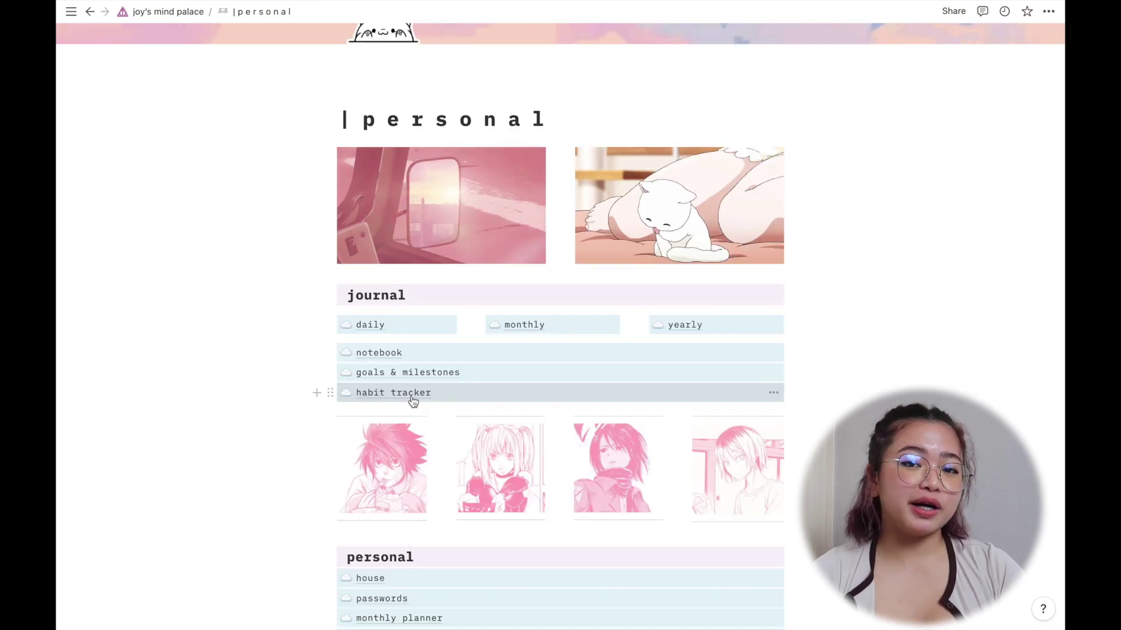
- Open the habit tracker page and look over its April table
left_click(411, 396)
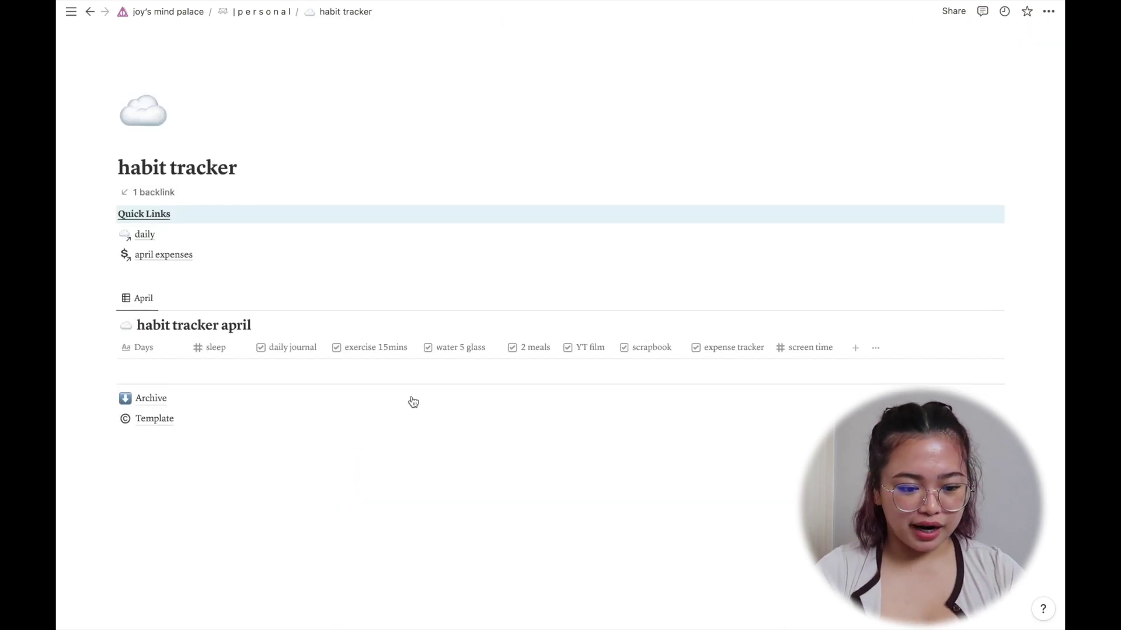
scroll(766, 315, "down", 3)
scroll(589, 321, "down", 2)
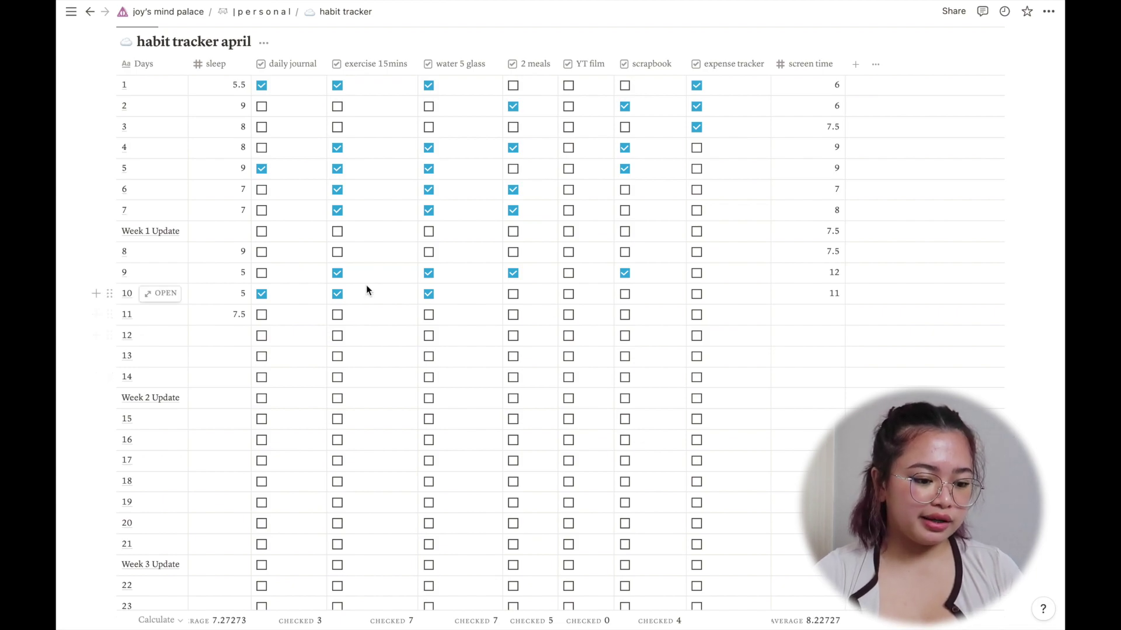
- For day 13 in the April habit tracker, tick daily journal and set sleep to 9
left_click(233, 335)
key("Escape")
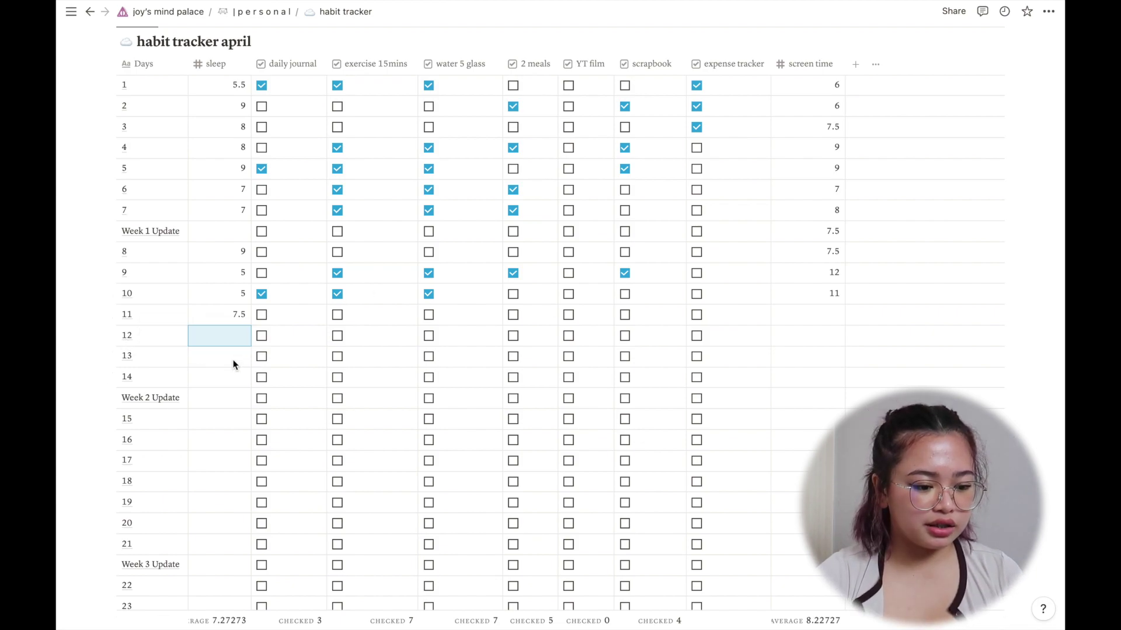
left_click(261, 356)
left_click(233, 361)
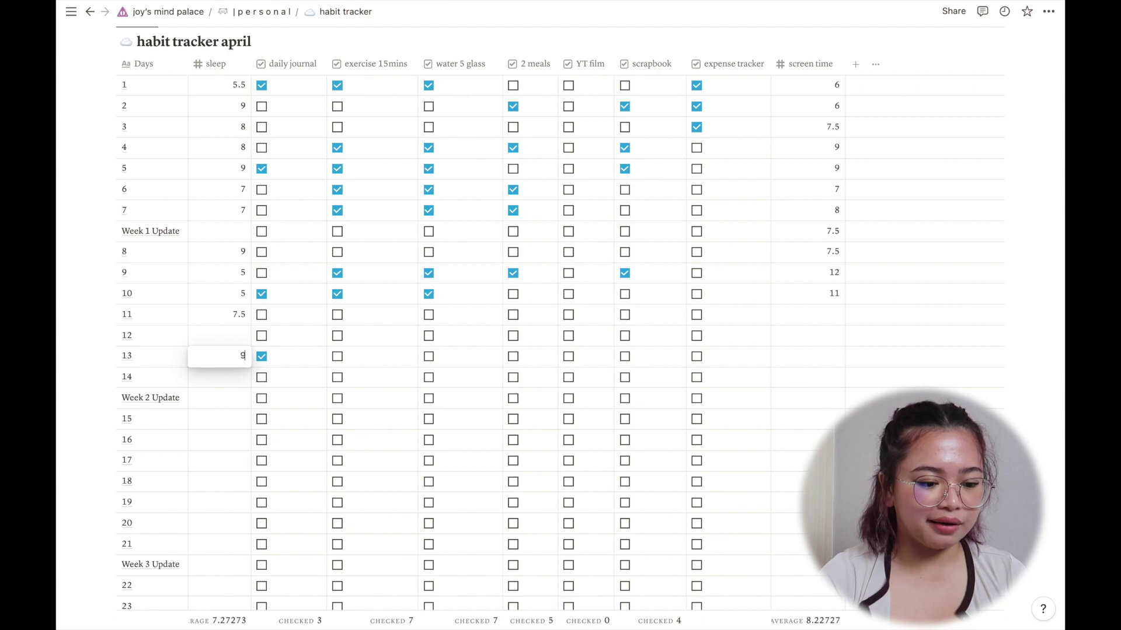
type("9")
key("Escape")
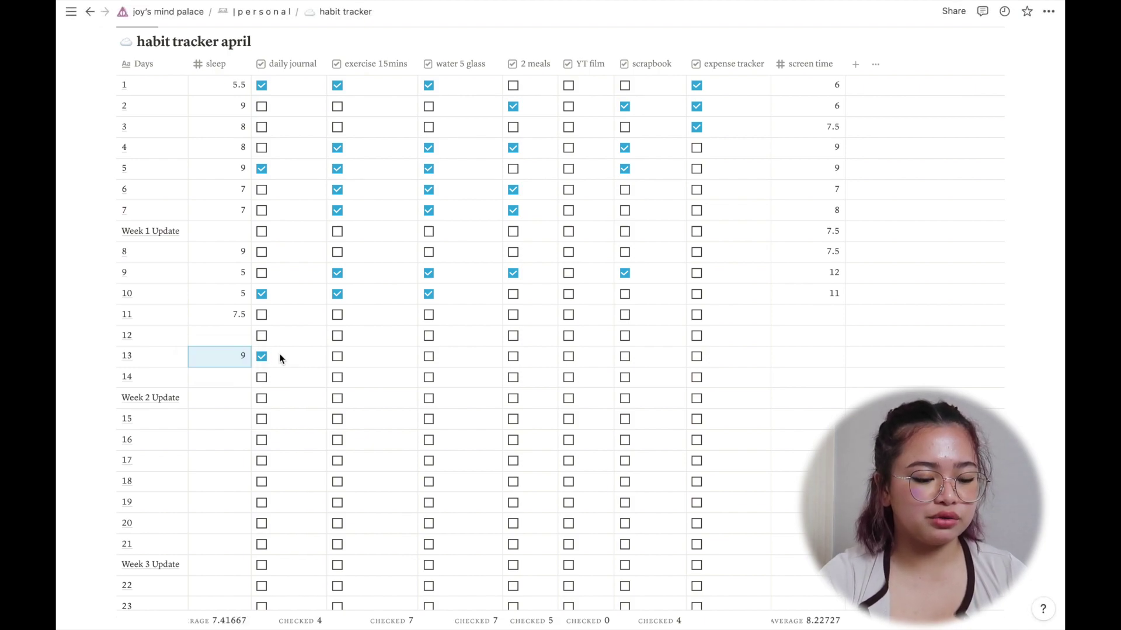
- For day 13, clear the daily journal checkbox and tick YT film, then look over the April table
left_click(262, 356)
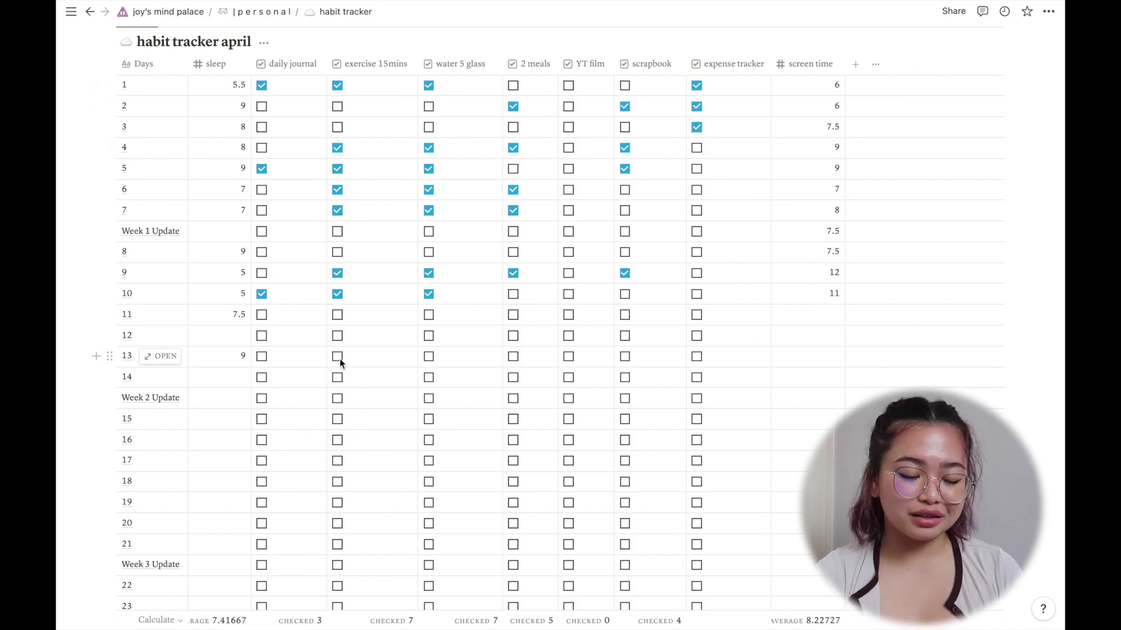
left_click(568, 356)
scroll(629, 358, "down", 4)
scroll(629, 358, "up", 6)
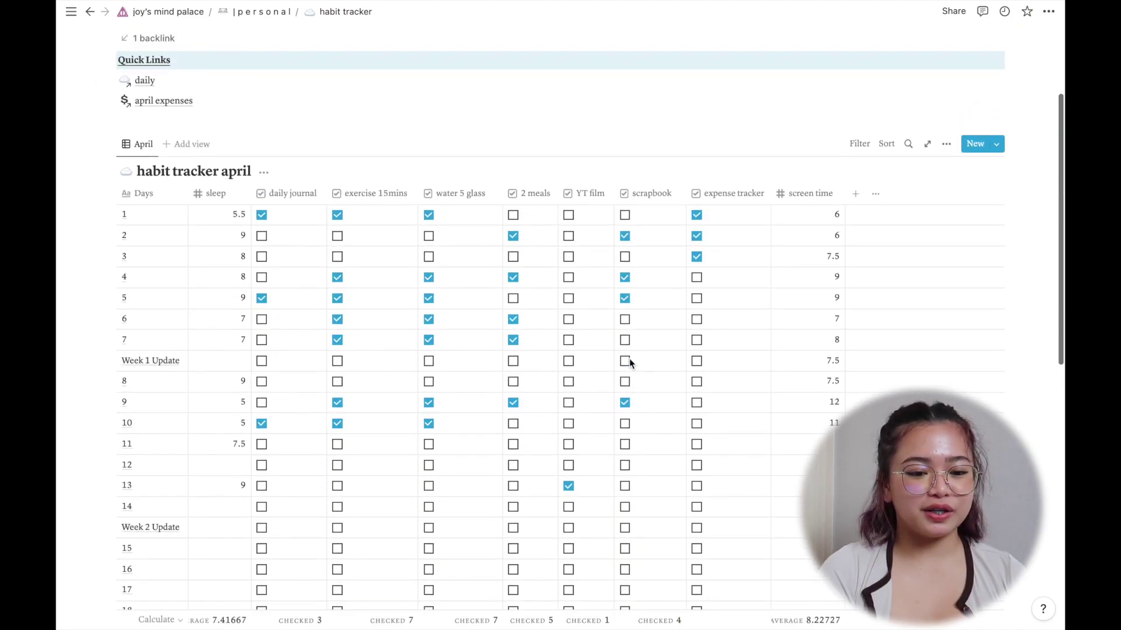
scroll(630, 359, "down", 2)
scroll(629, 361, "down", 1)
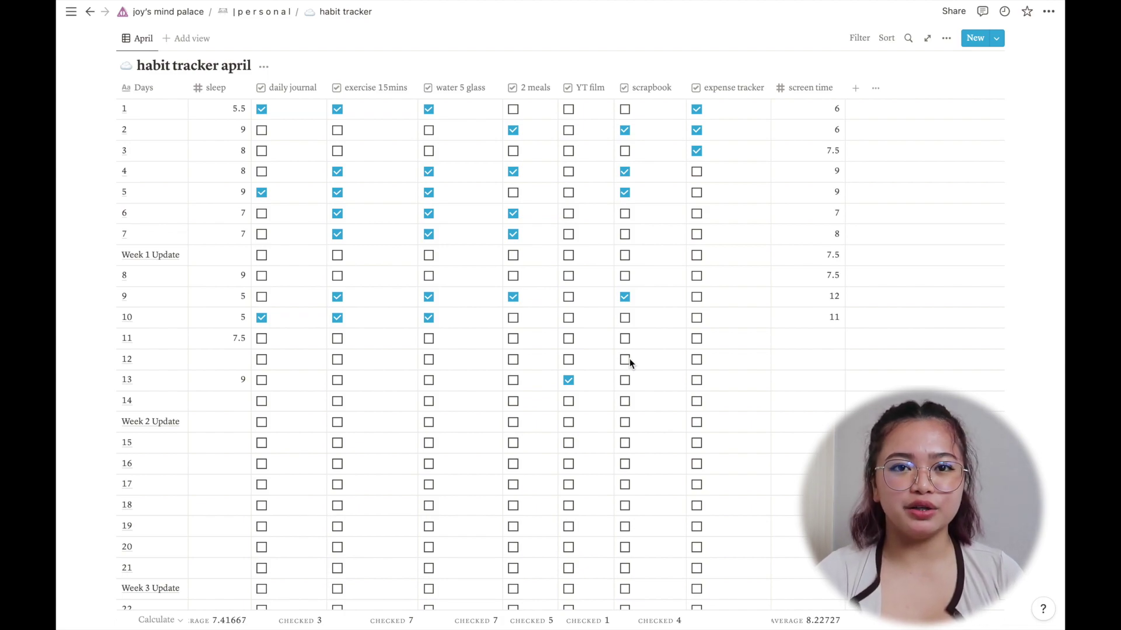
- Open the house page from the personal page, look over its payments, rules, events and things to do, and return to the personal page
scroll(262, 198, "down", 10)
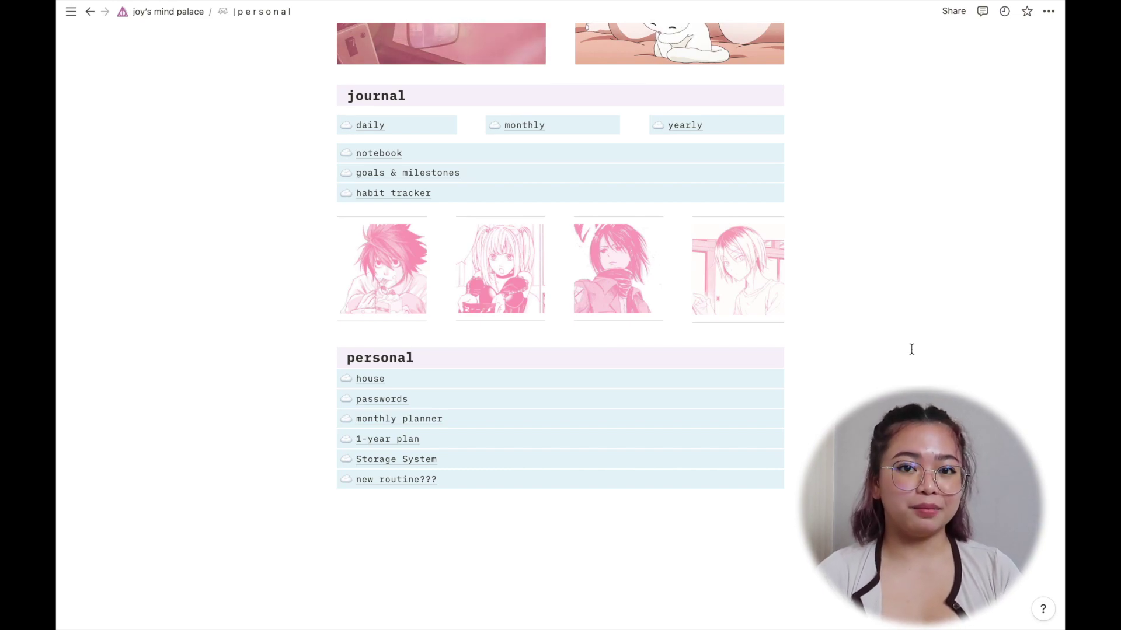
left_click(382, 385)
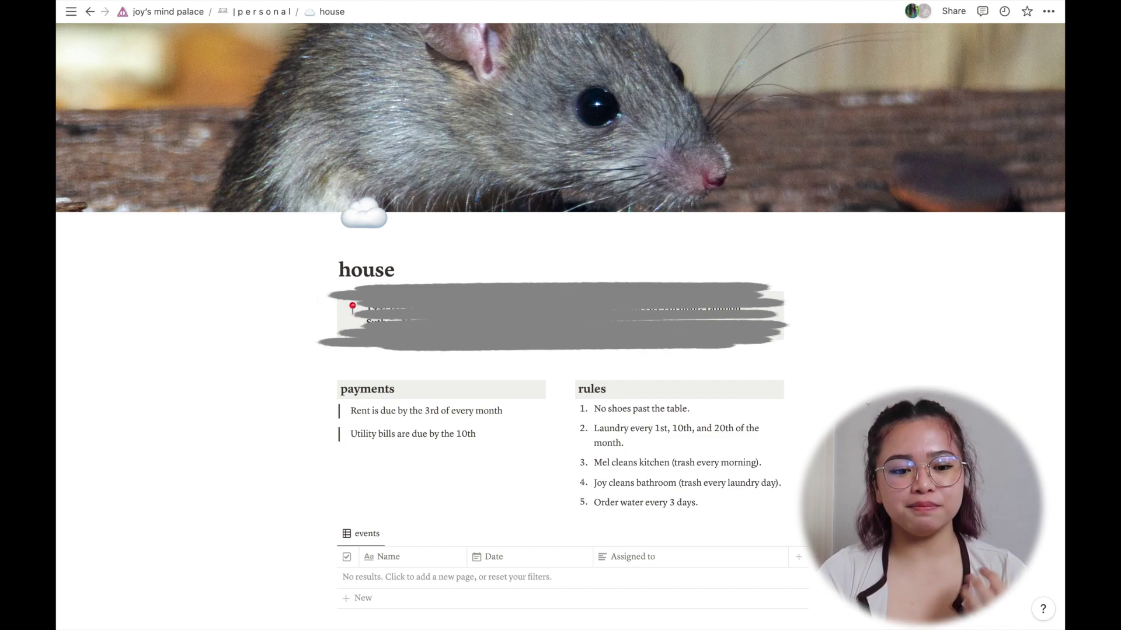
scroll(561, 315, "down", 6)
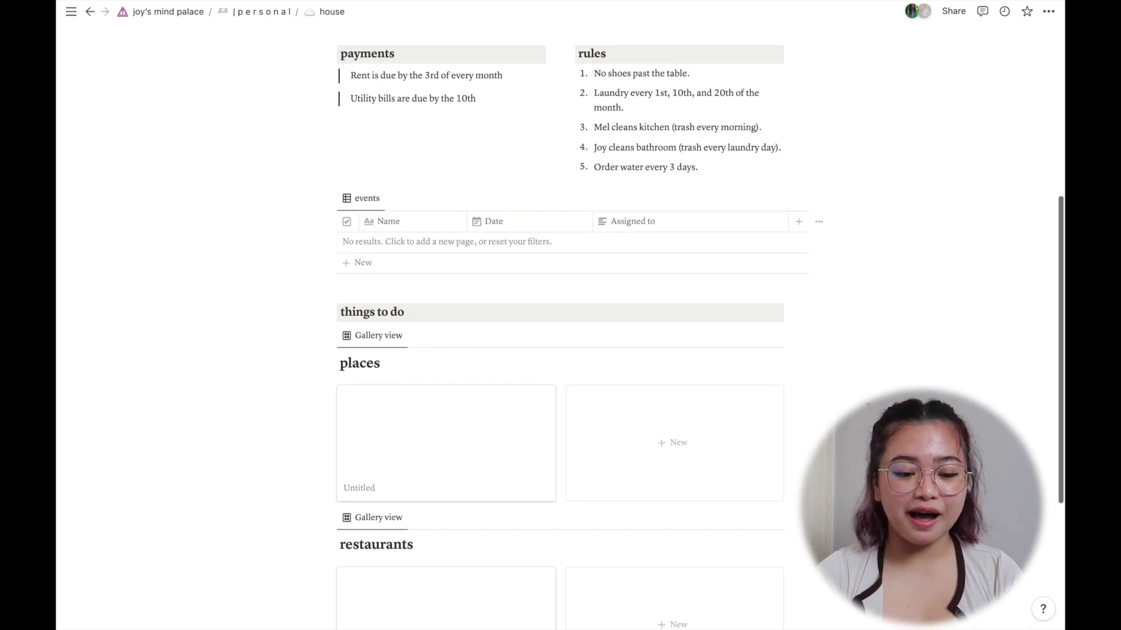
scroll(561, 315, "down", 5)
key("super+bracketleft")
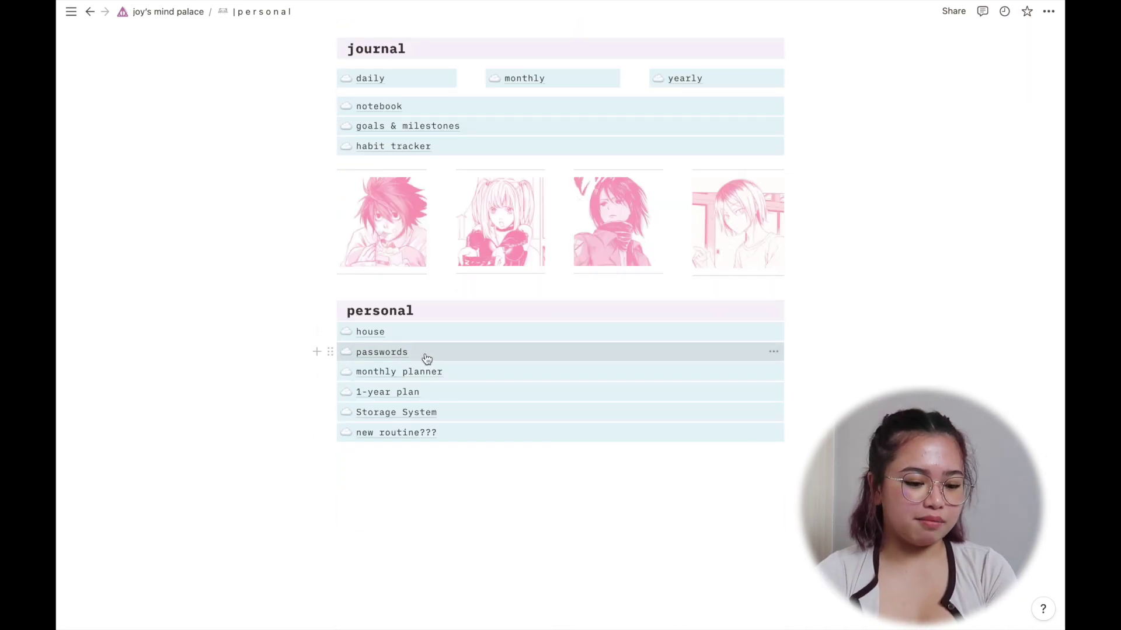
- Open the monthly planner, look over its April 2022 calendar, and return to the personal page
left_click(430, 376)
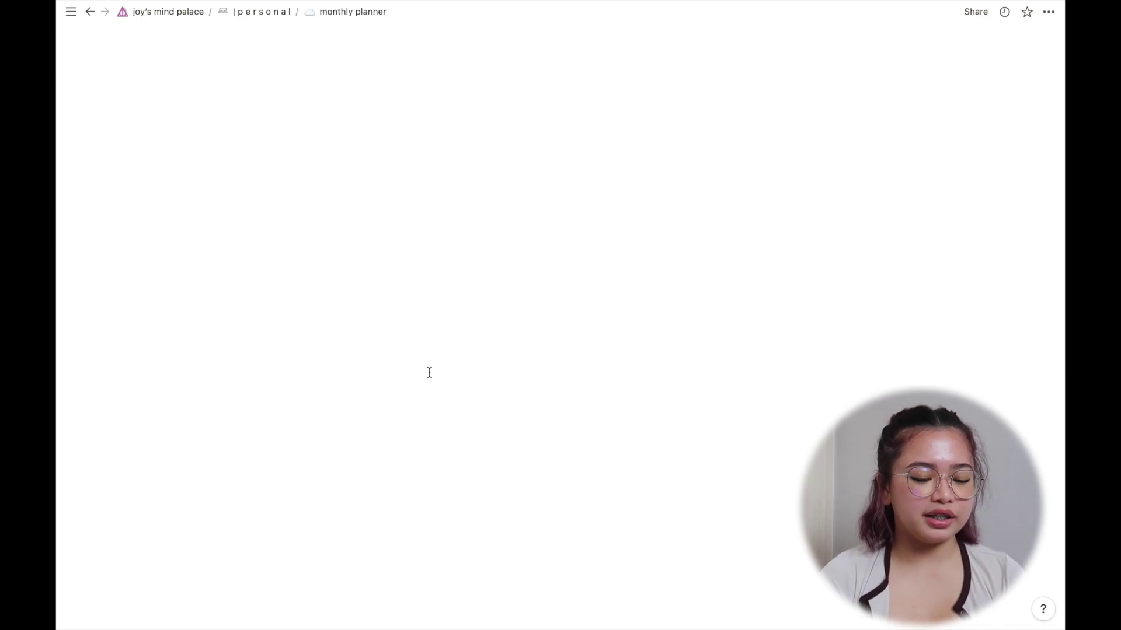
scroll(380, 195, "down", 4)
scroll(381, 200, "up", 4)
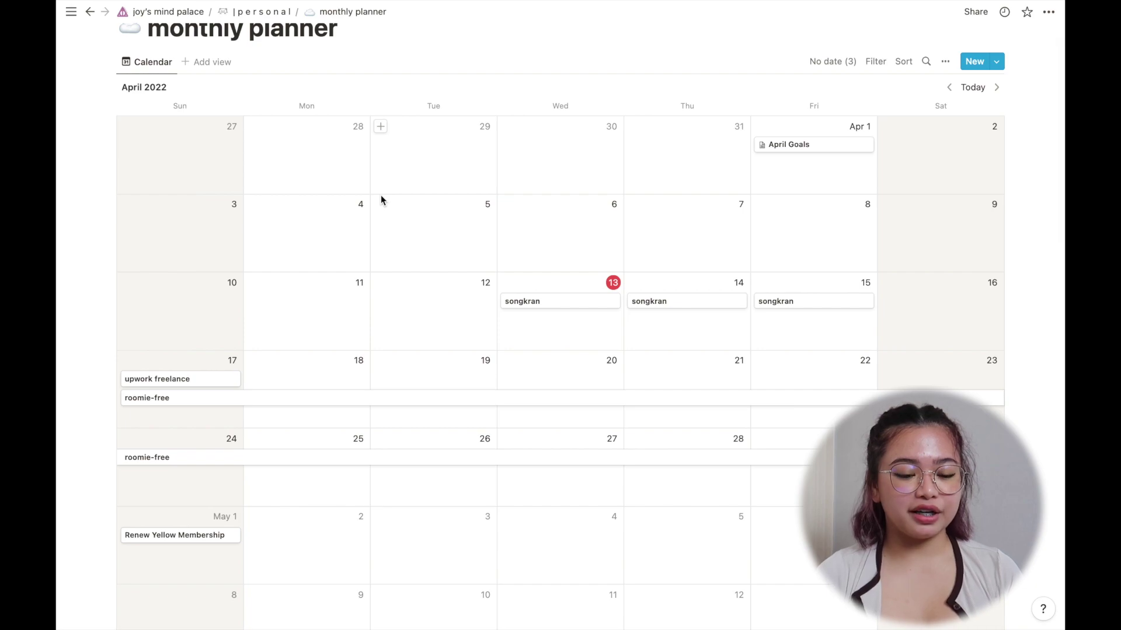
key("super+bracketleft")
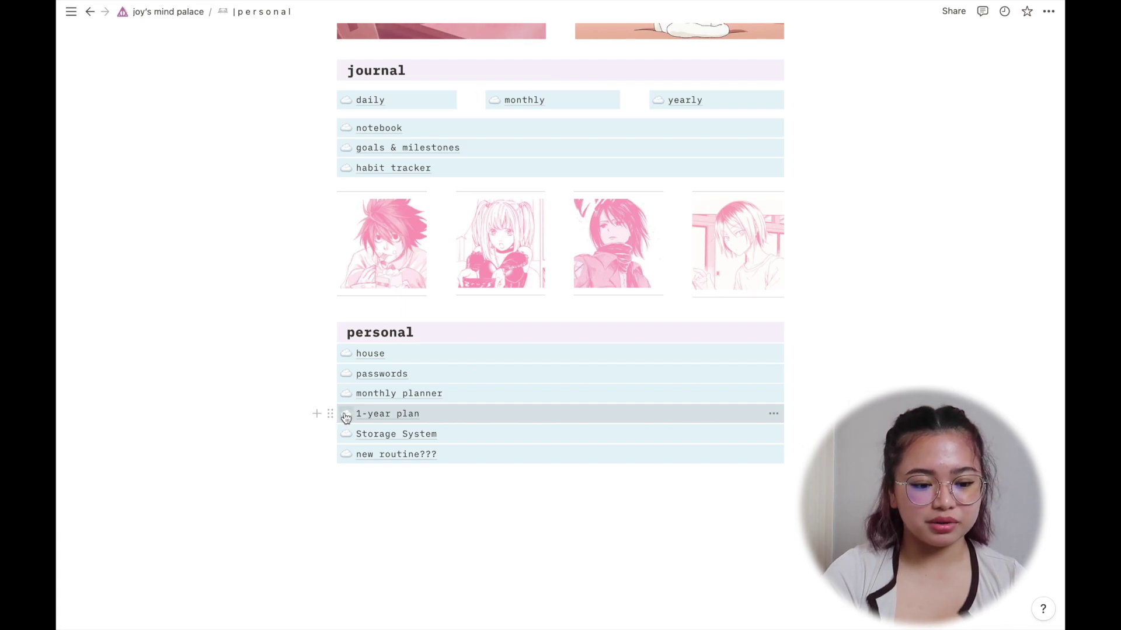
- Open the new routine??? page, then open the content creation page from the home page and view its sections
left_click(416, 457)
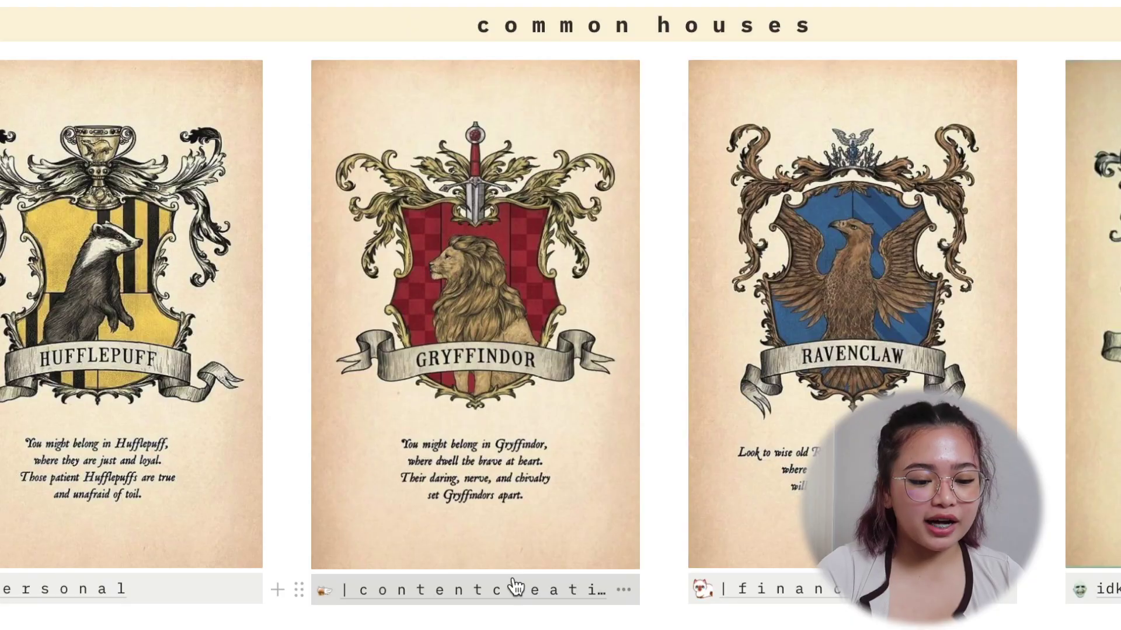
left_click(514, 587)
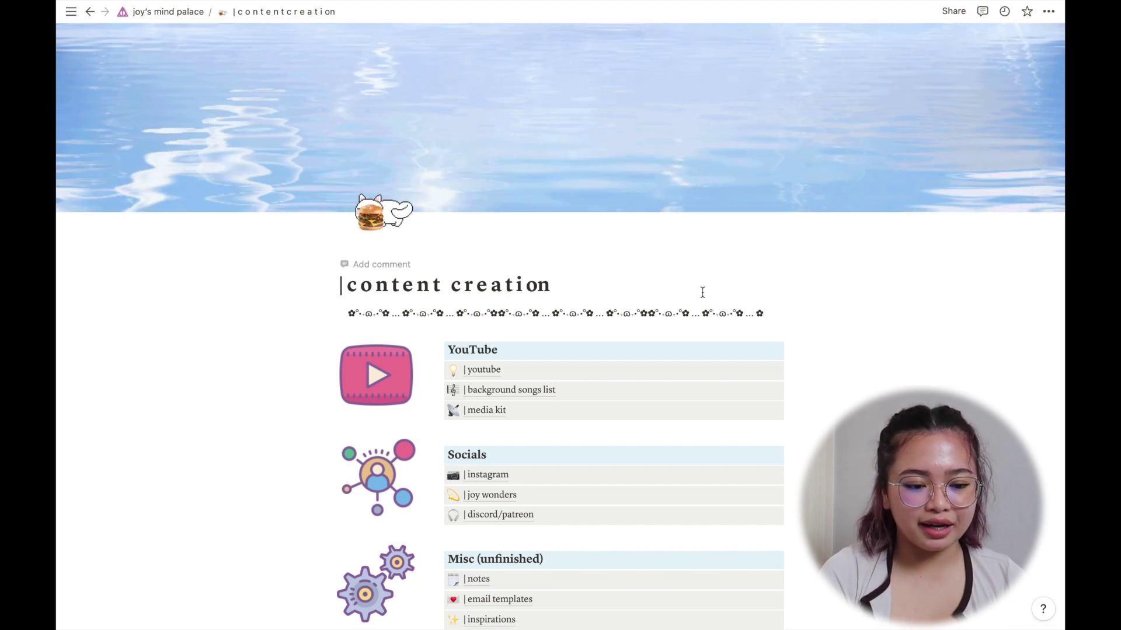
scroll(702, 292, "down", 3)
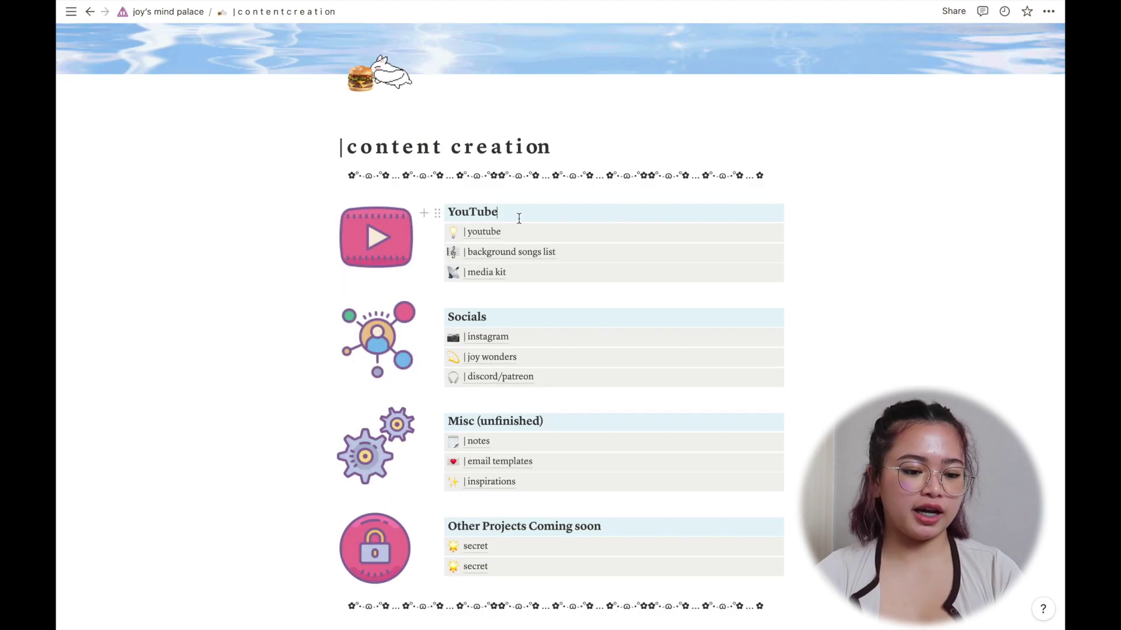
- Open the youtube page under YouTube and look over its Schedule timeline and finalized content board
left_click(483, 233)
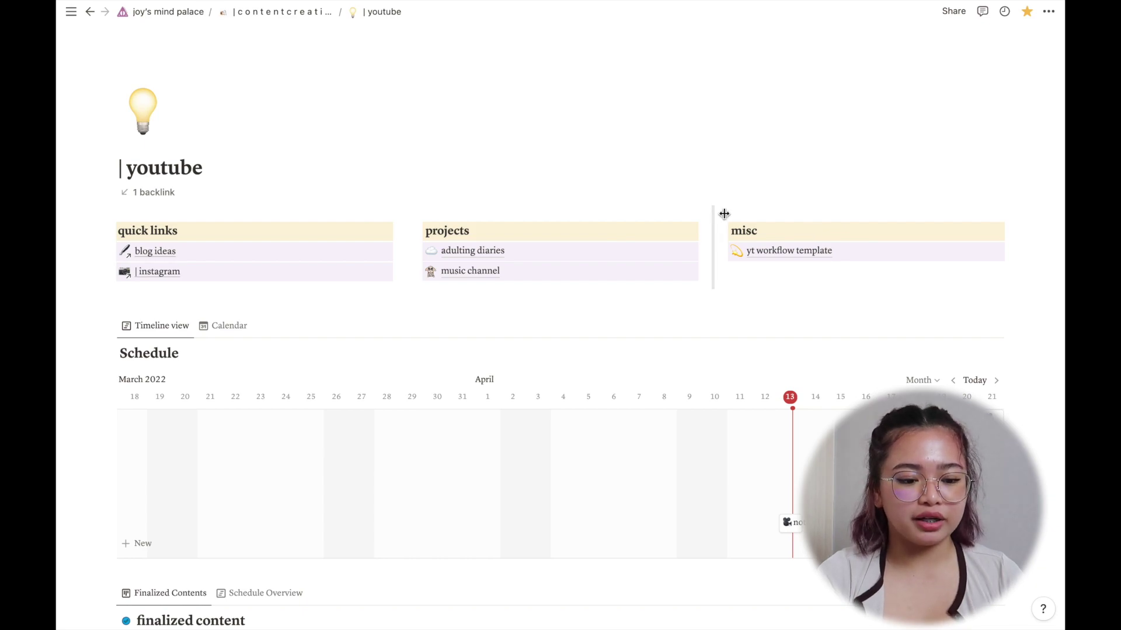
scroll(768, 155, "down", 3)
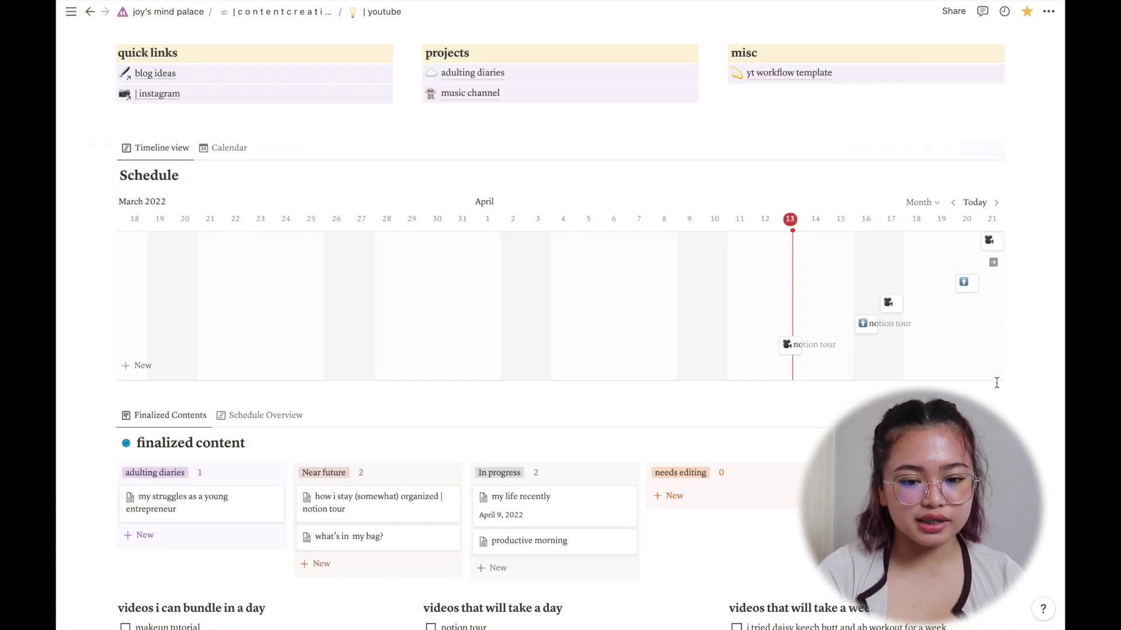
left_click_drag(257, 367, 125, 366)
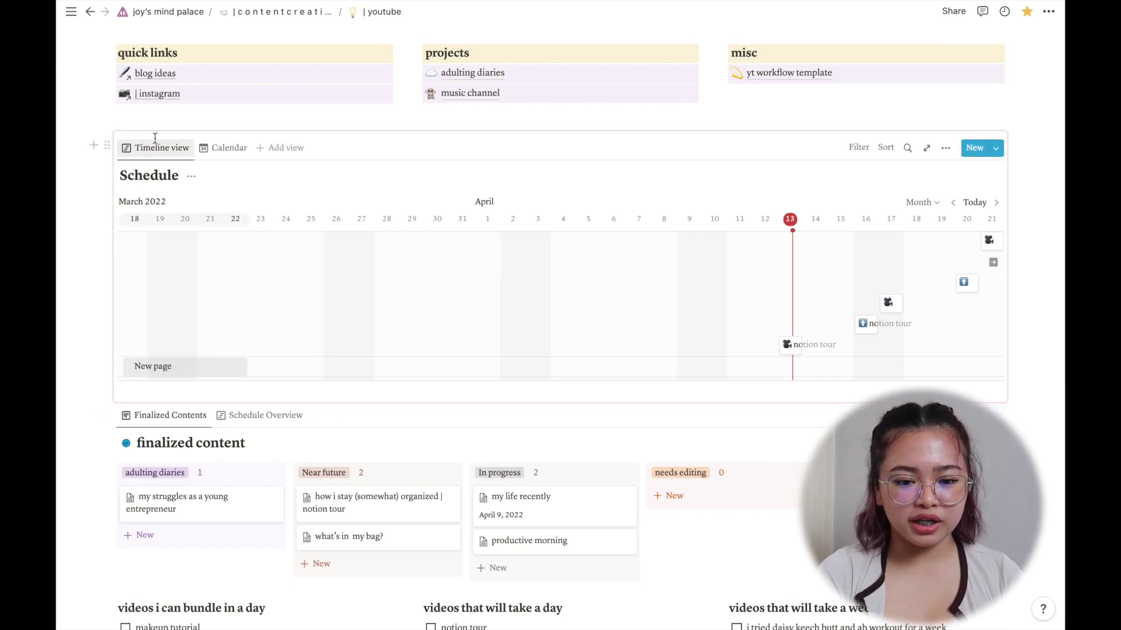
scroll(155, 143, "down", 5)
scroll(733, 278, "up", 3)
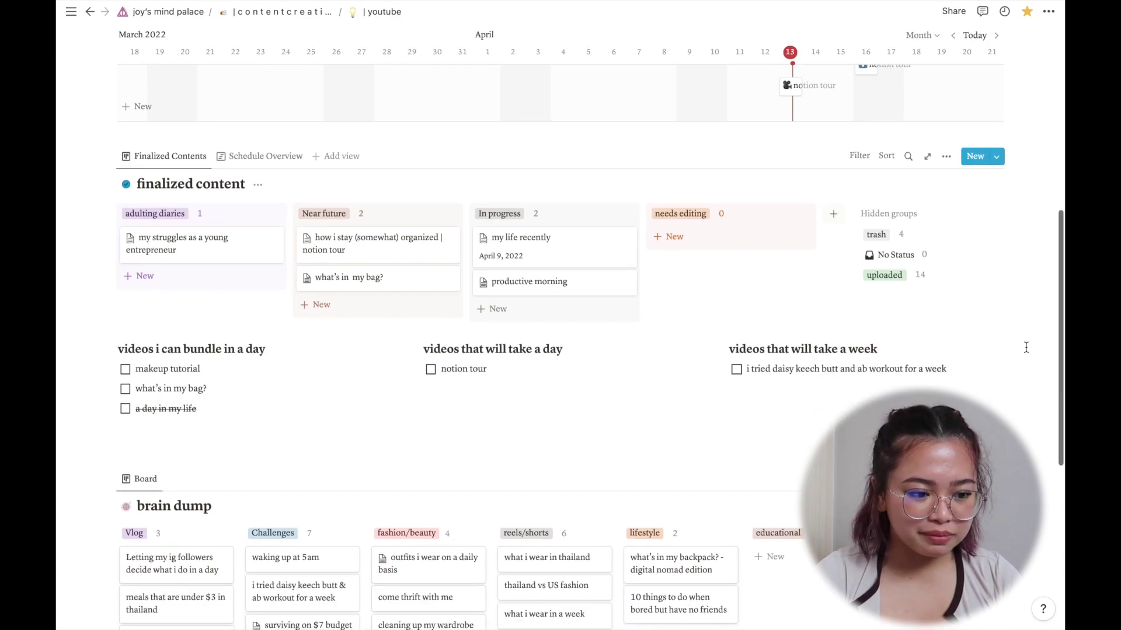
- Examine the finalized content board, the three lists grouping videos by time needed, and the brain dump board
scroll(213, 170, "down", 2)
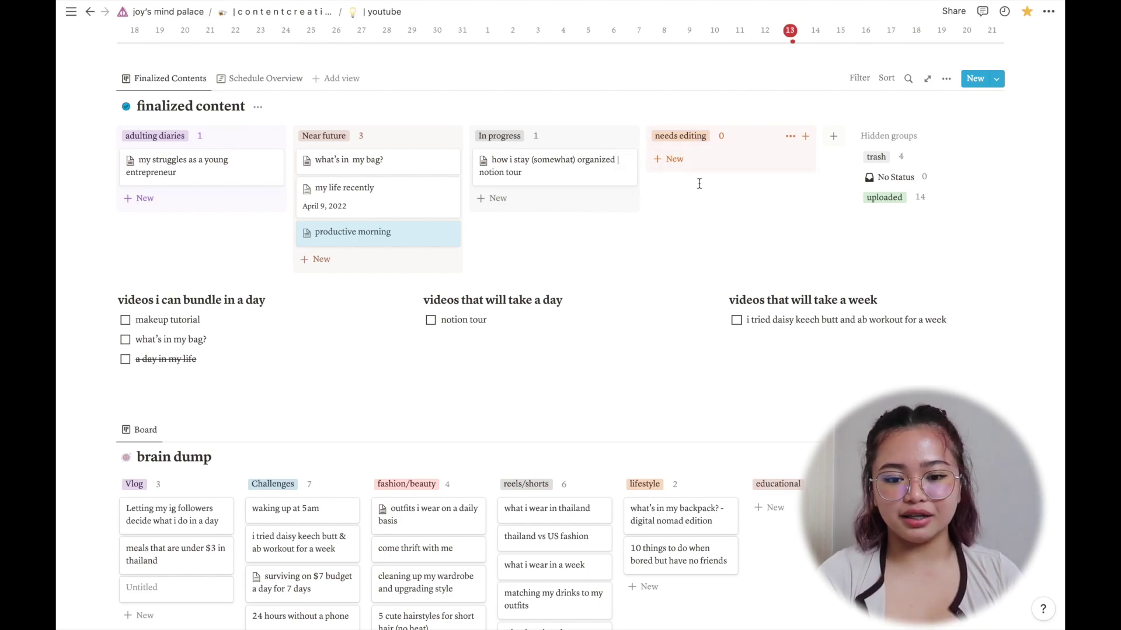
scroll(699, 183, "down", 1)
left_click_drag(993, 320, 150, 238)
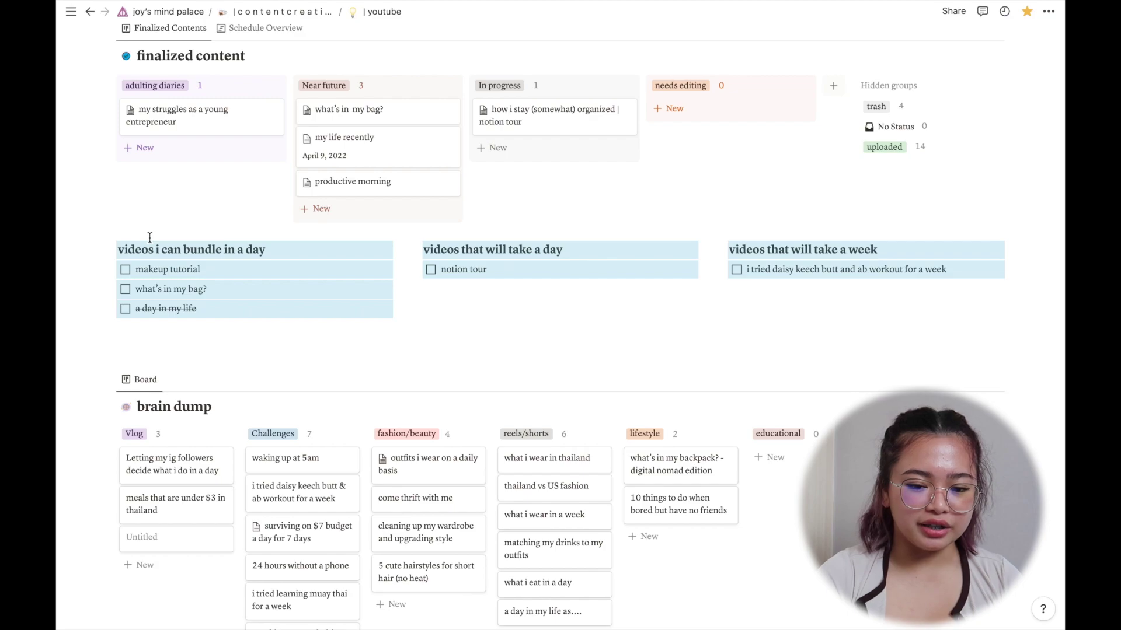
left_click(425, 323)
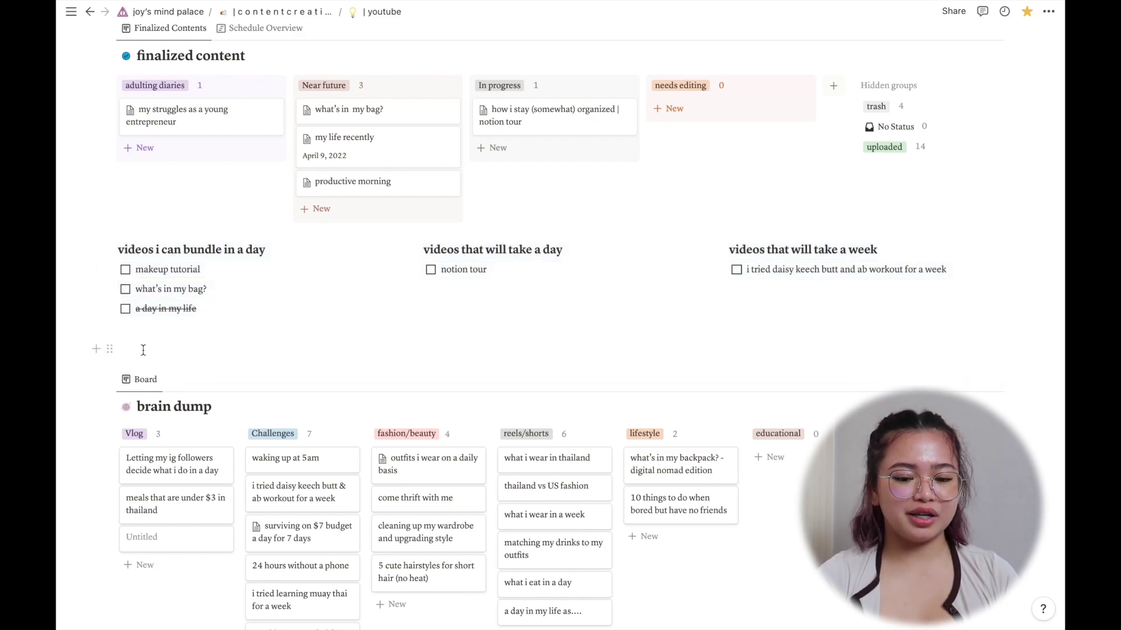
scroll(1014, 333, "down", 5)
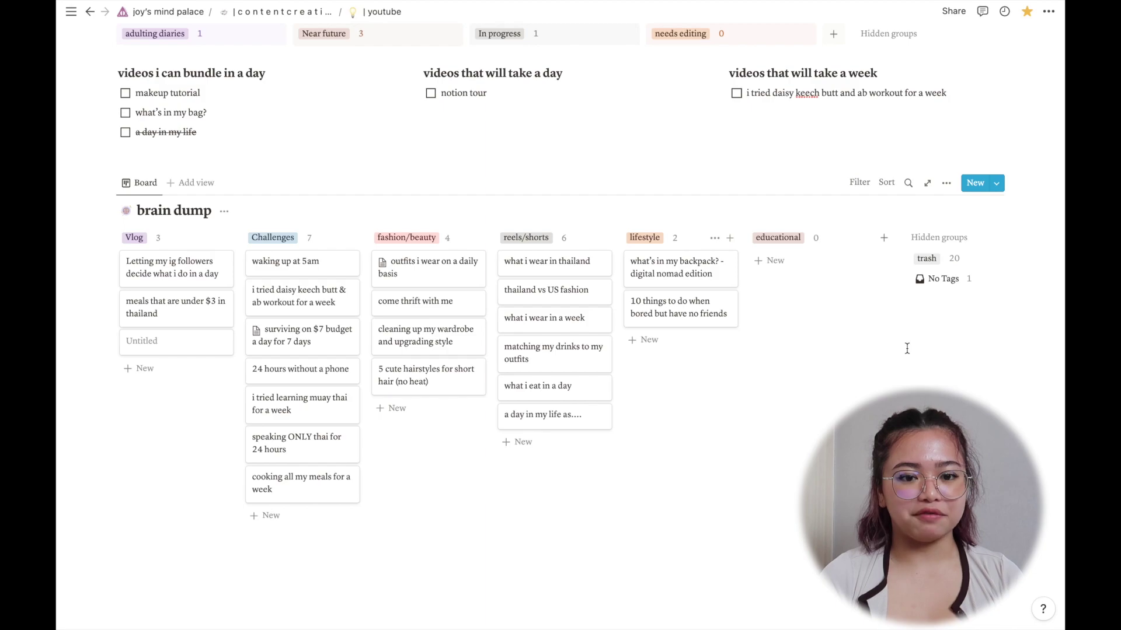
- Open the "how i stay (somewhat) organized | notion tour" card on the finalized content board and look through its Workflow section
scroll(907, 348, "up", 10)
left_click(568, 441)
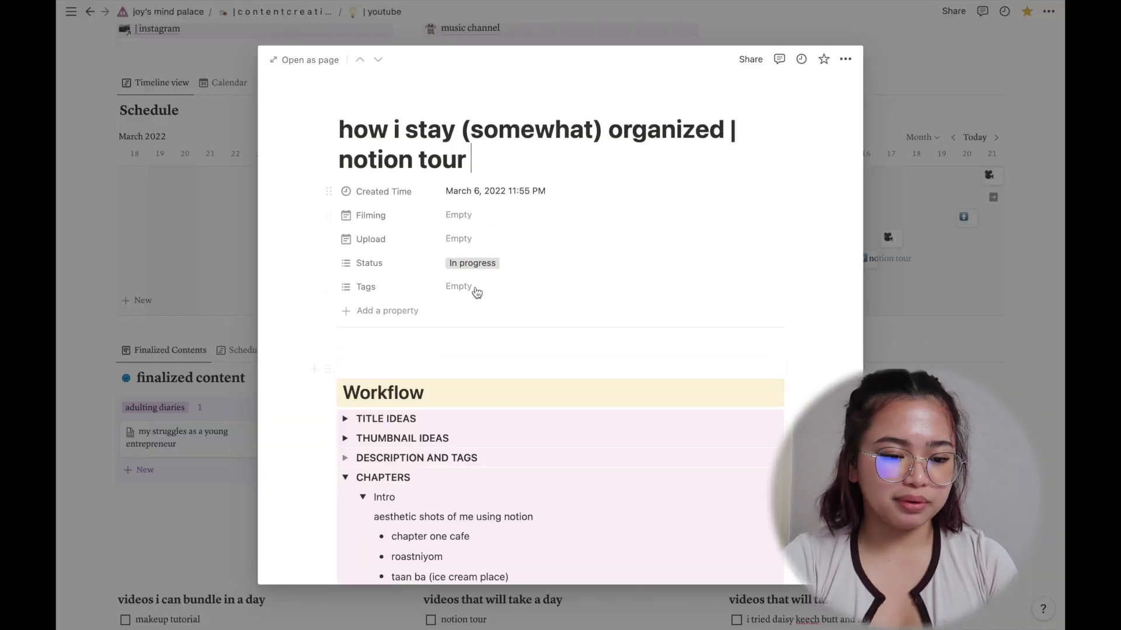
scroll(476, 292, "down", 4)
scroll(476, 288, "up", 3)
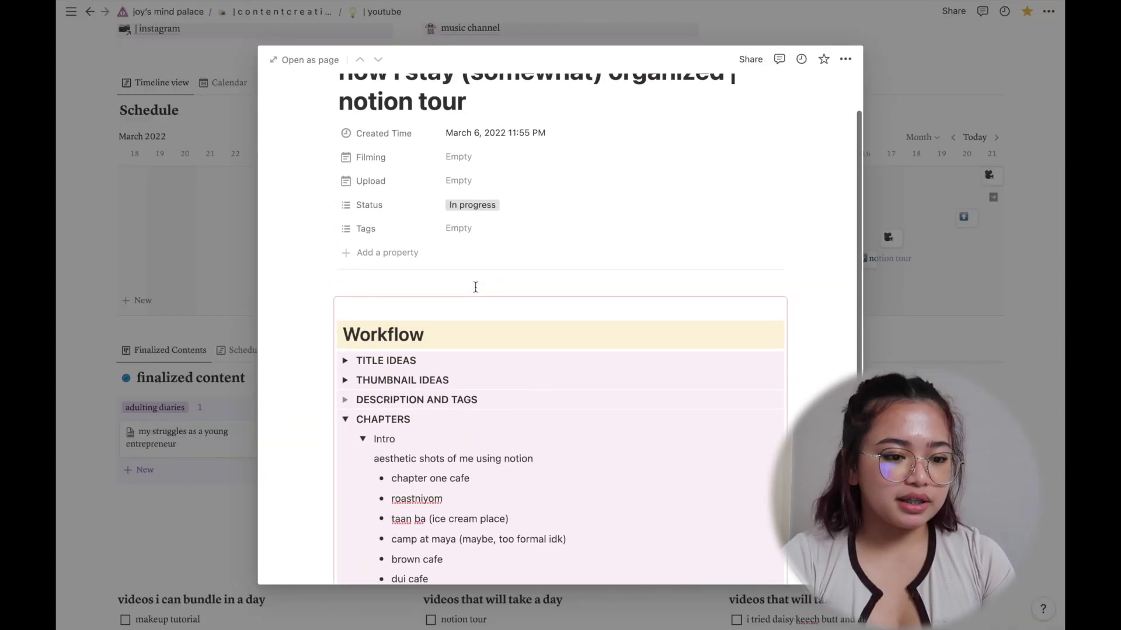
scroll(476, 287, "down", 5)
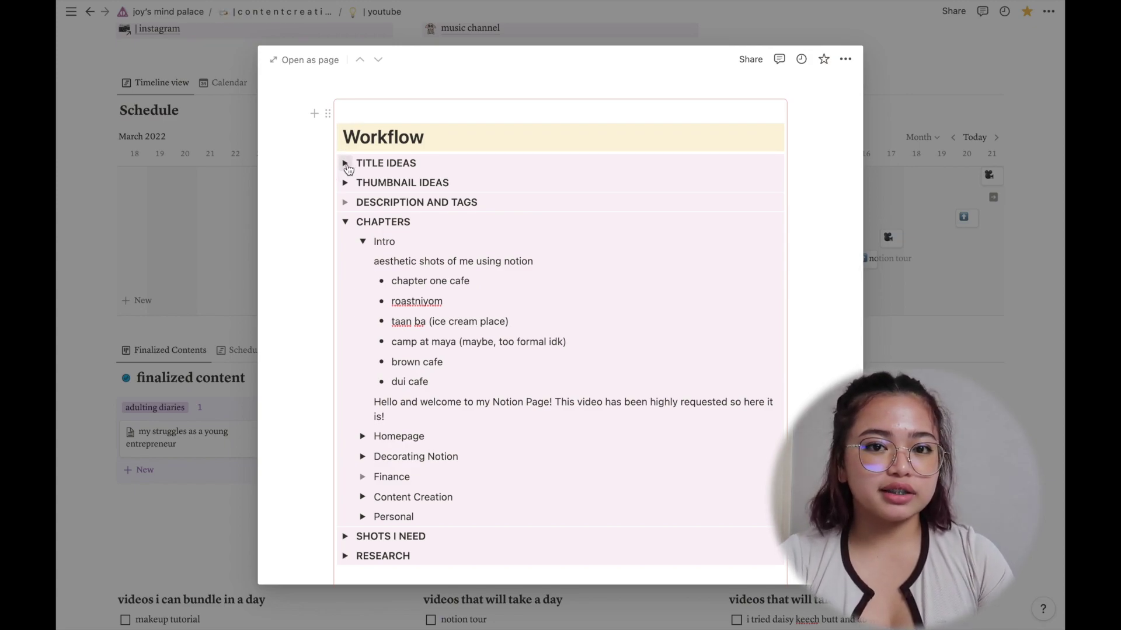
- Briefly expand and collapse the TITLE IDEAS and DESCRIPTION AND TAGS toggles to check their contents
left_click(346, 164)
left_click(346, 164)
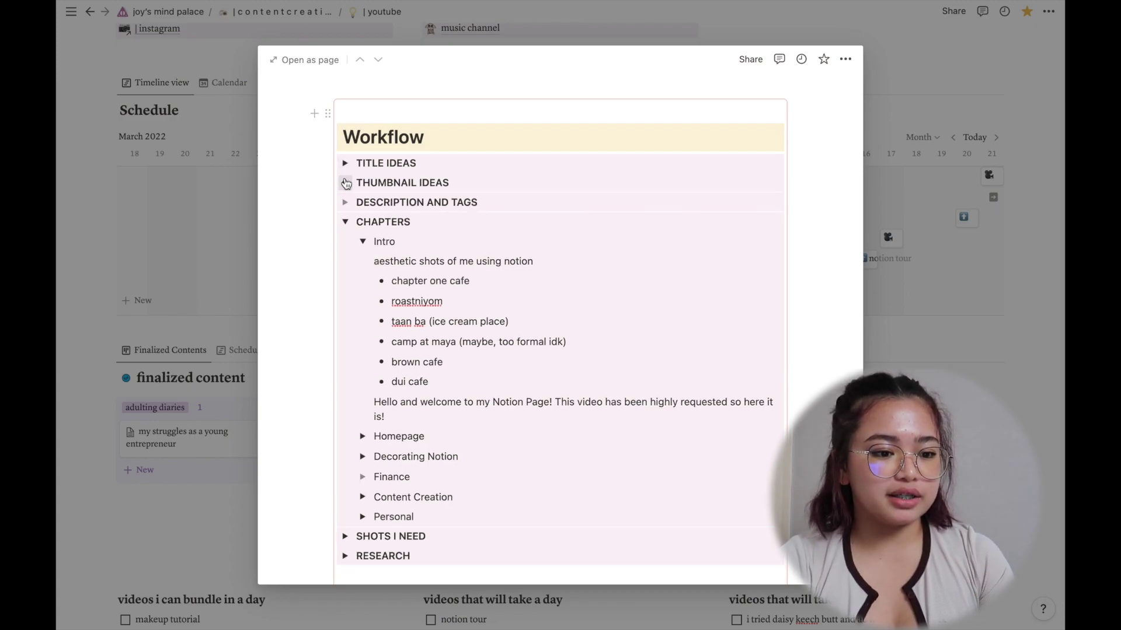
left_click(345, 202)
left_click(345, 202)
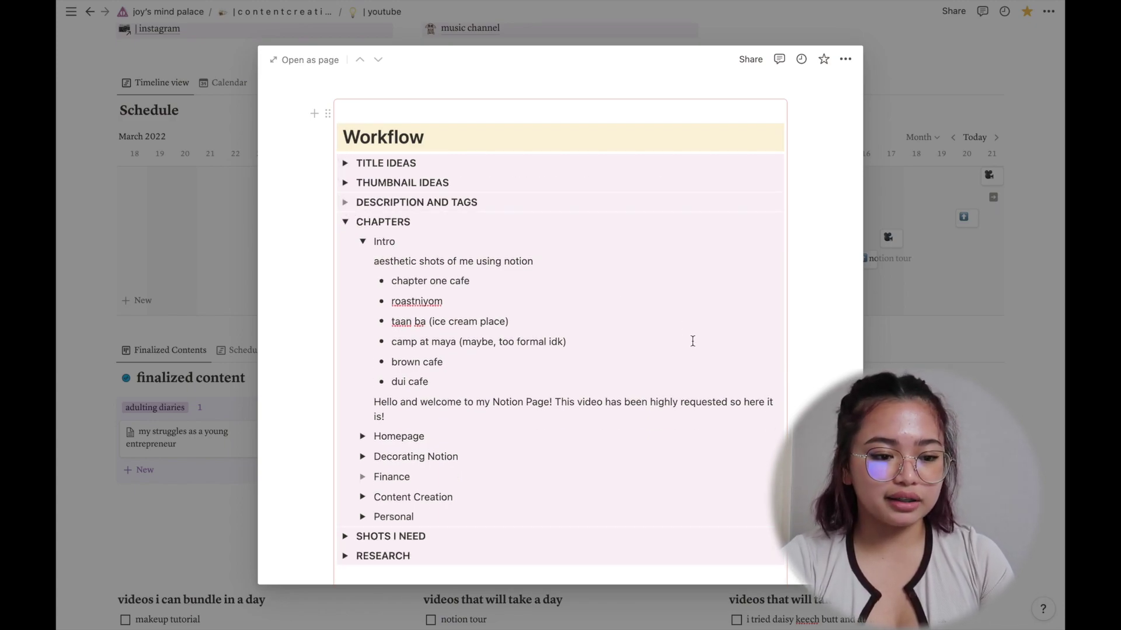
scroll(693, 341, "down", 1)
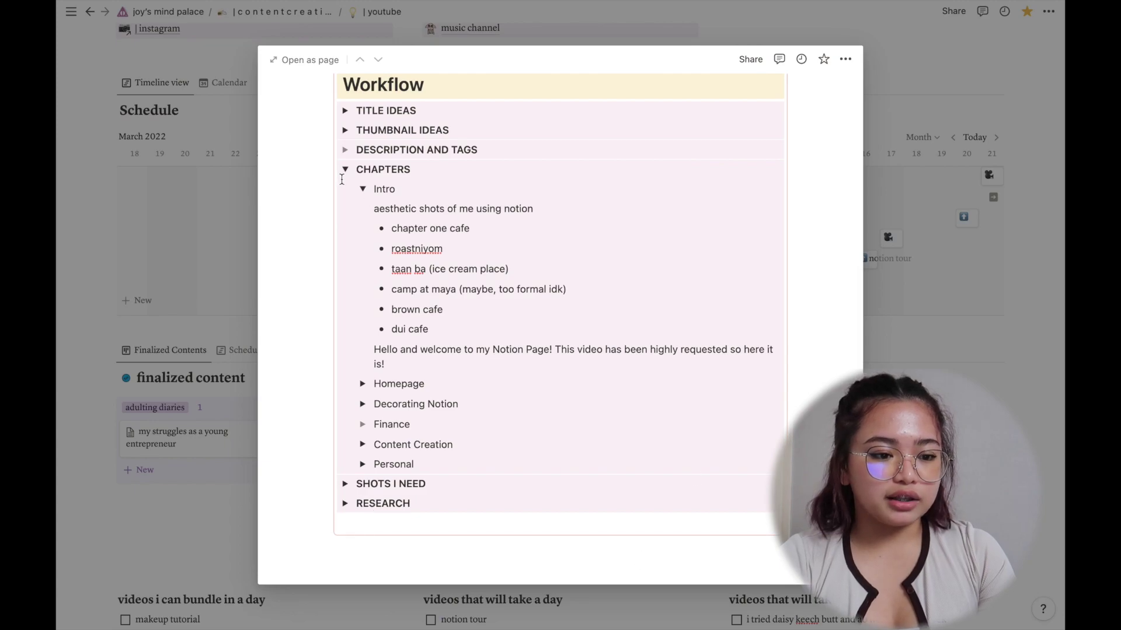
- Collapse and re-expand the Intro toggle to view its notes, then collapse the whole CHAPTERS toggle
left_click(370, 190)
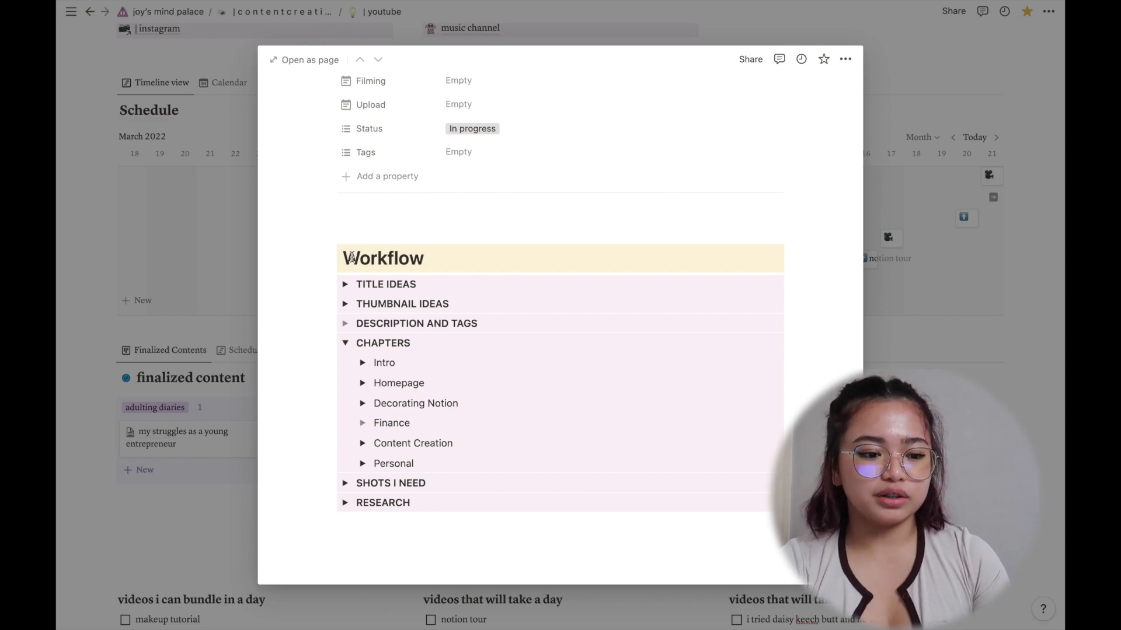
left_click(362, 362)
scroll(530, 437, "down", 3)
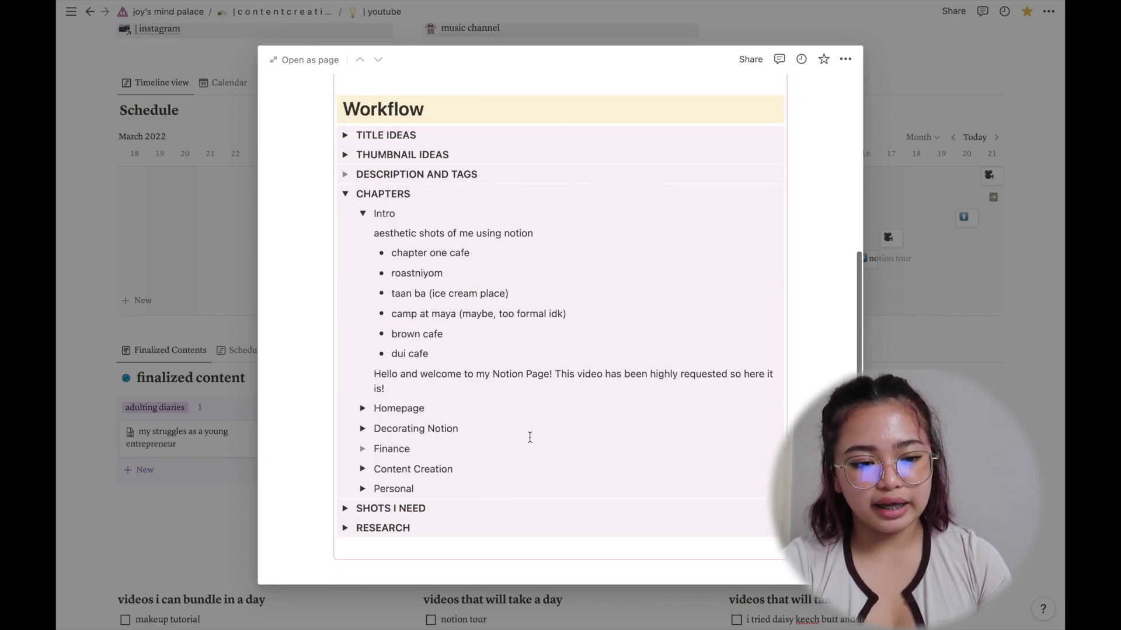
left_click(345, 193)
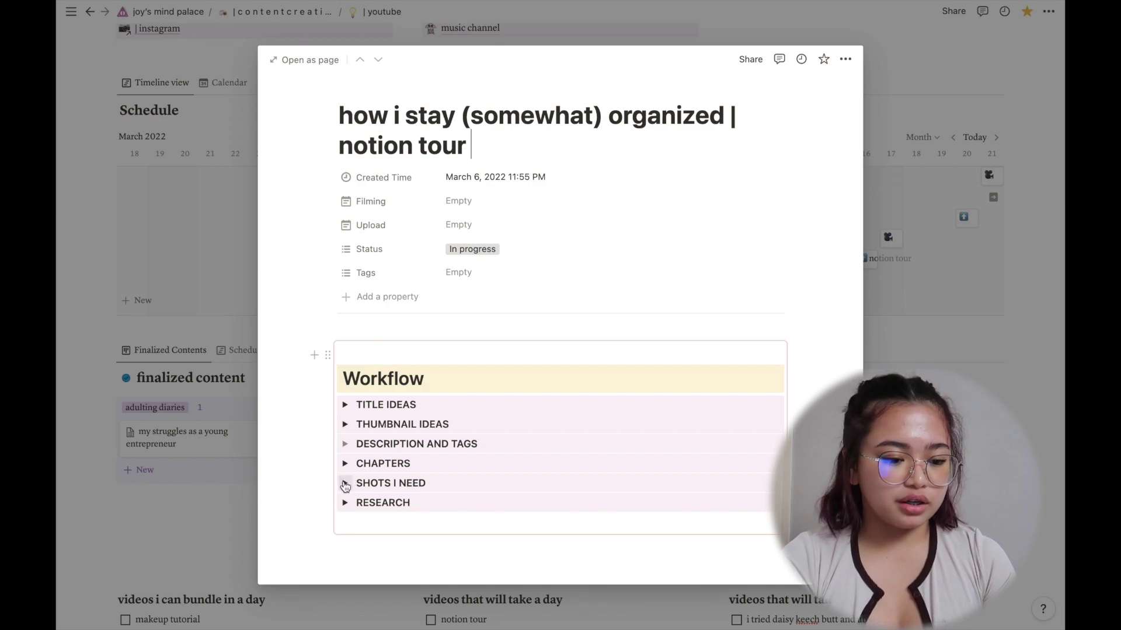
- Remove the blank line inside the SHOTS I NEED toggle and collapse it, then expand the RESEARCH toggle
left_click(345, 484)
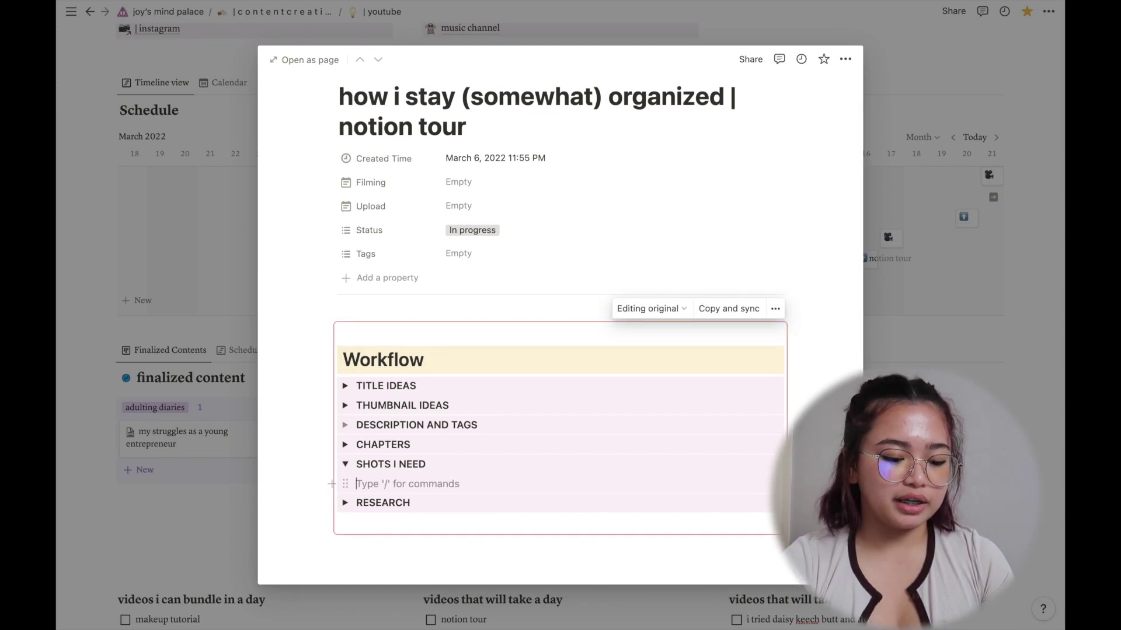
key("BackSpace")
key("BackSpace")
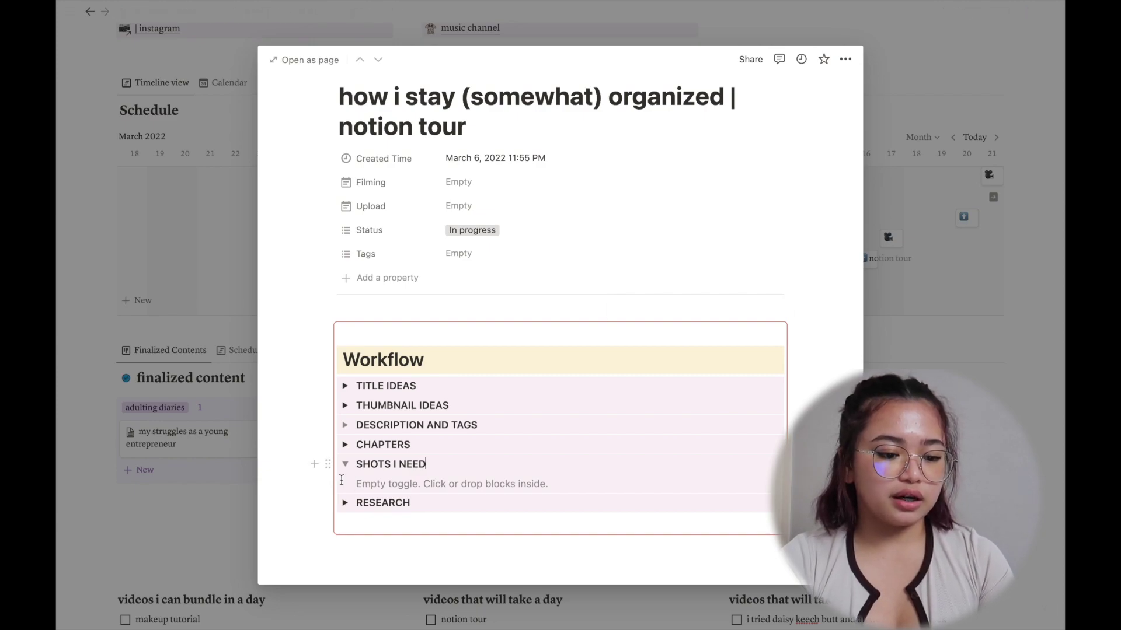
left_click(345, 464)
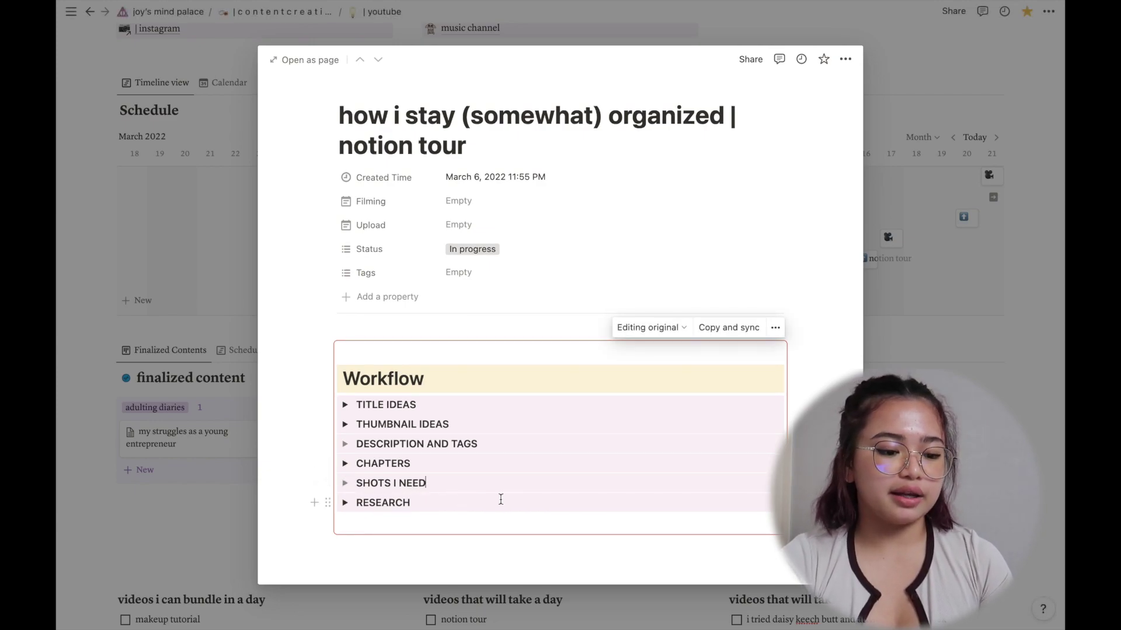
left_click(345, 503)
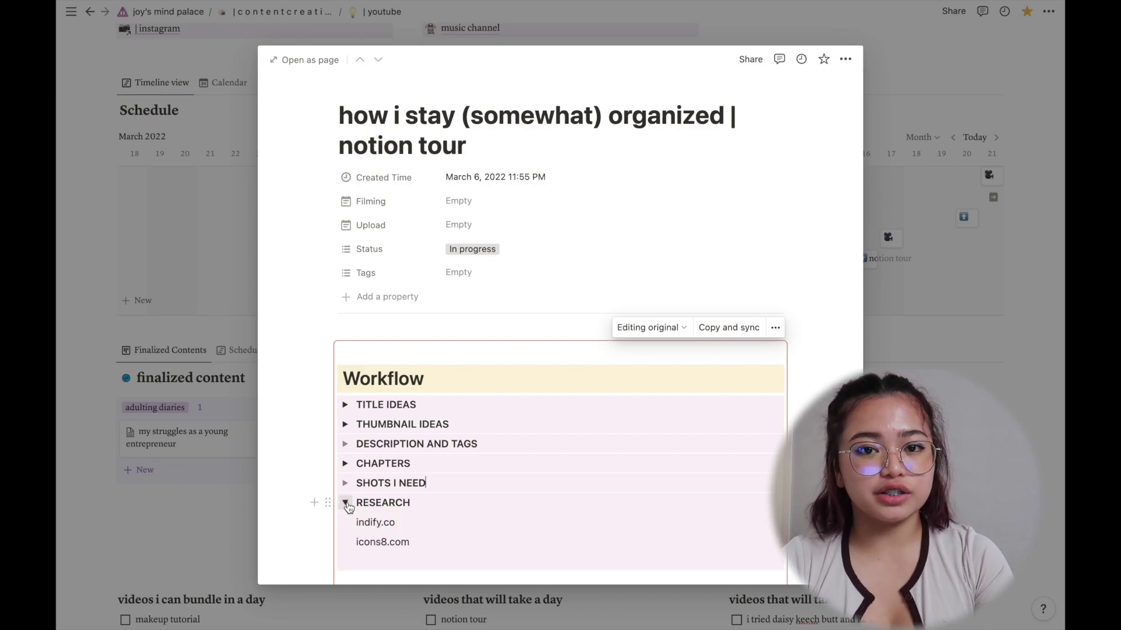
scroll(348, 508, "down", 1)
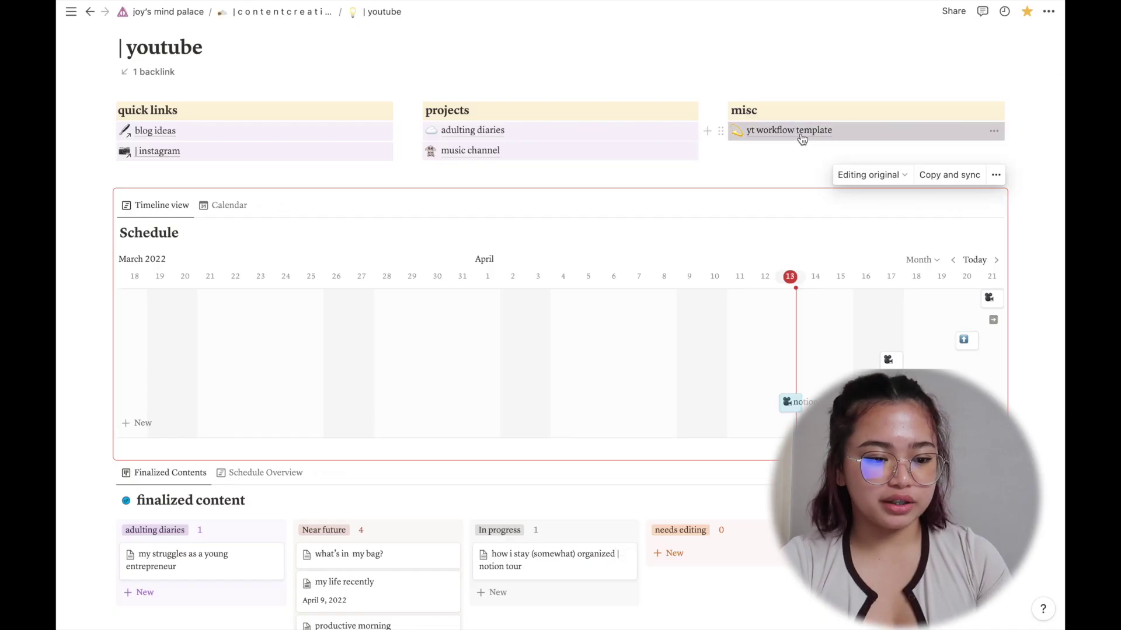
- Copy the Workflow block from the yt workflow template page and paste it into the "waking up at 5am" card without syncing
left_click(800, 135)
scroll(484, 362, "down", 2)
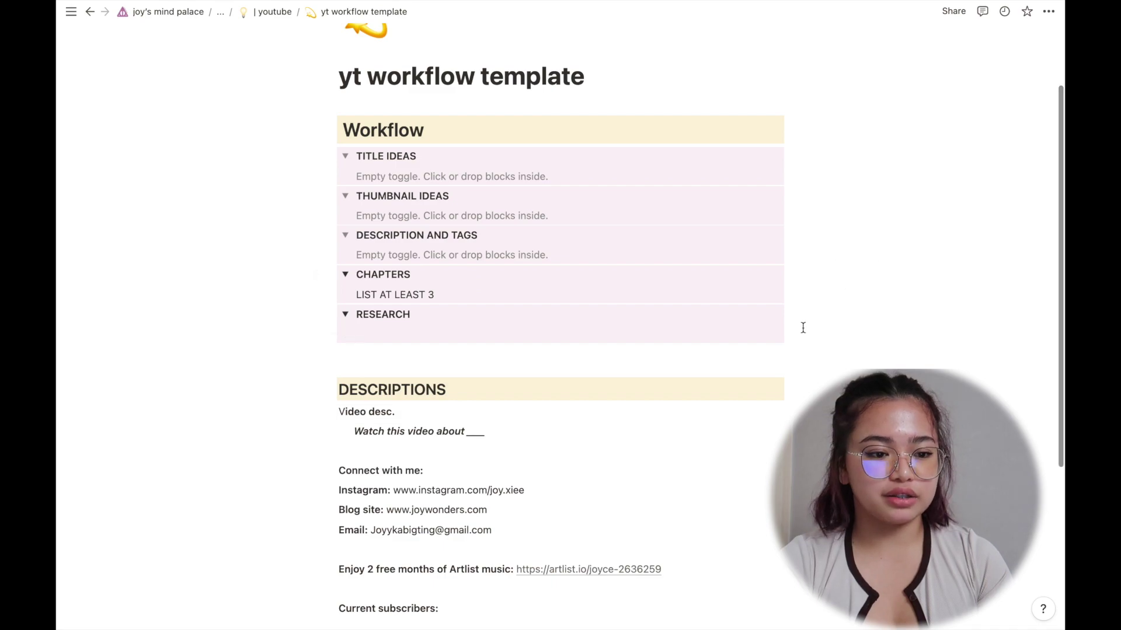
left_click_drag(803, 326, 710, 119)
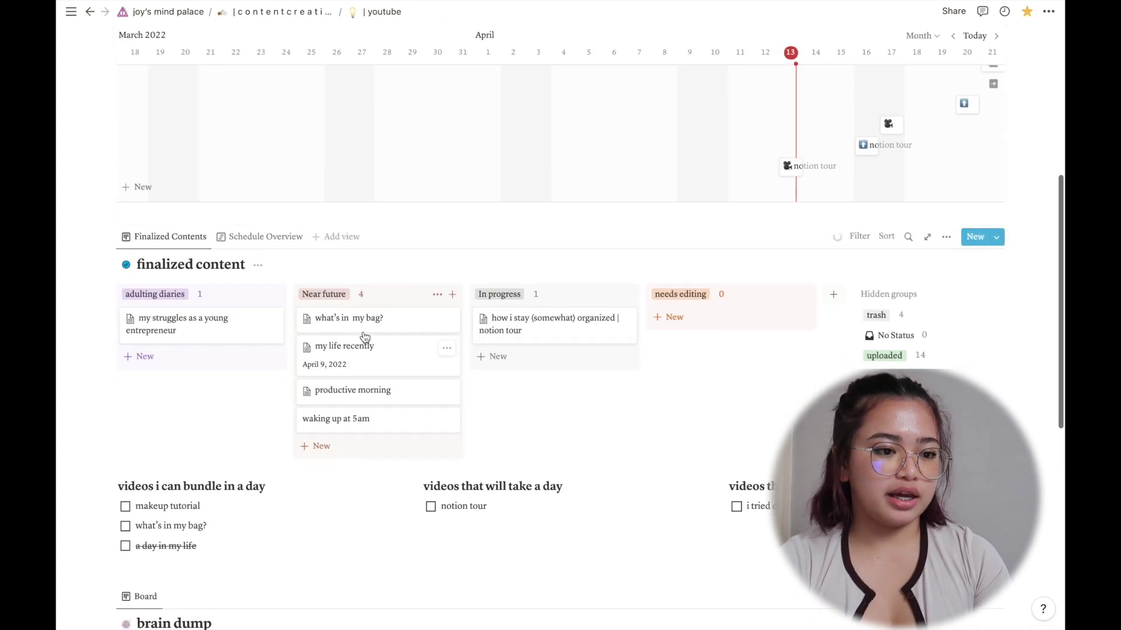
left_click(374, 432)
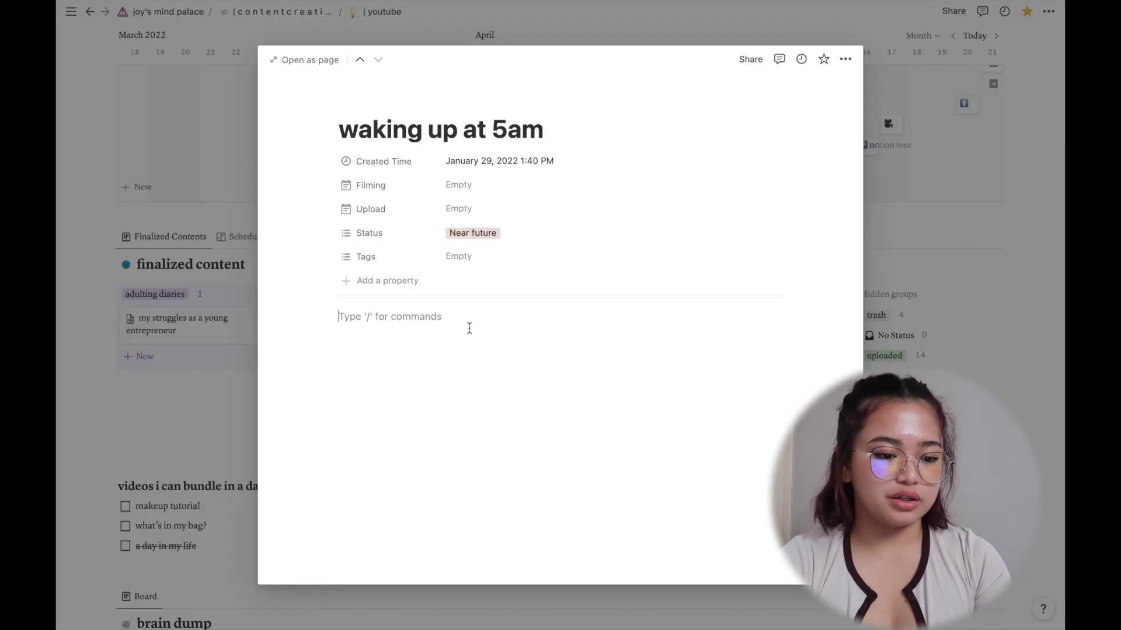
key("ctrl+v")
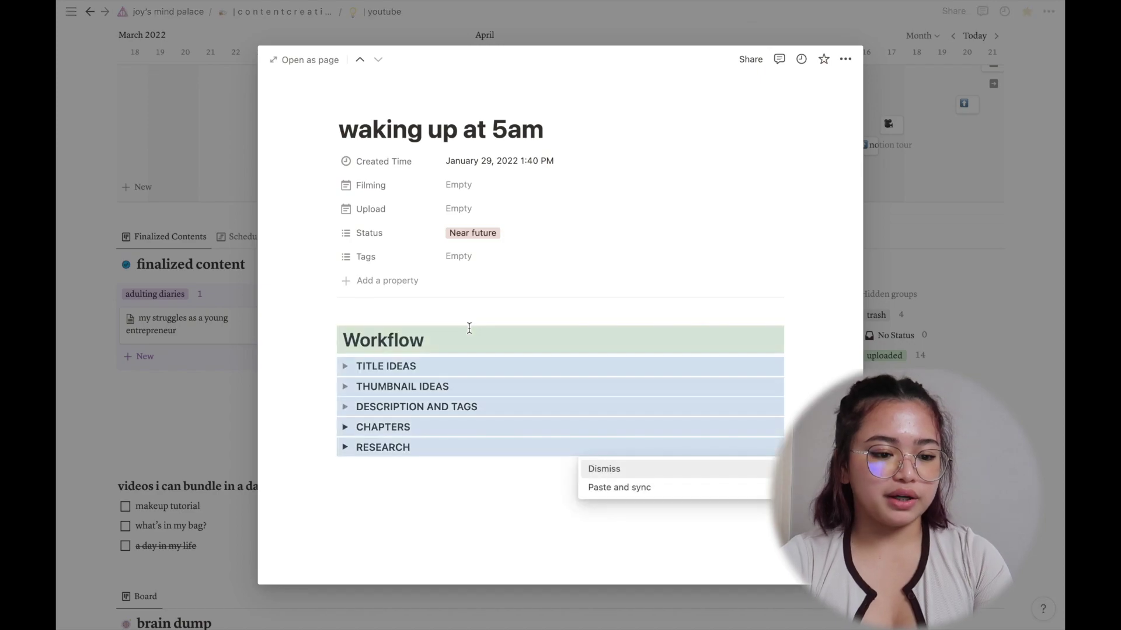
left_click(591, 318)
key("Escape")
- Look over the brain dump and finalized content boards on the youtube page and return to the content creation page
scroll(857, 327, "down", 8)
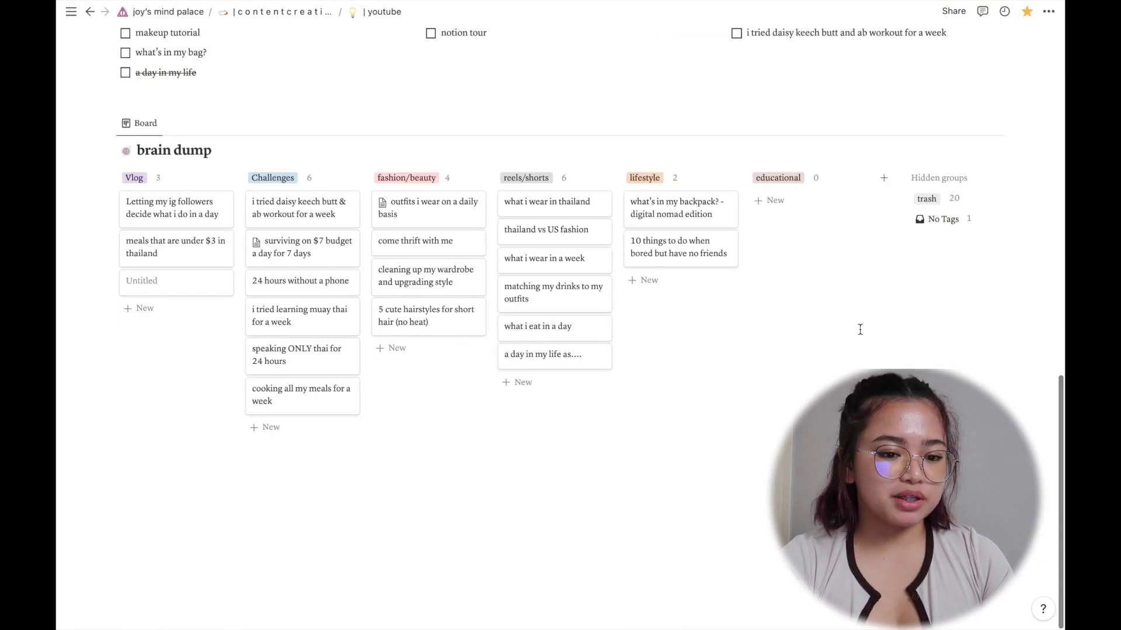
scroll(861, 334, "up", 8)
scroll(860, 334, "down", 1)
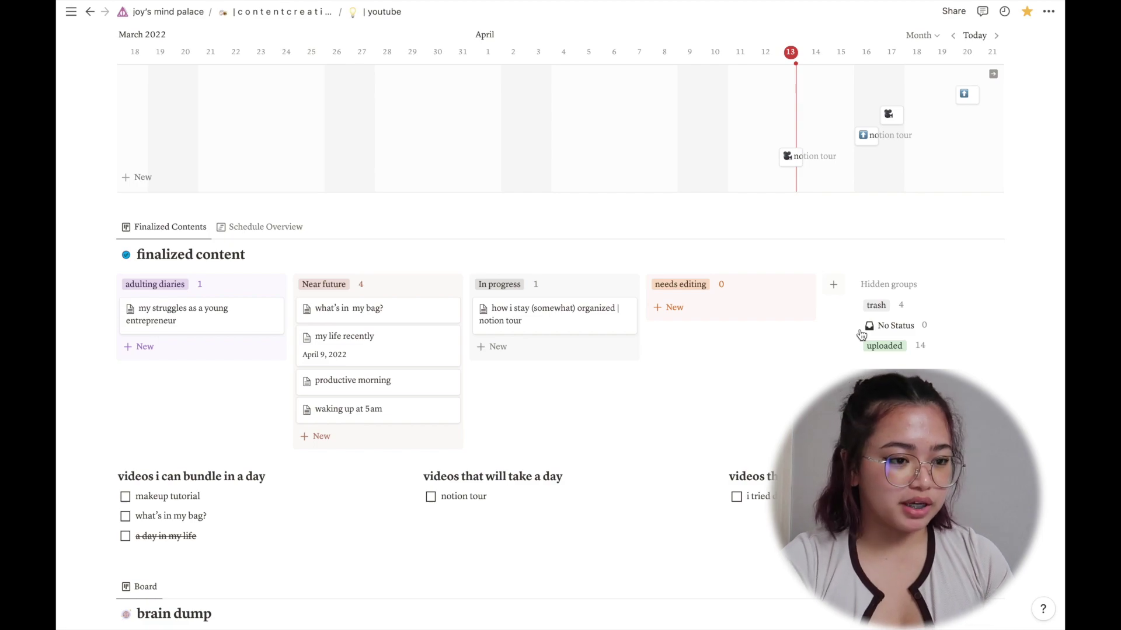
left_click(277, 15)
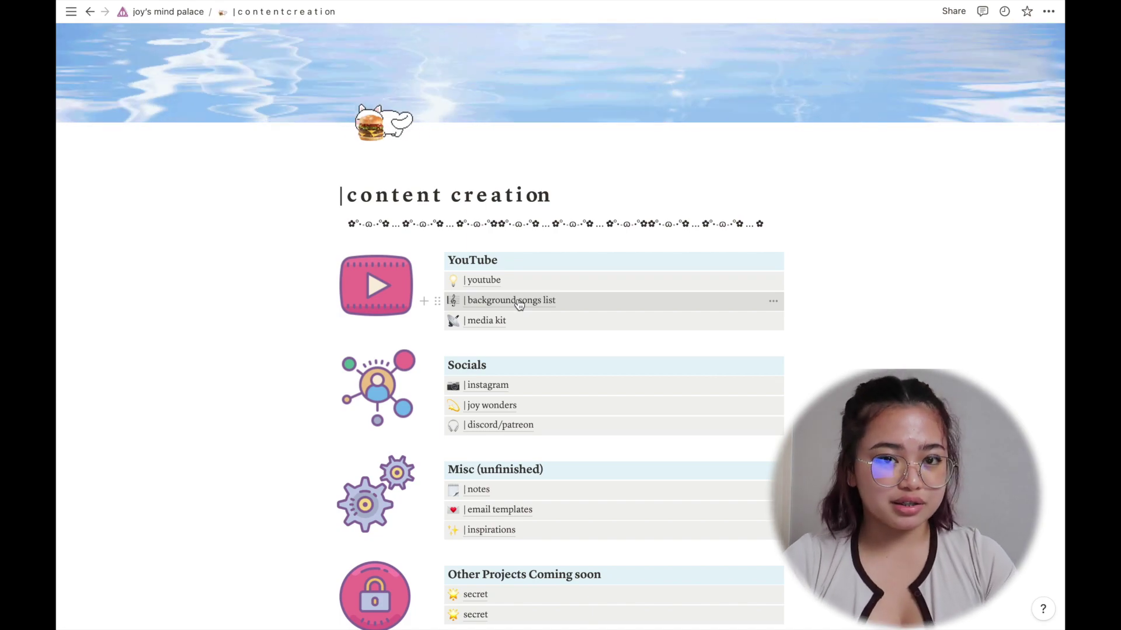
- View the artlist table on the background songs list page and the media kit page, returning to the content creation page
left_click(519, 304)
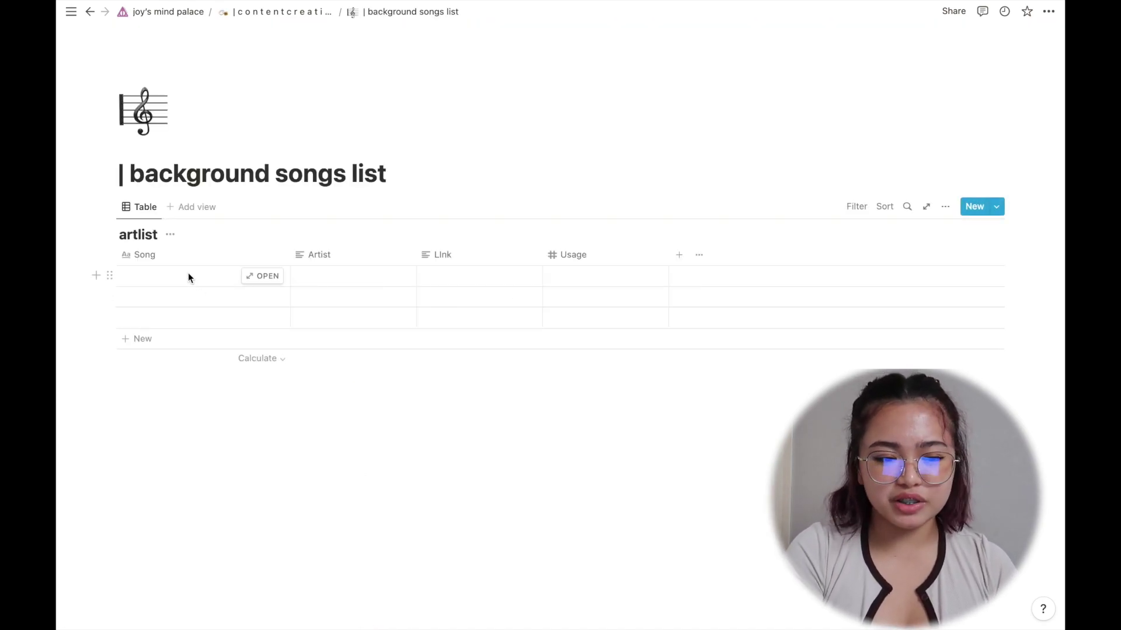
mouse_move(290, 257)
left_mouse_down()
mouse_move(275, 257)
mouse_move(293, 262)
left_mouse_up()
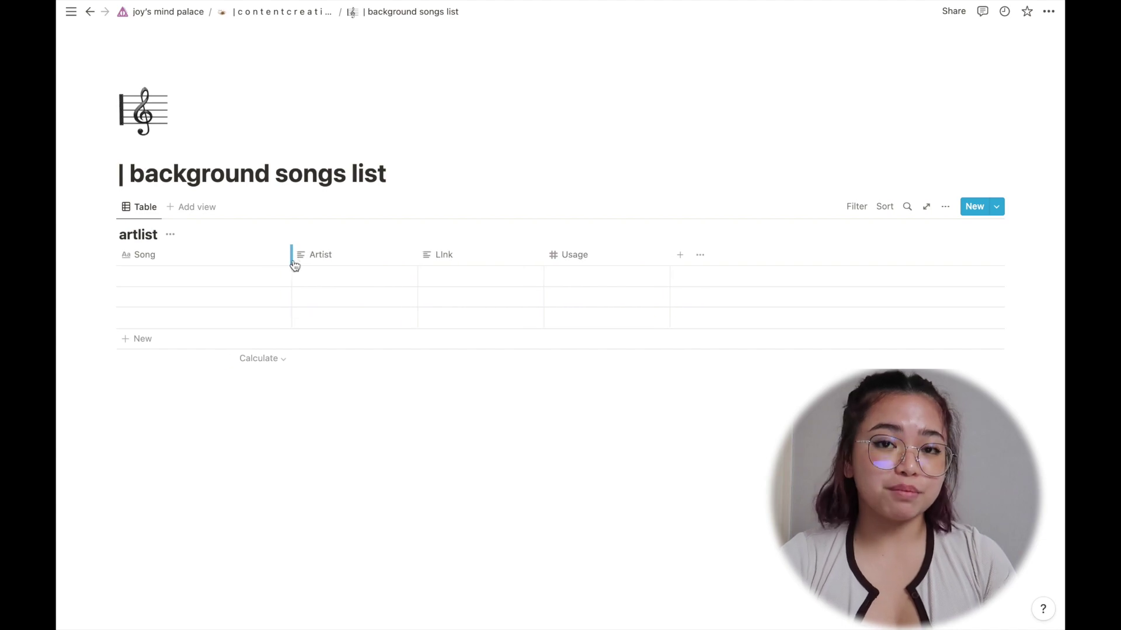
left_click(156, 275)
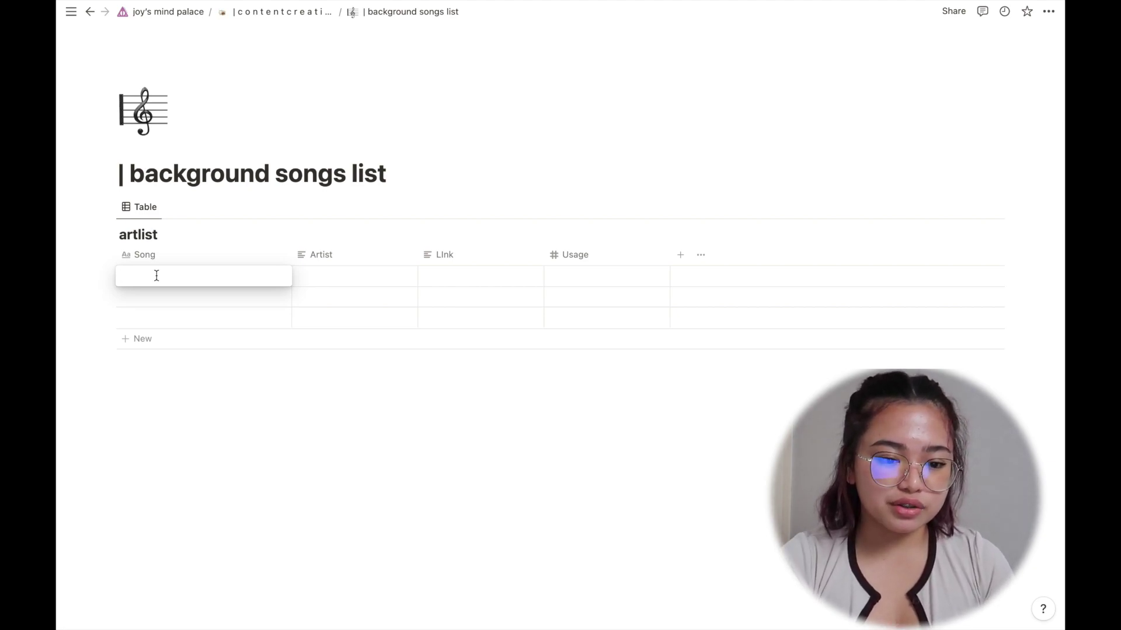
key("Escape")
left_click(575, 279)
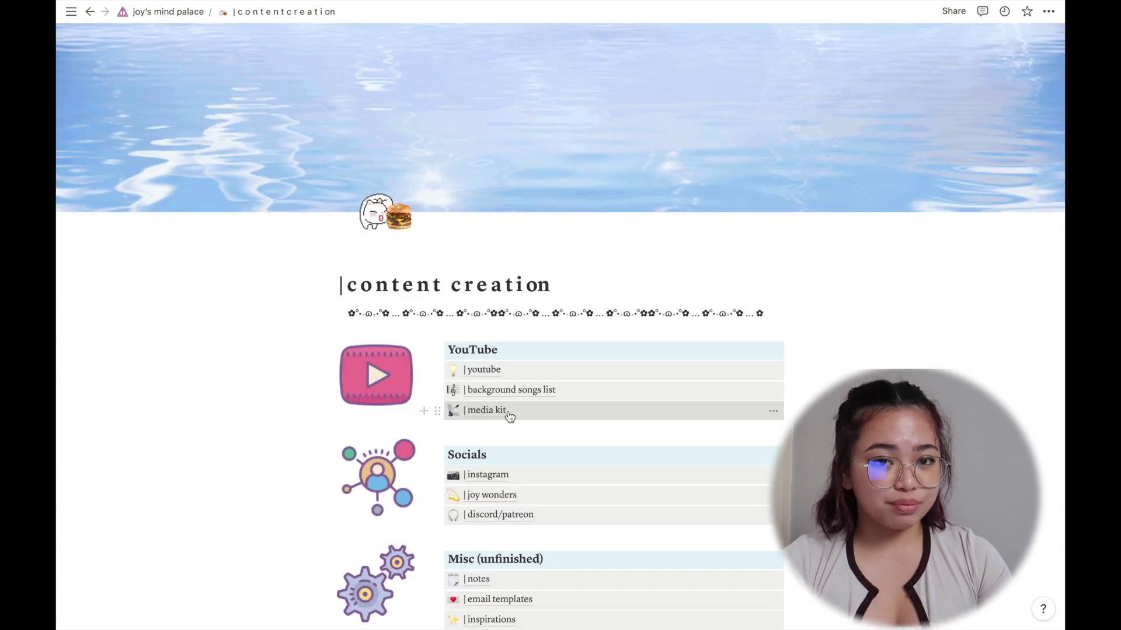
left_click(507, 412)
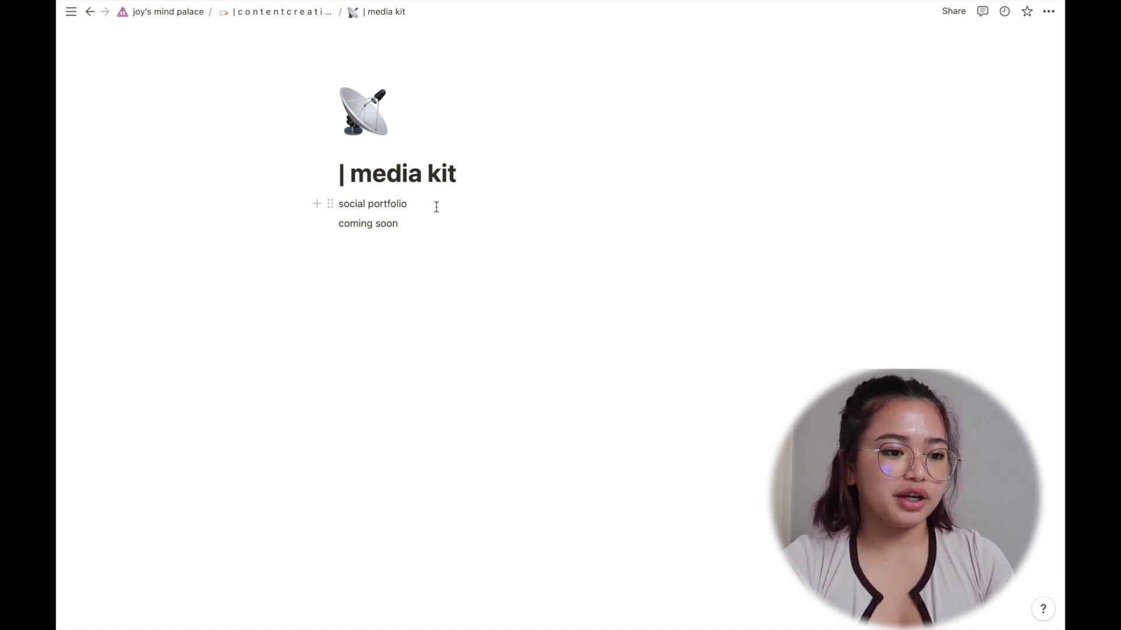
key("super+bracketleft")
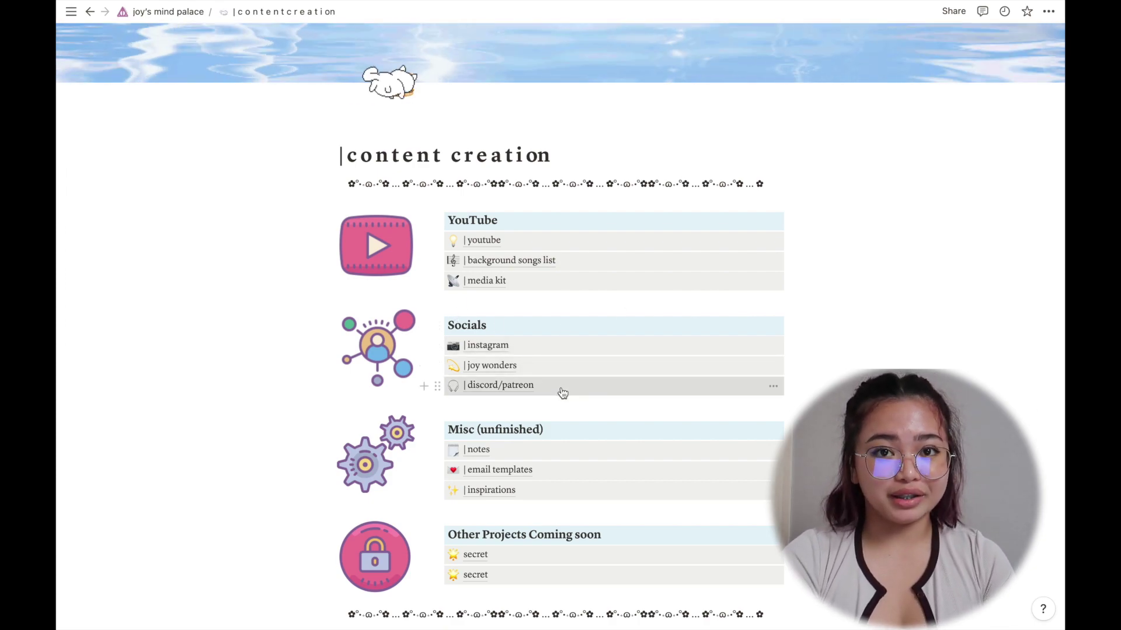
- Open the instagram page and read through its posting schedule, reels board, growth strategies and Instagram Challenge notes
left_click(505, 349)
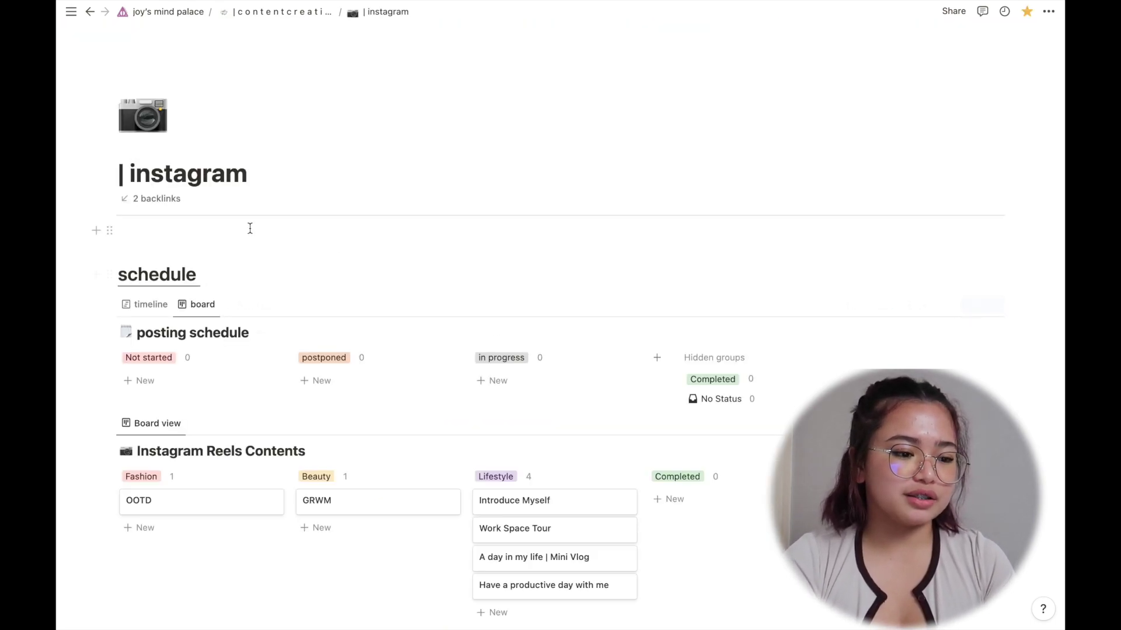
scroll(199, 263, "down", 3)
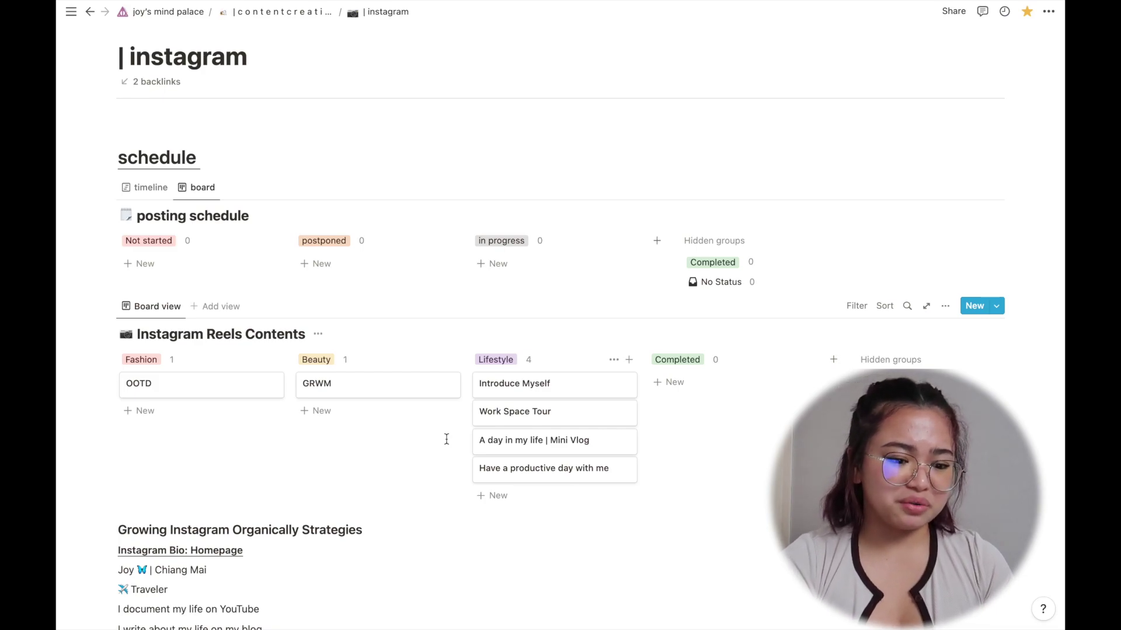
scroll(446, 439, "down", 10)
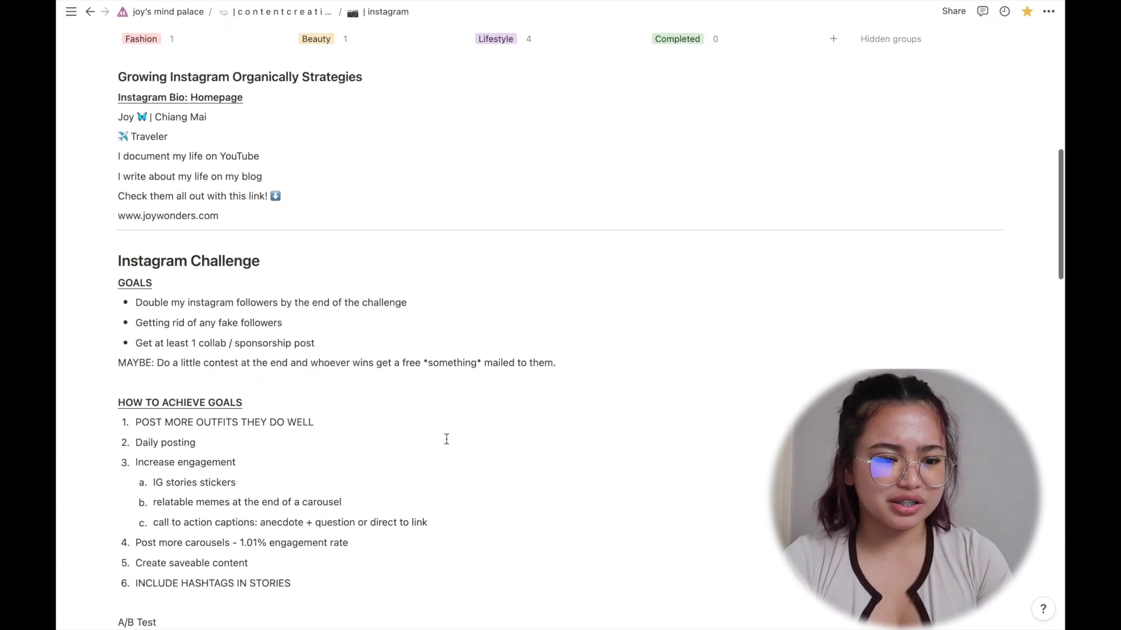
scroll(446, 439, "down", 9)
scroll(446, 439, "up", 5)
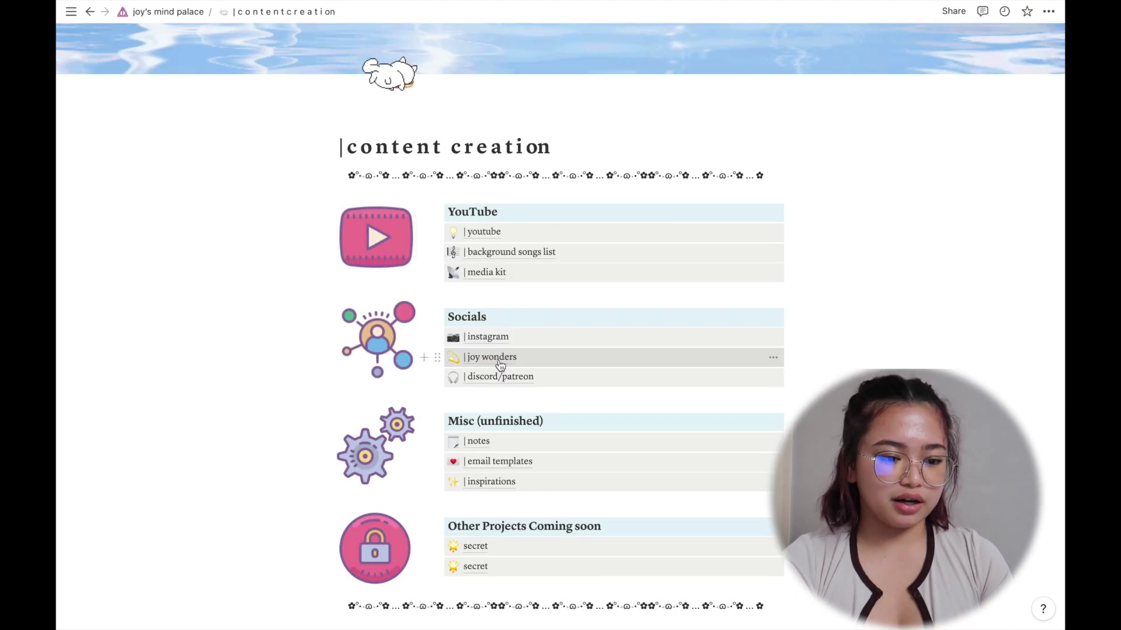
- Open the joy wonders page, look over the personal and educational blogs boards, and return to the content creation page
left_click(498, 357)
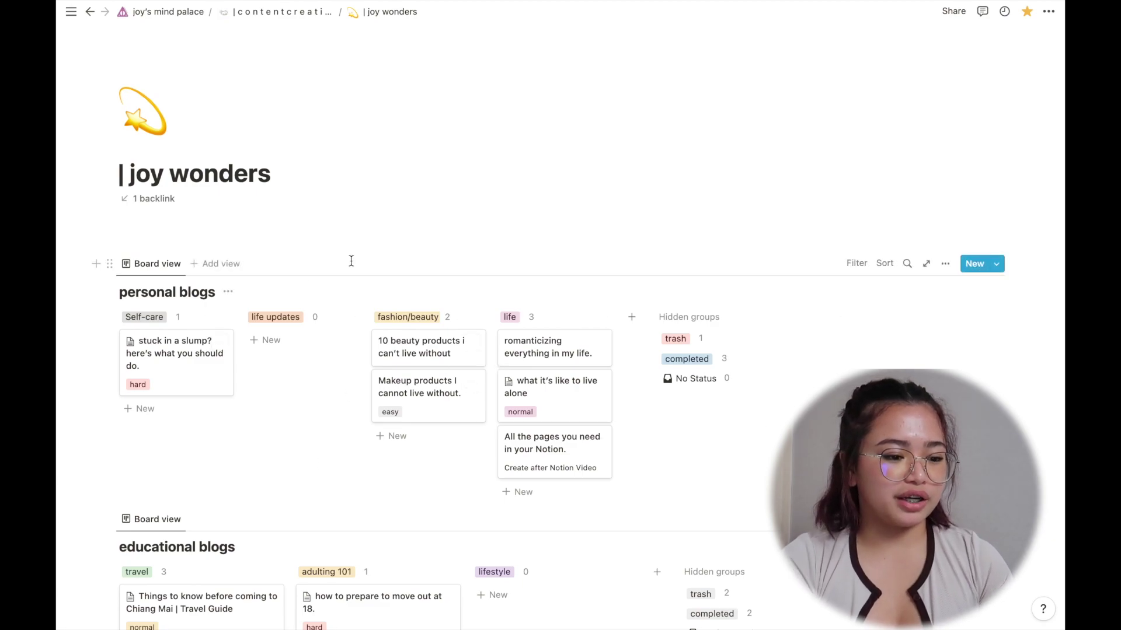
scroll(261, 323, "down", 5)
scroll(261, 322, "up", 2)
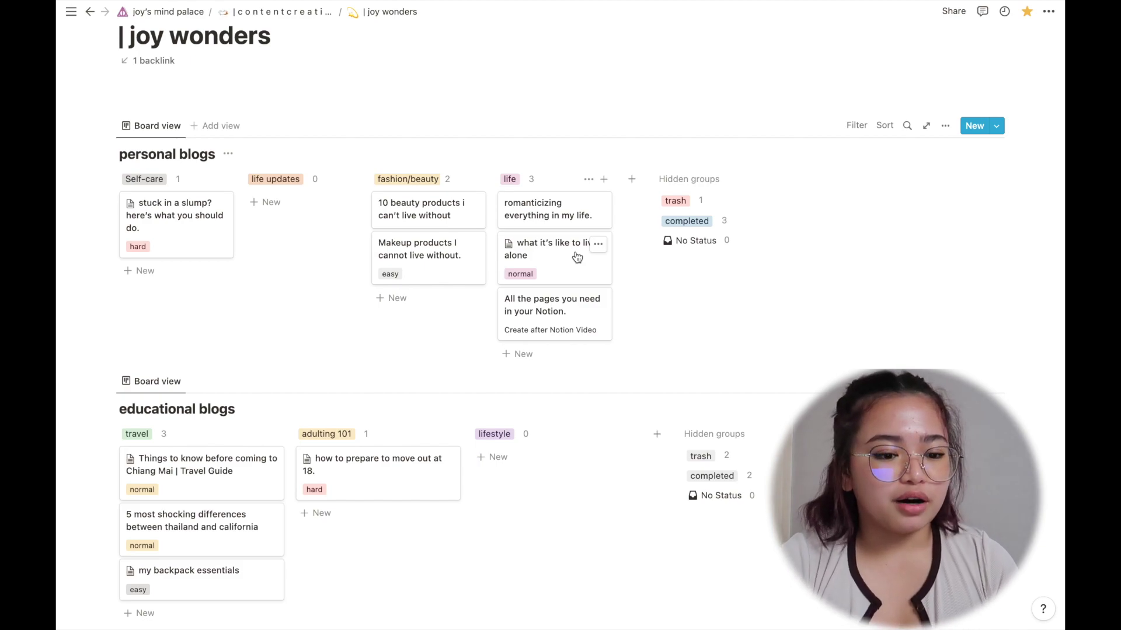
left_click(283, 12)
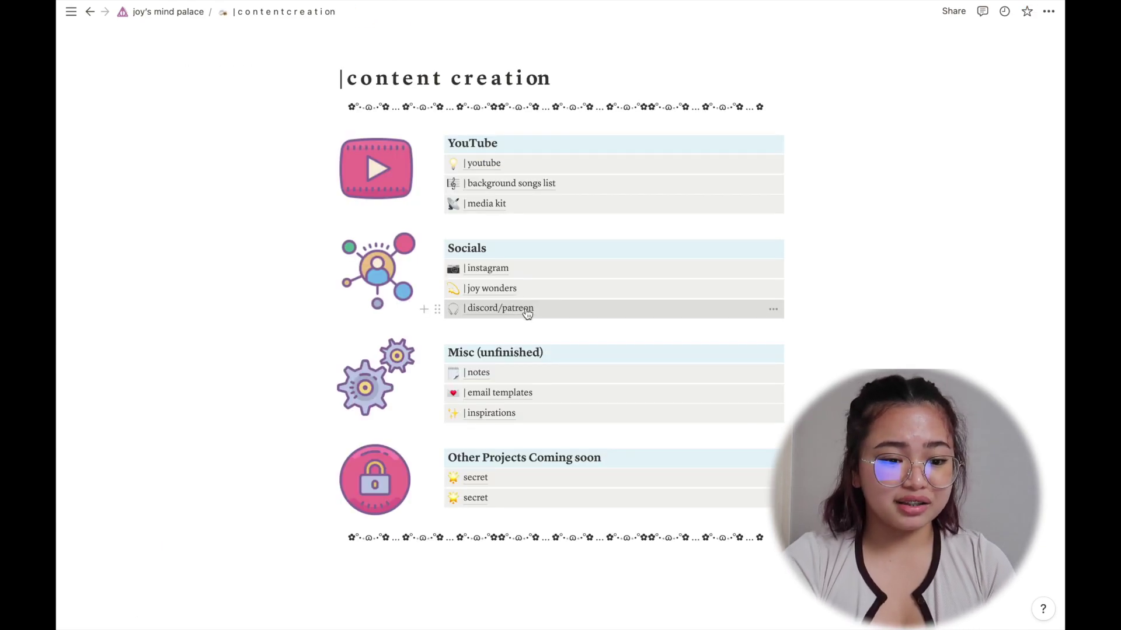
- Open the discord/patreon page, check the Informations and Bots toggles and the Patreon offers and tiers, and return to content creation
left_click(526, 308)
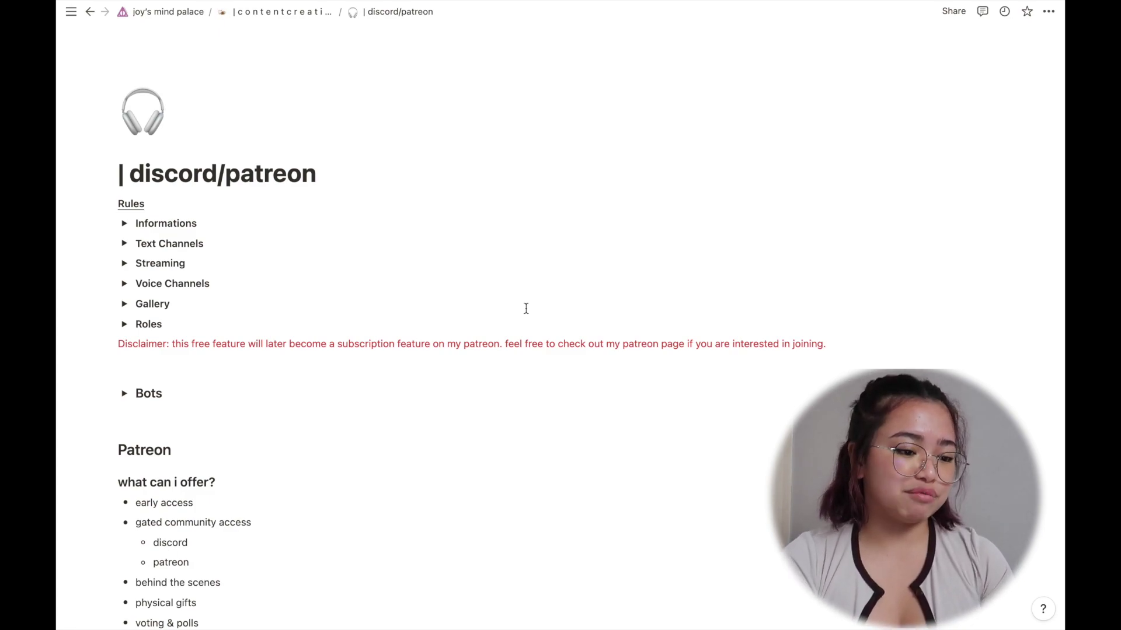
left_click(125, 224)
left_click(124, 224)
scroll(139, 345, "down", 1)
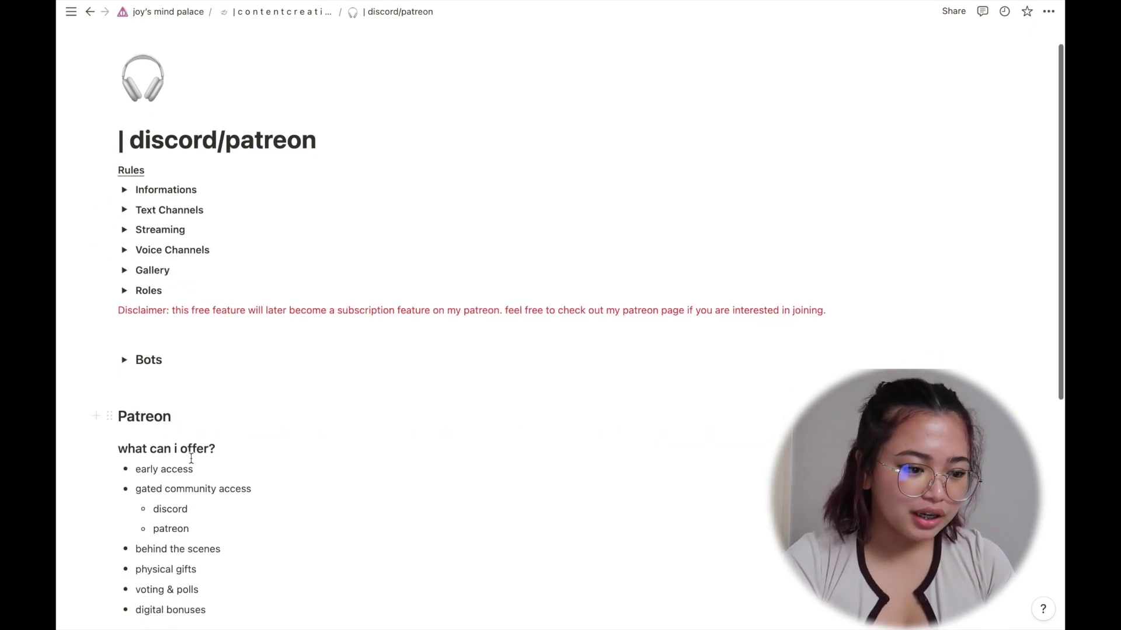
left_click(124, 347)
left_click(124, 348)
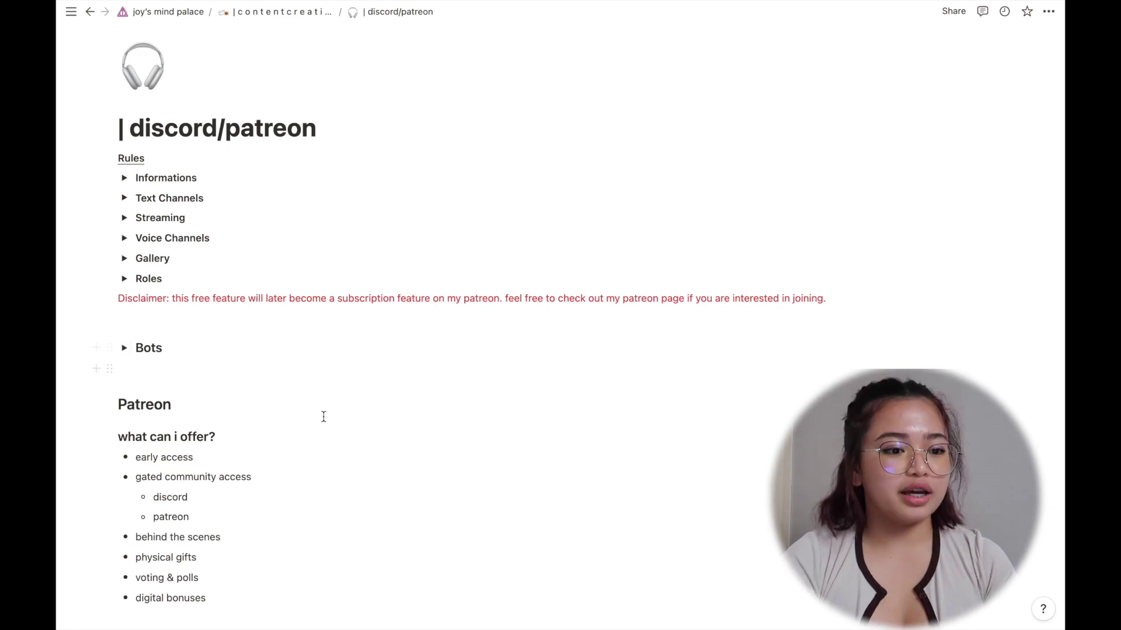
scroll(323, 416, "down", 4)
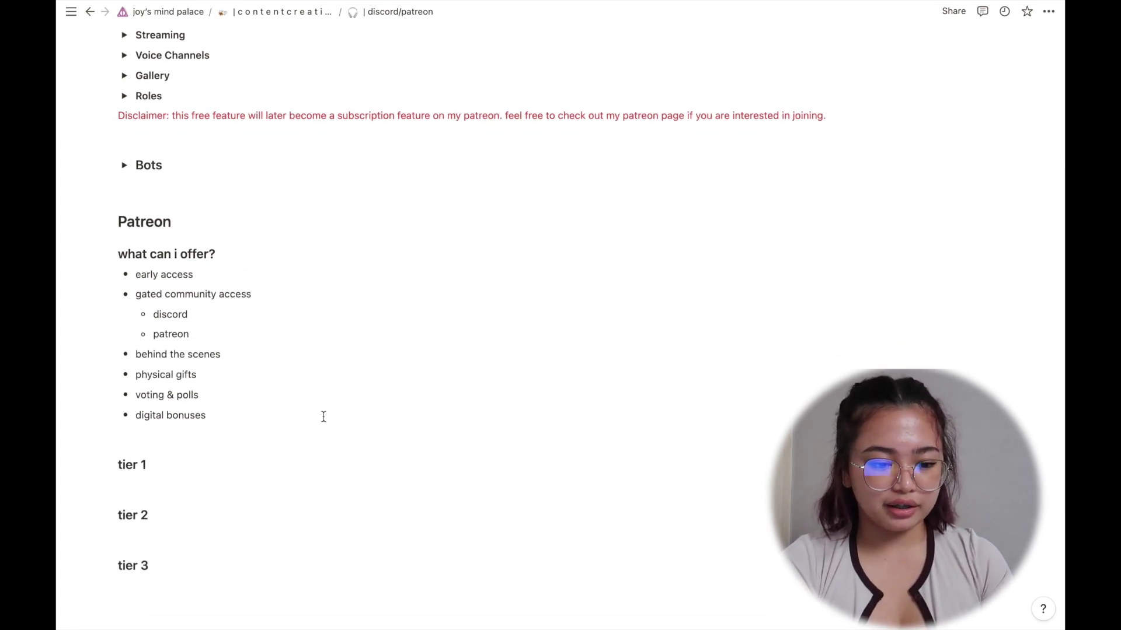
key("super+bracketleft")
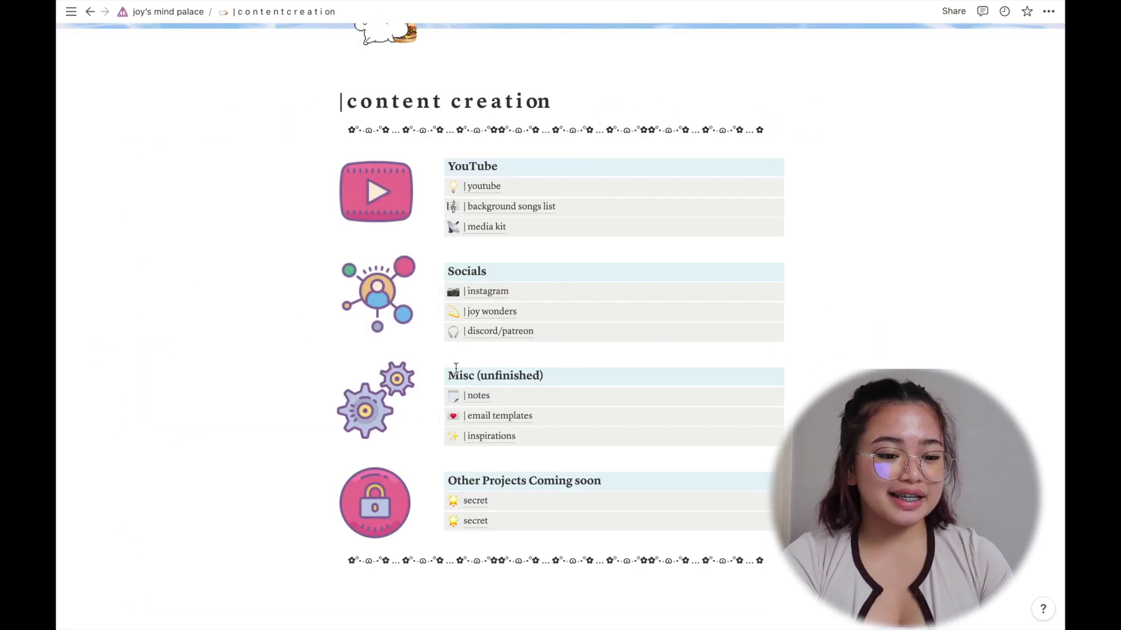
- Open the notes page, show the Skillshare view of Lesson Notes, and return to the content creation page
left_click(478, 397)
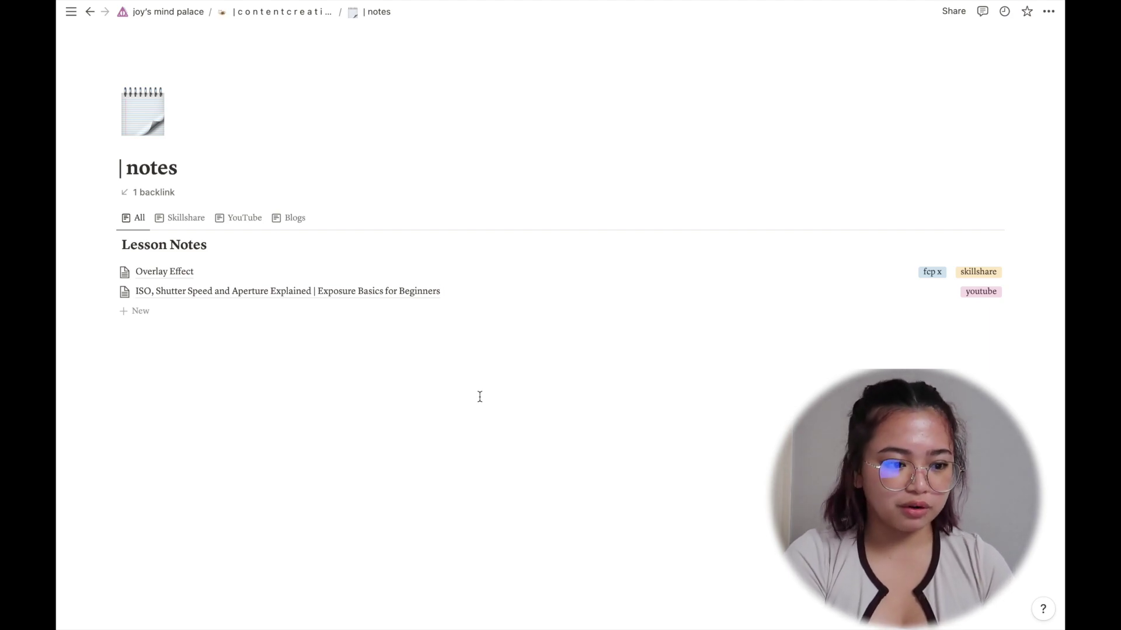
left_click(187, 217)
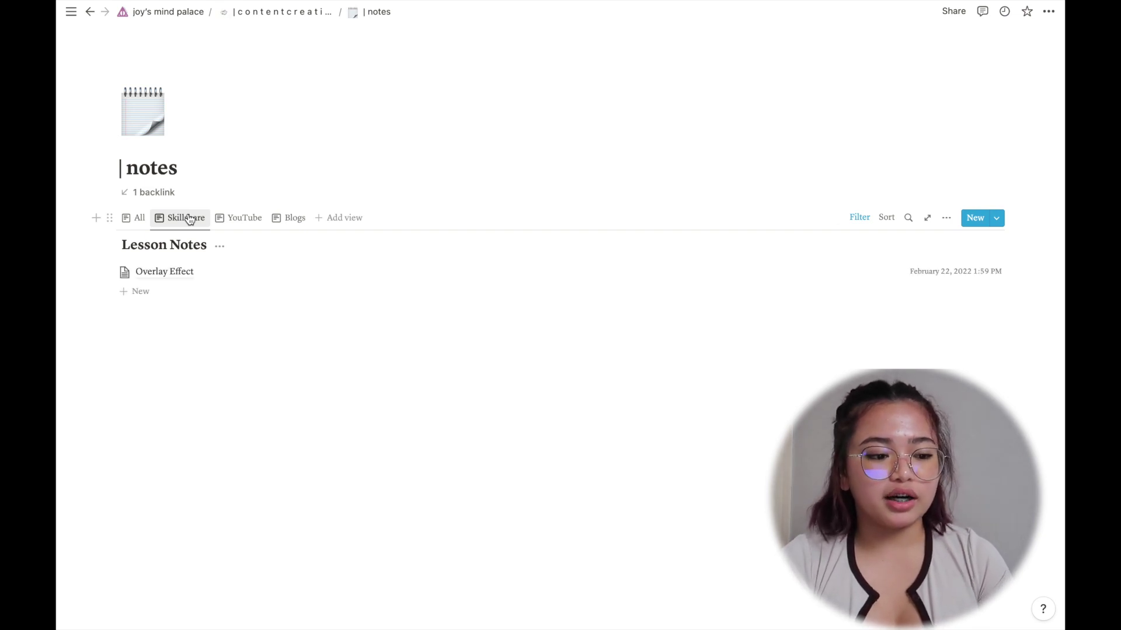
key("super+bracketleft")
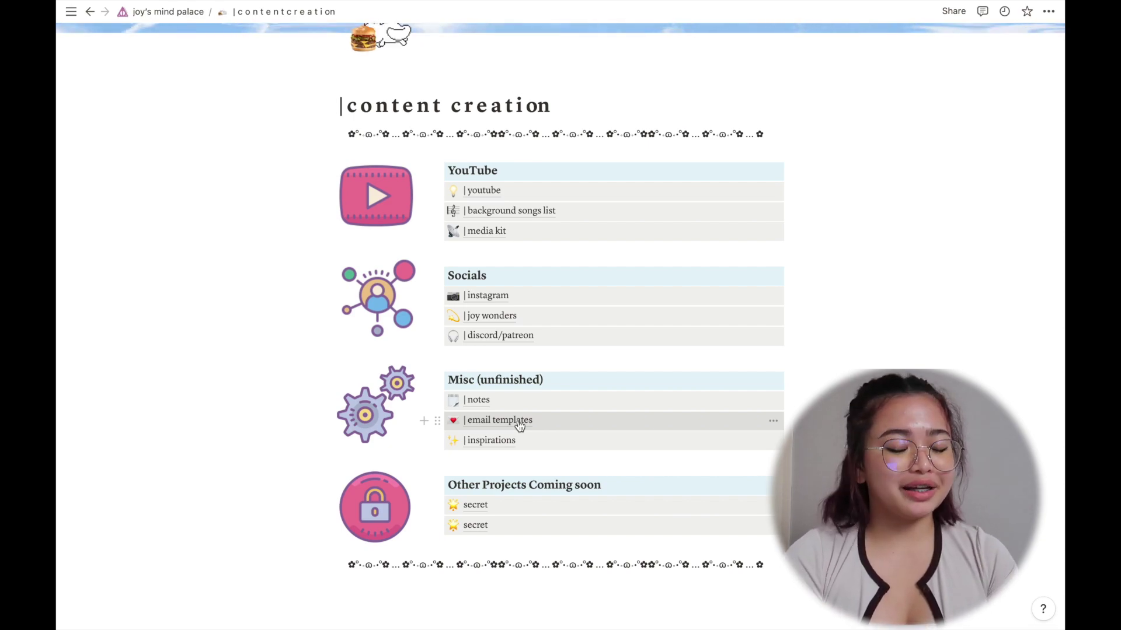
- Open the email templates page under Misc and go back to the content creation page
left_click(520, 426)
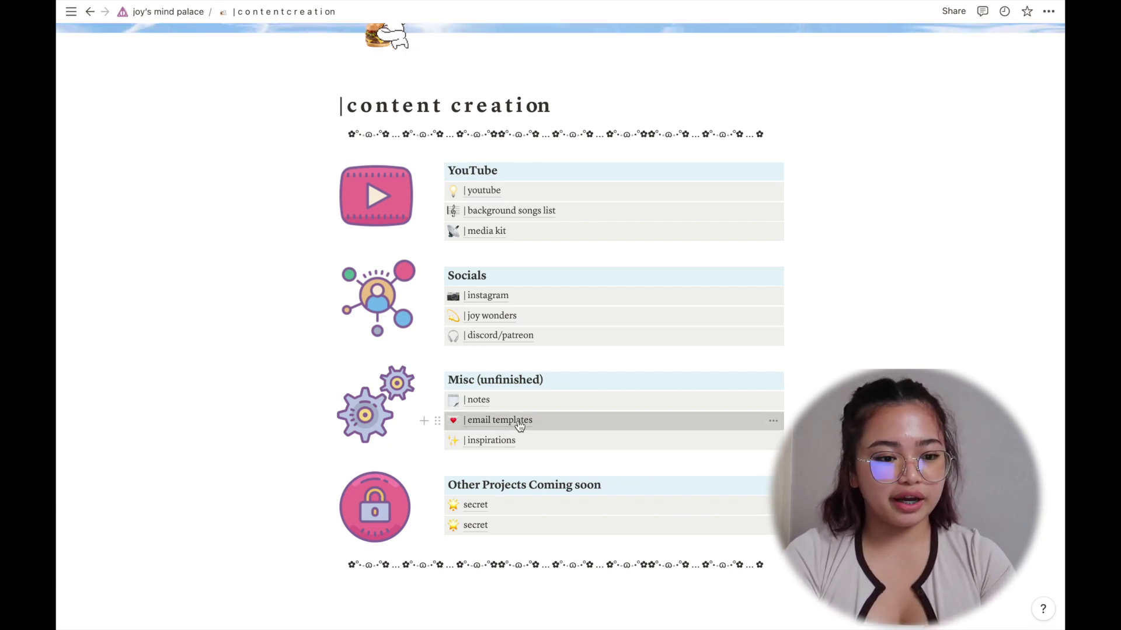
left_click(397, 210)
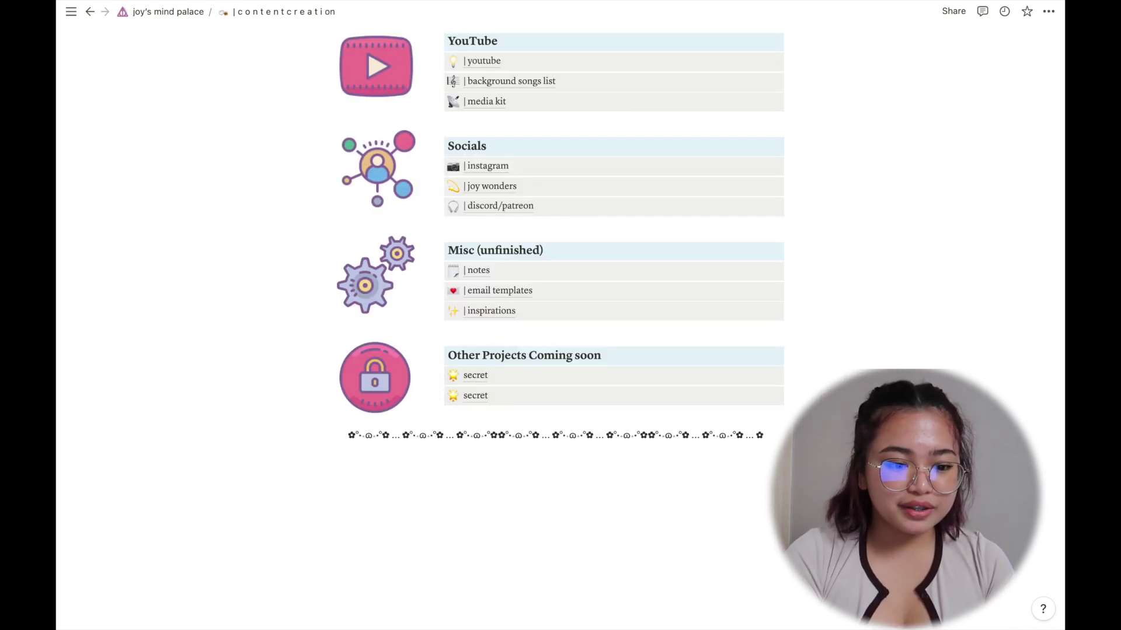
scroll(560, 309, "up", 5)
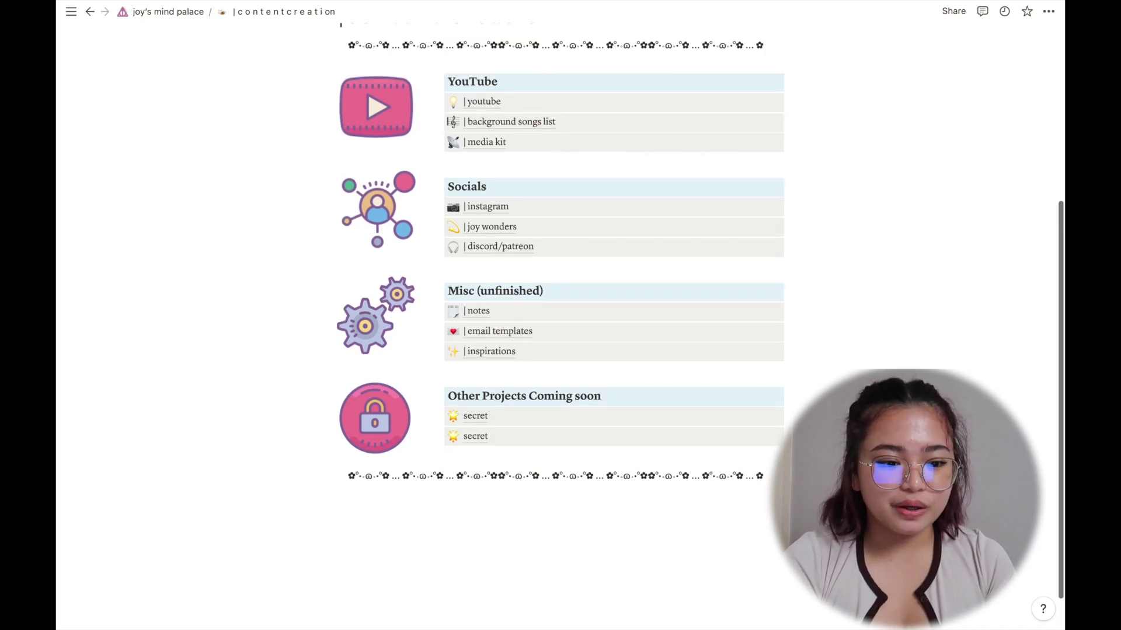